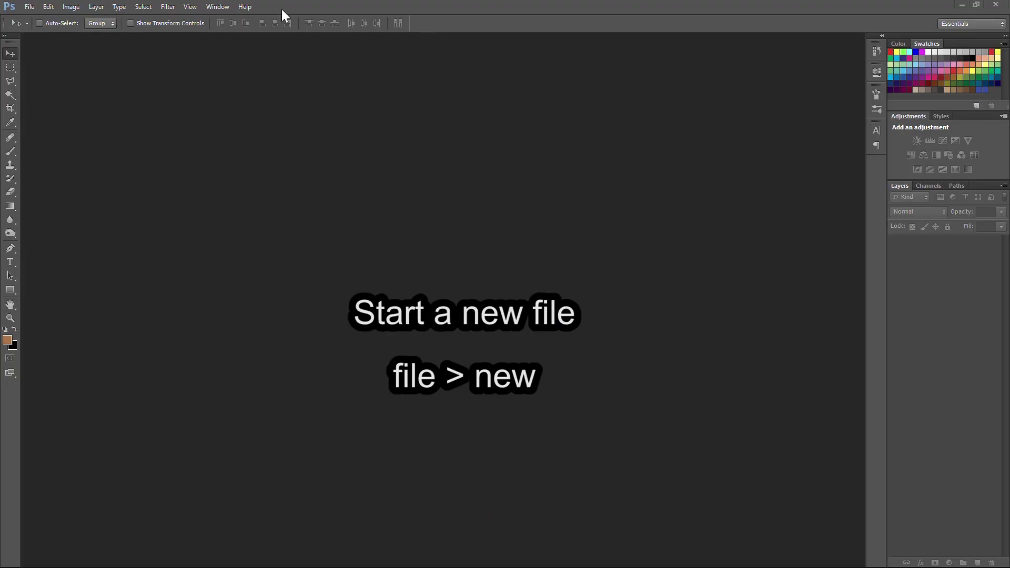
# Create a blank A4 document at 300 pixels/inch named 'Coffee ad'.
pyautogui.click(27, 11)
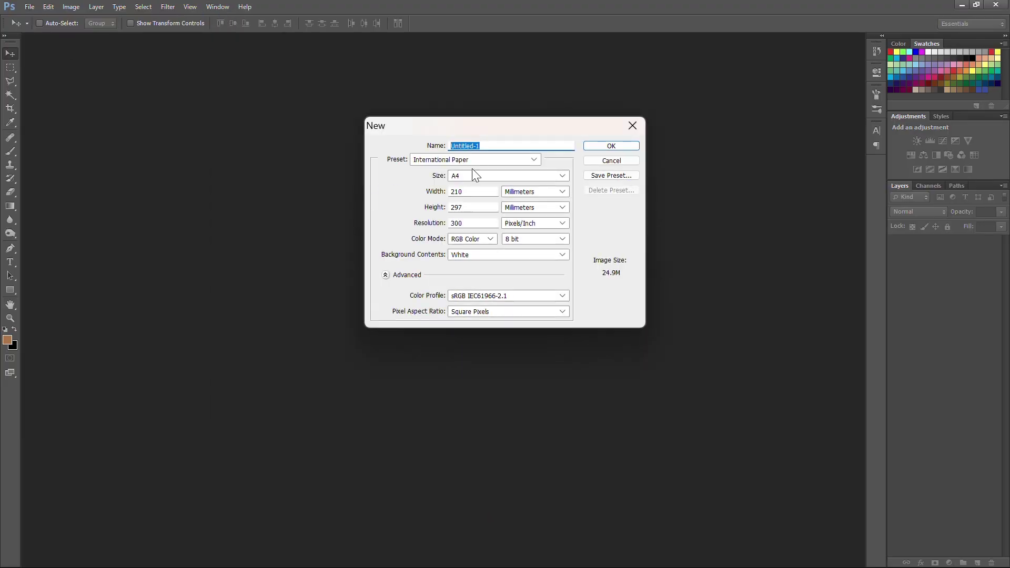
pyautogui.hotkey('shift', 'Tab')
pyautogui.hotkey('shift', 'Tab')
pyautogui.hotkey('shift', 'Tab')
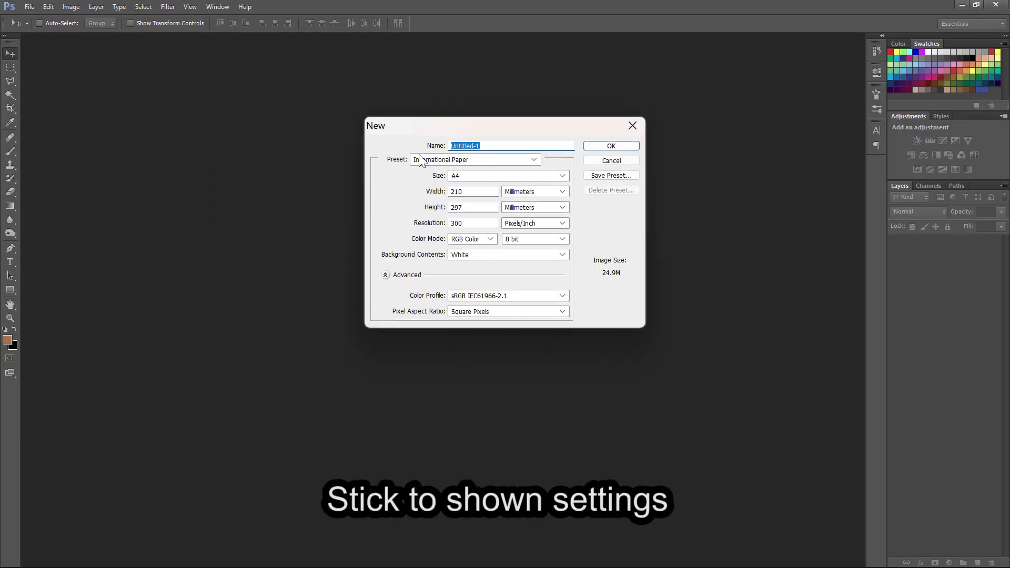
pyautogui.write('Coffee a')
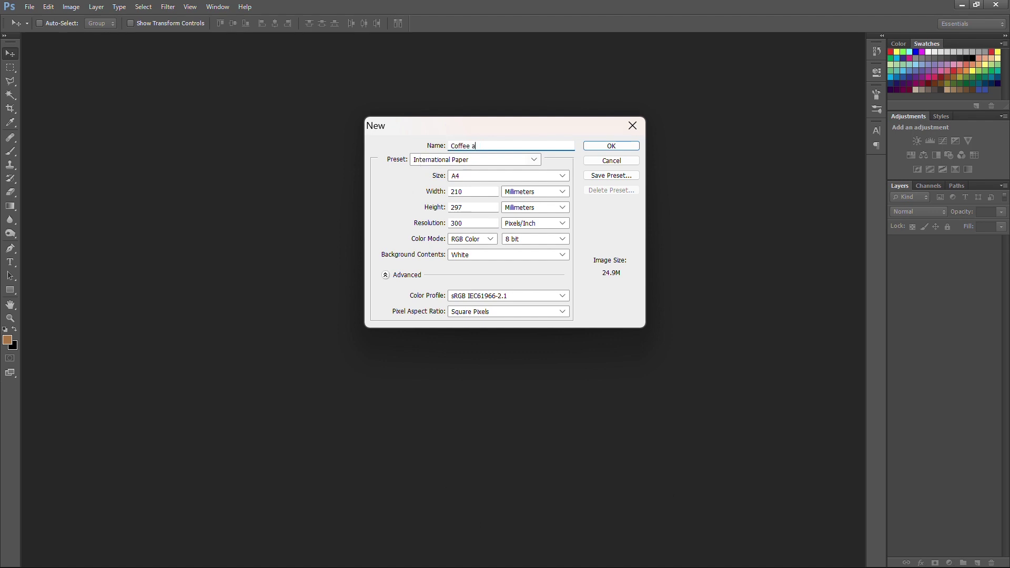
pyautogui.write('d')
pyautogui.press('Return')
# Place the Jacobs jar image into the poster and commit it.
pyautogui.click(35, 8)
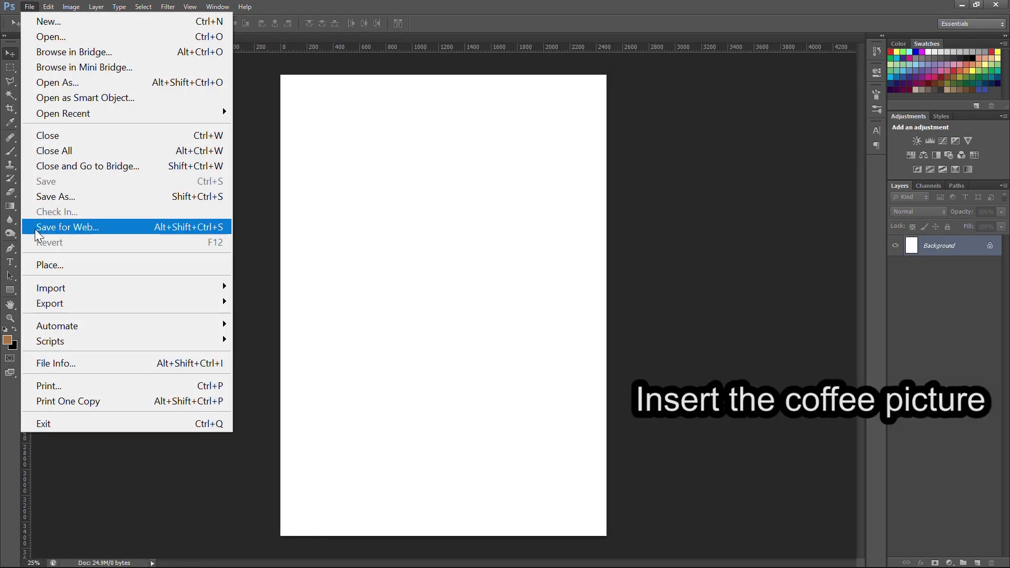
pyautogui.click(108, 263)
pyautogui.click(482, 152)
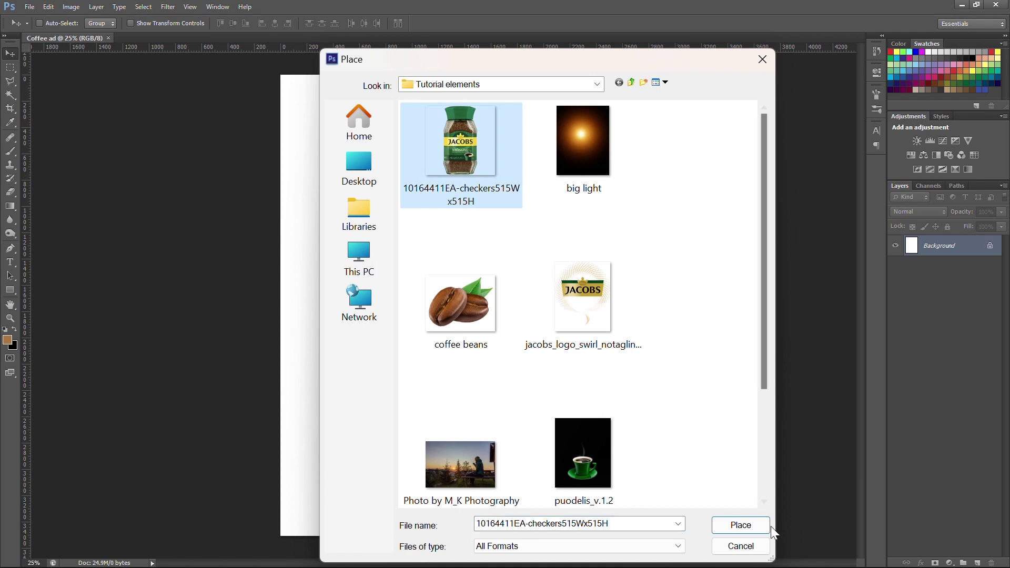
pyautogui.click(753, 524)
pyautogui.press('Return')
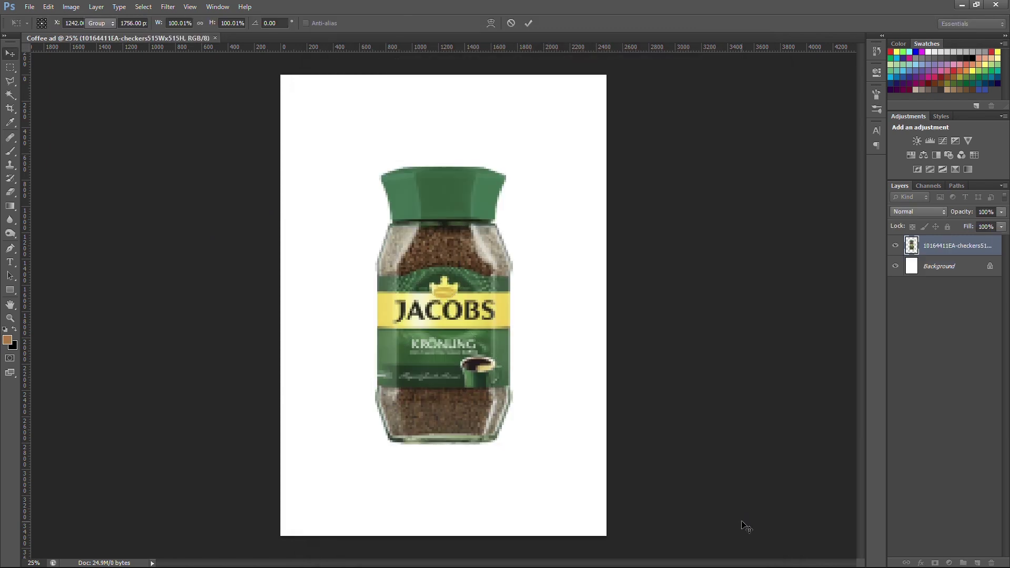
# Add a dark green #132f1e Solid Color fill layer above the Background.
pyautogui.click(973, 268)
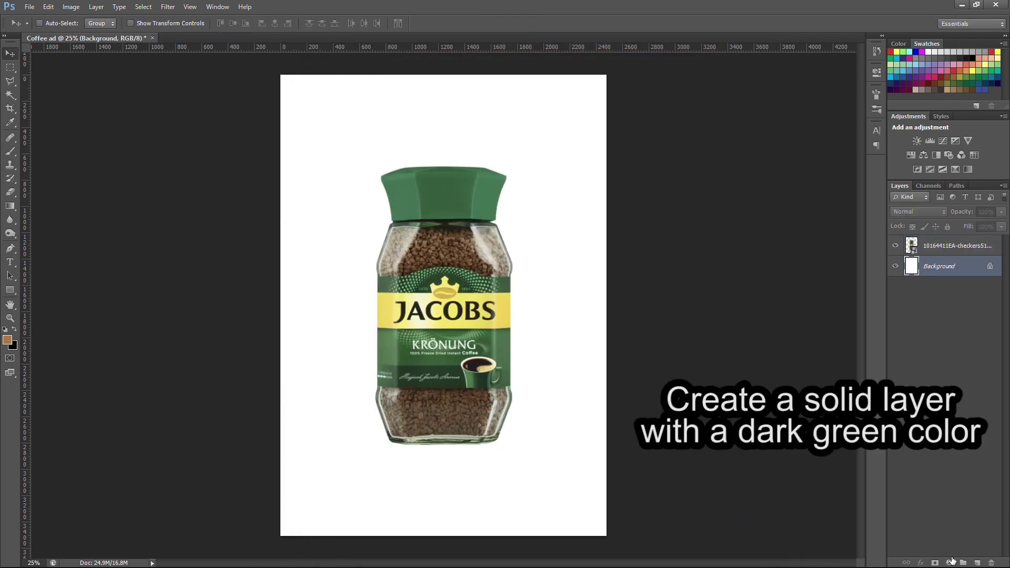
pyautogui.click(950, 562)
pyautogui.click(828, 200)
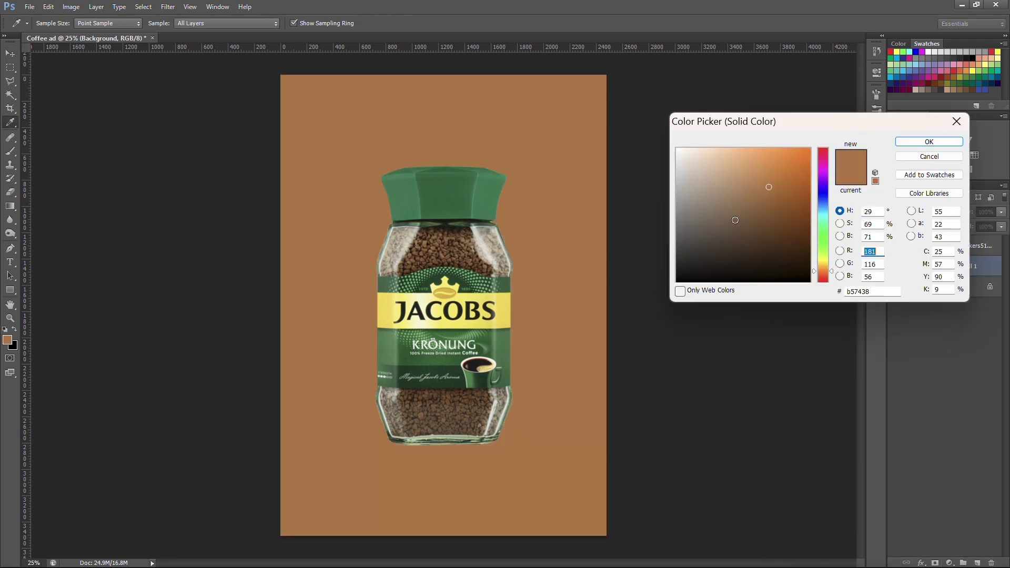
pyautogui.click(466, 378)
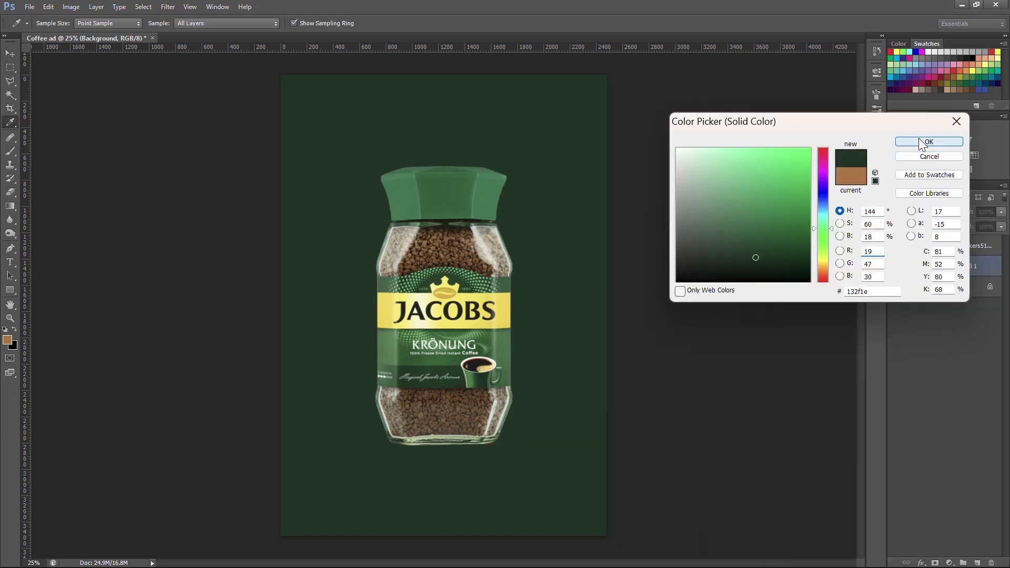
pyautogui.click(928, 142)
# Add an empty Layer 1 and sample a lighter green with the eyedropper.
pyautogui.click(978, 563)
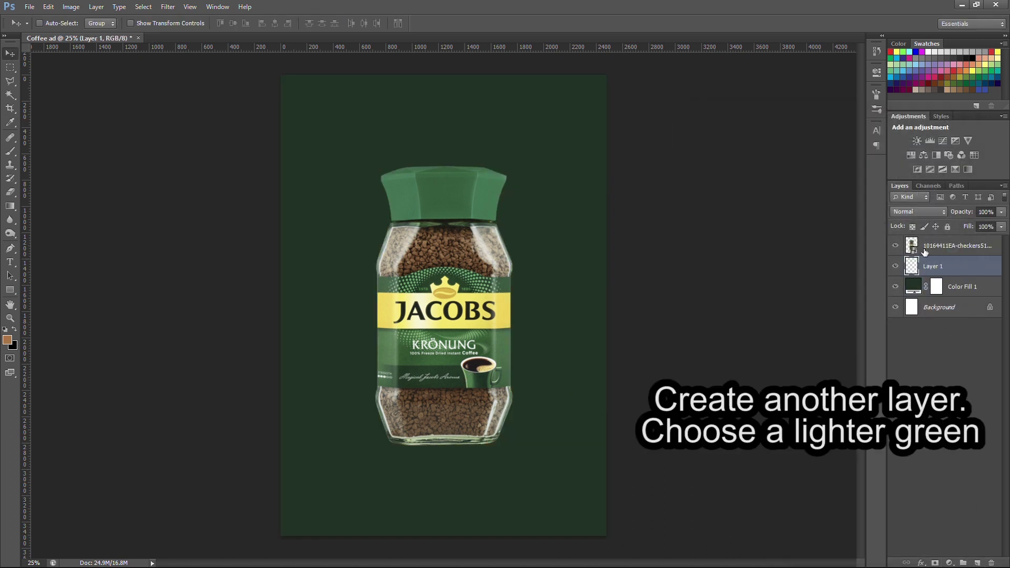
pyautogui.hotkey('ctrl', '1')
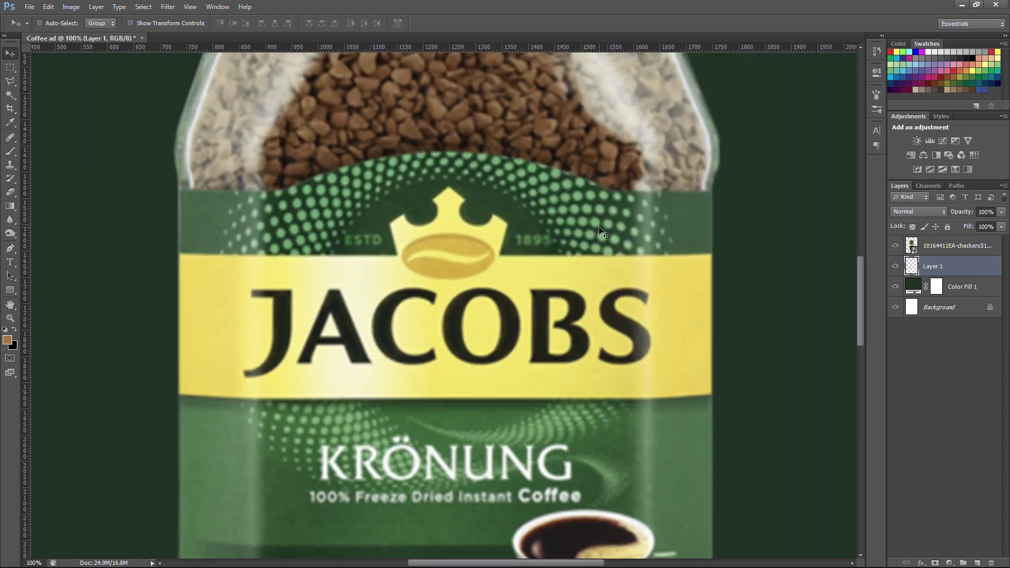
pyautogui.press('i')
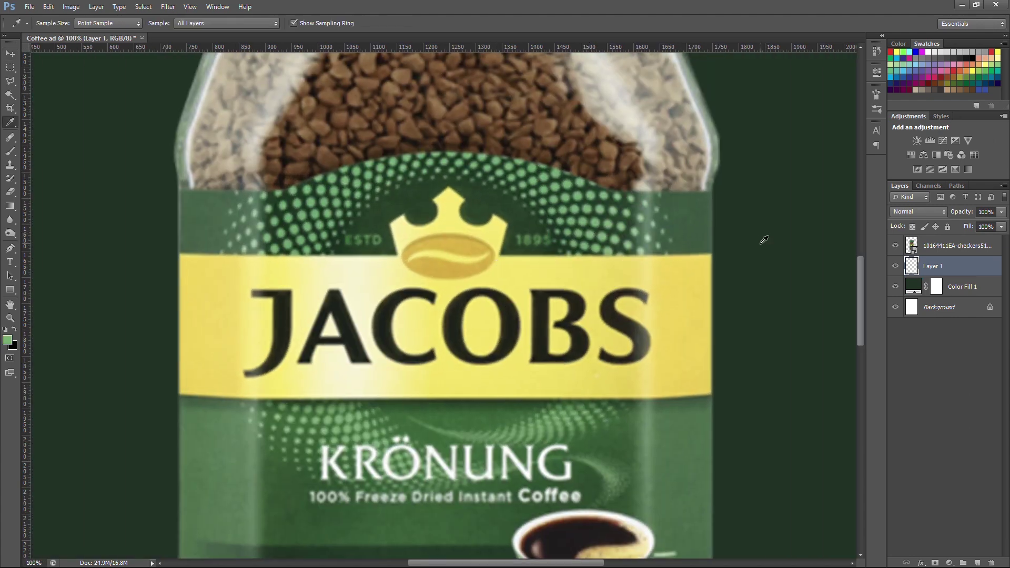
pyautogui.hotkey('ctrl', '-')
pyautogui.hotkey('ctrl', '-')
pyautogui.hotkey('ctrl', '-')
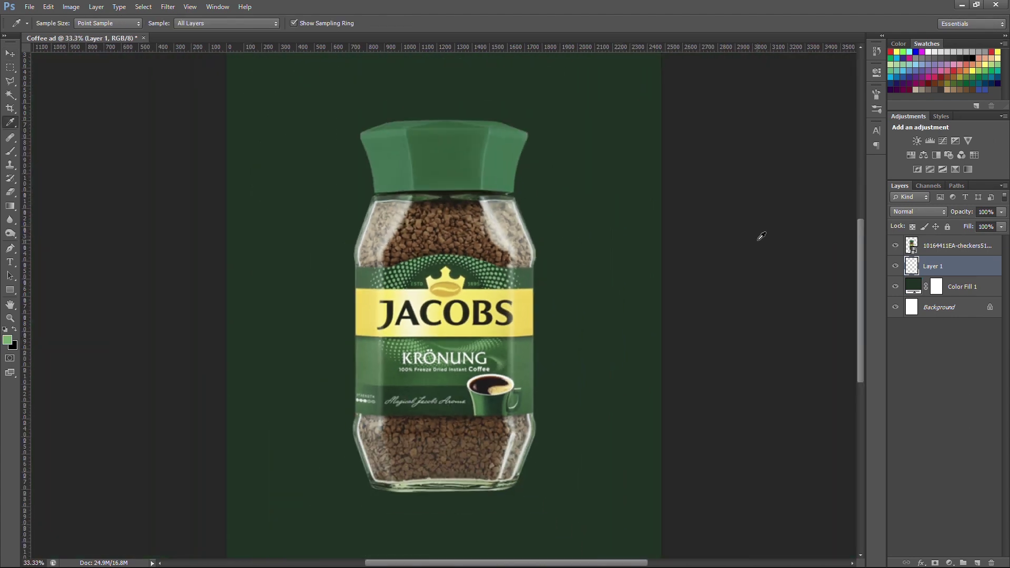
# Paint a soft light-green glow around the jar with a soft round ~1500 px brush.
pyautogui.press('b')
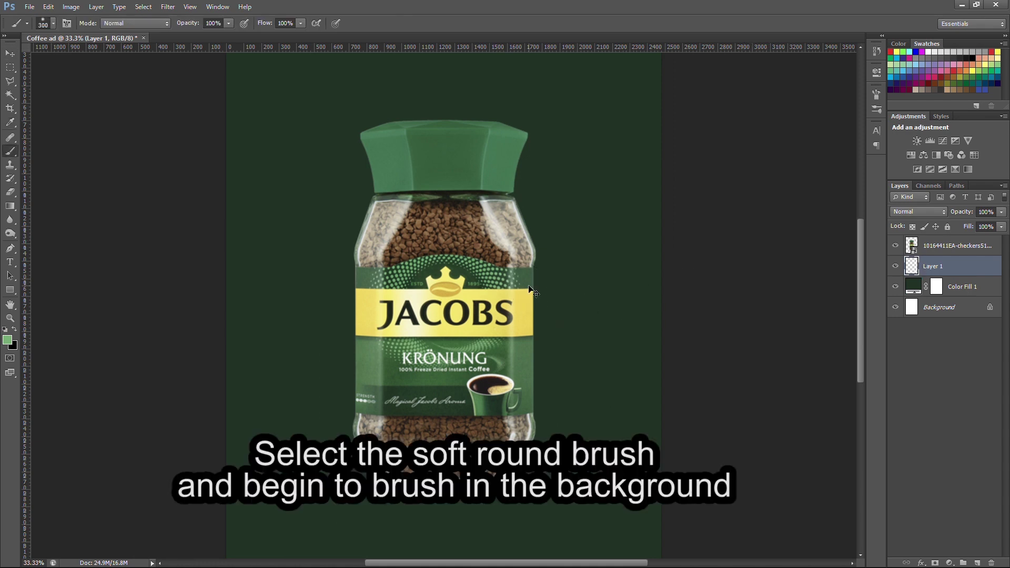
pyautogui.hotkey('ctrl', '-')
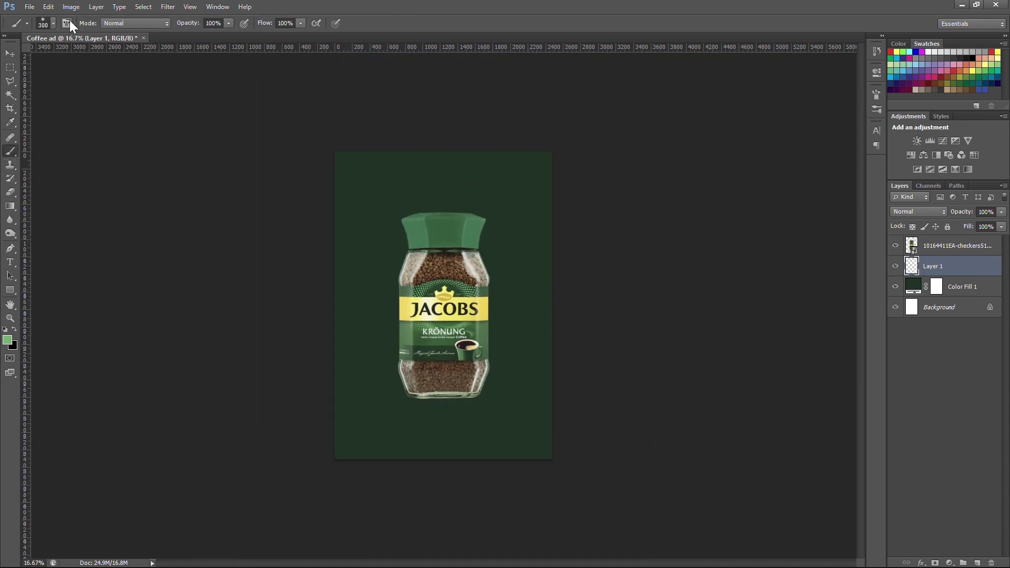
pyautogui.click(66, 23)
pyautogui.click(753, 105)
pyautogui.click(848, 89)
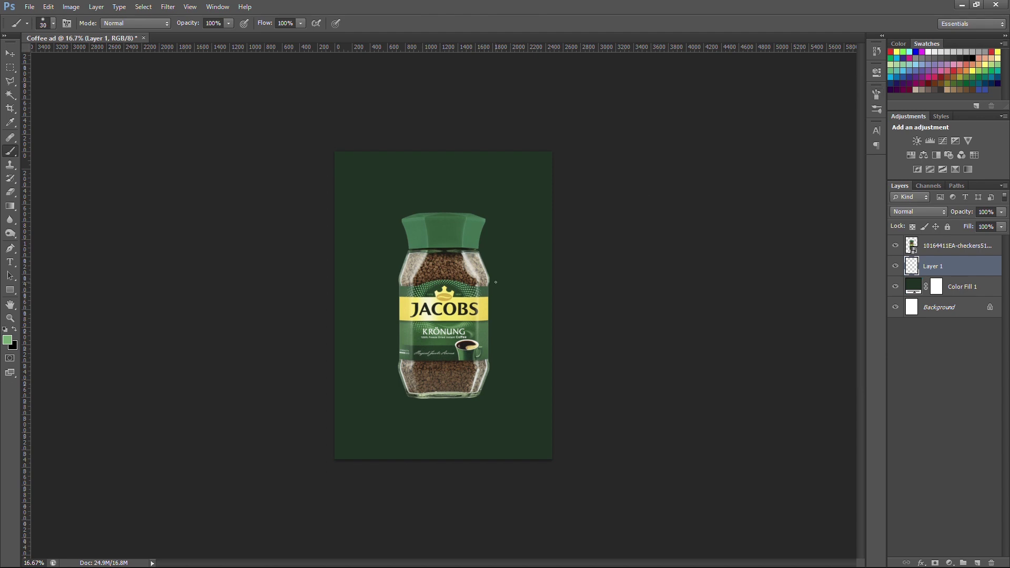
pyautogui.click(51, 21)
pyautogui.click(428, 266)
pyautogui.press(']')
pyautogui.press(']')
pyautogui.press(']')
pyautogui.moveTo(448, 357)
pyautogui.mouseDown()
pyautogui.moveTo(448, 227)
pyautogui.moveTo(395, 214)
pyautogui.moveTo(541, 361)
pyautogui.moveTo(466, 435)
pyautogui.mouseUp()
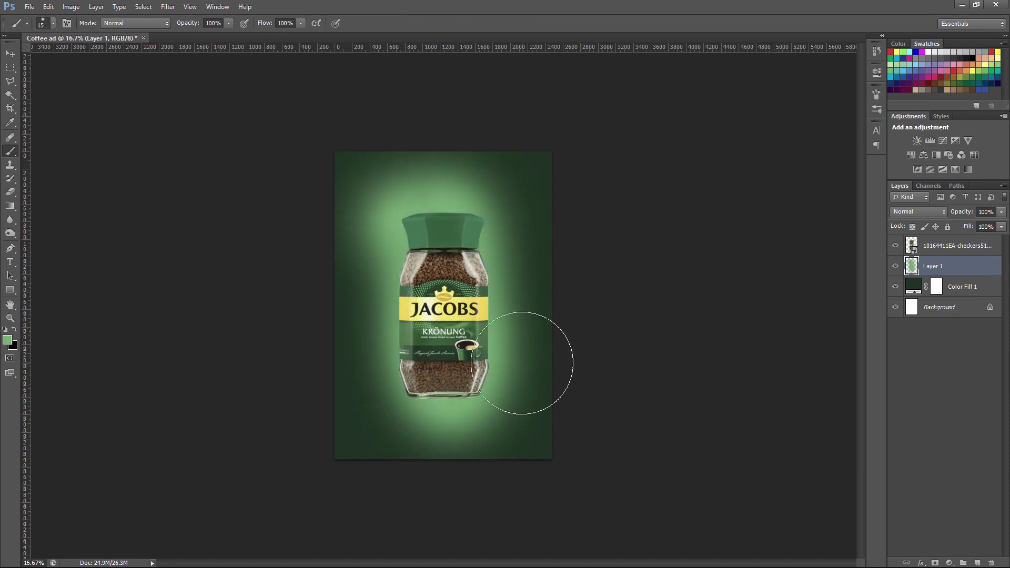
pyautogui.hotkey('ctrl', 'z')
# Group the glow layer together with the dark green fill layer.
pyautogui.press('v')
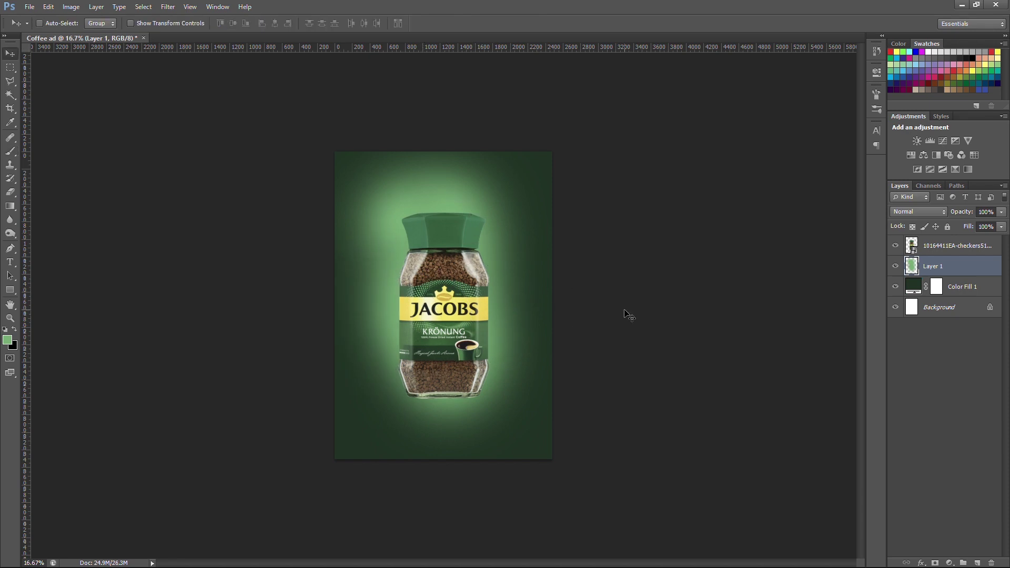
pyautogui.keyDown('shift'); pyautogui.click(966, 292); pyautogui.keyUp('shift')
pyautogui.hotkey('ctrl', 'g')
pyautogui.write('backgrou')
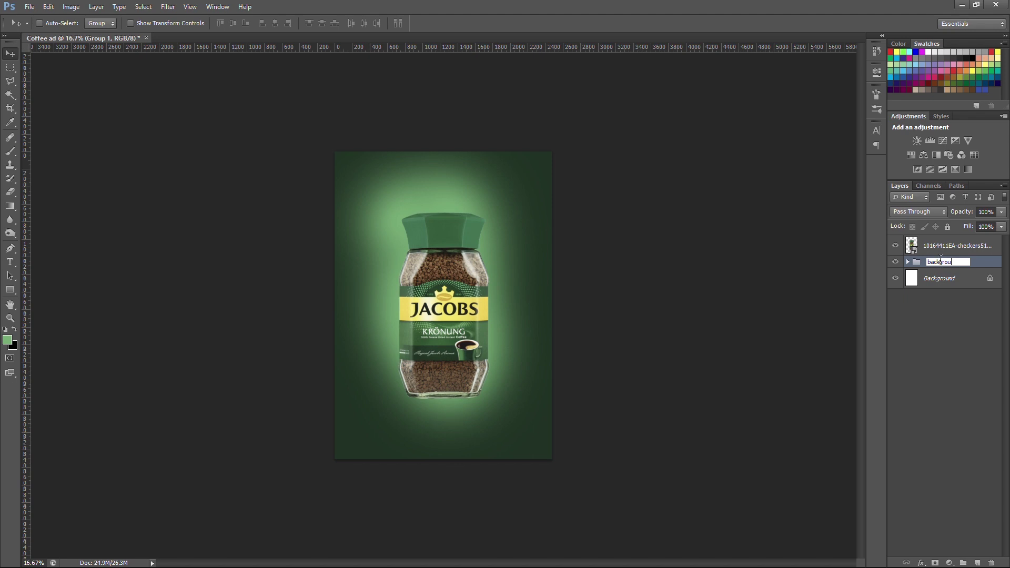
# Name the group 'background', then duplicate the jar and flip the copy below it as a reflection.
pyautogui.write('nd')
pyautogui.click(938, 247)
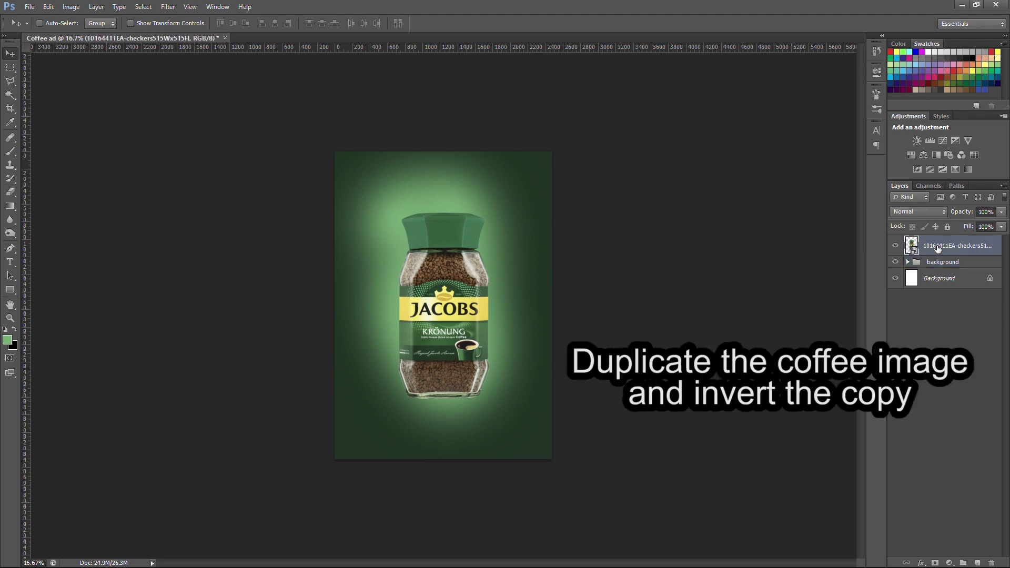
pyautogui.hotkey('ctrl', 'j')
pyautogui.click(947, 265)
pyautogui.hotkey('ctrl', 't')
pyautogui.rightClick(468, 292)
pyautogui.click(538, 541)
pyautogui.moveTo(498, 278); pyautogui.dragTo(499, 465)
pyautogui.press('Return')
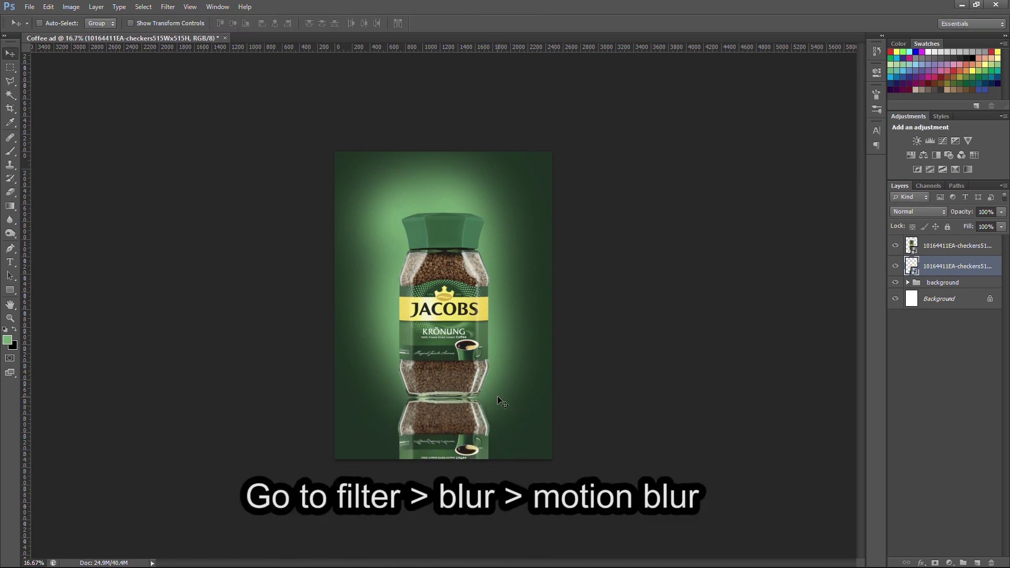
# Apply a 20°, 115 px Motion Blur to the reflection.
pyautogui.click(168, 7)
pyautogui.moveTo(181, 166)
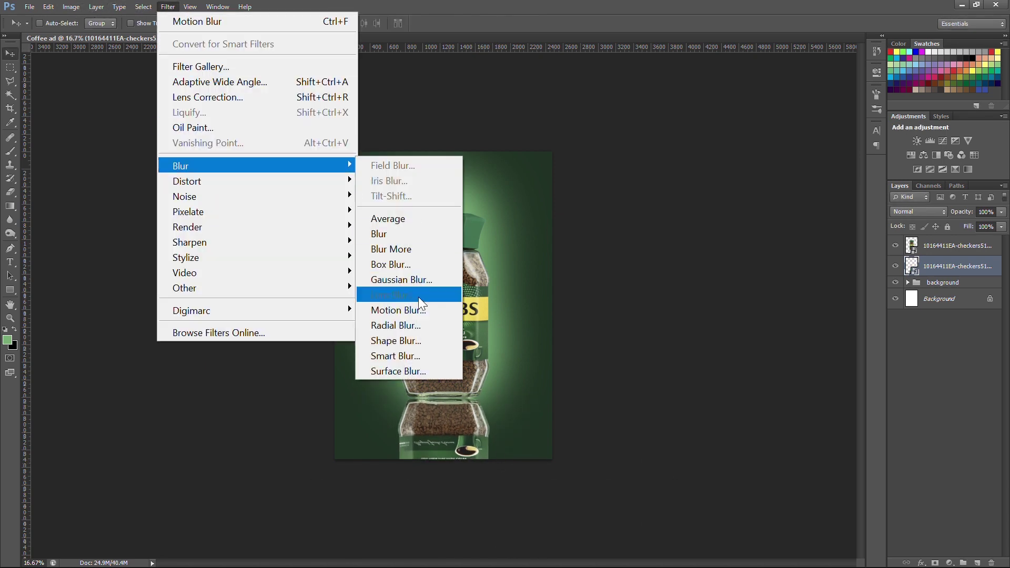
pyautogui.click(412, 310)
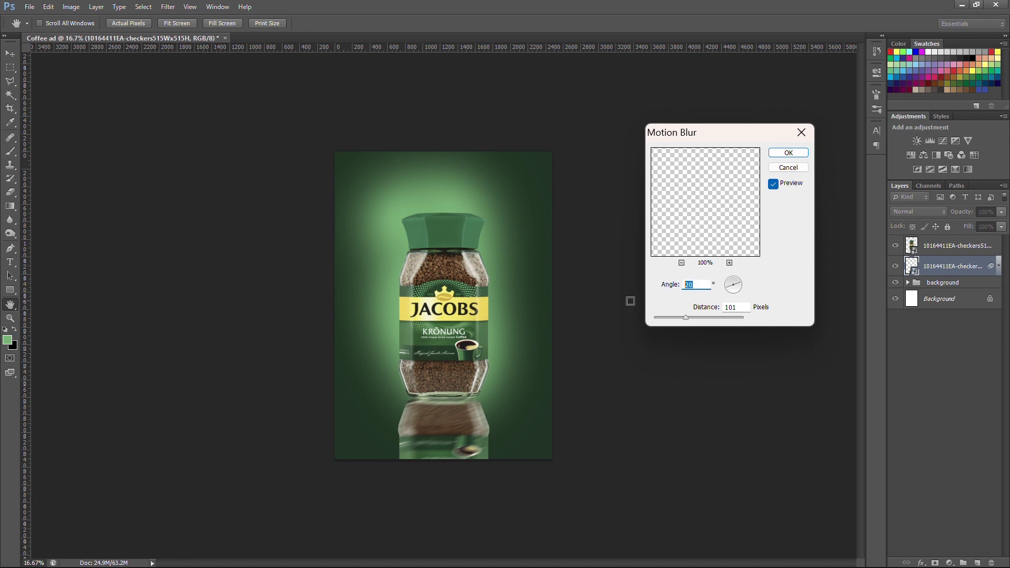
pyautogui.moveTo(686, 318); pyautogui.dragTo(687, 317)
pyautogui.click(740, 307)
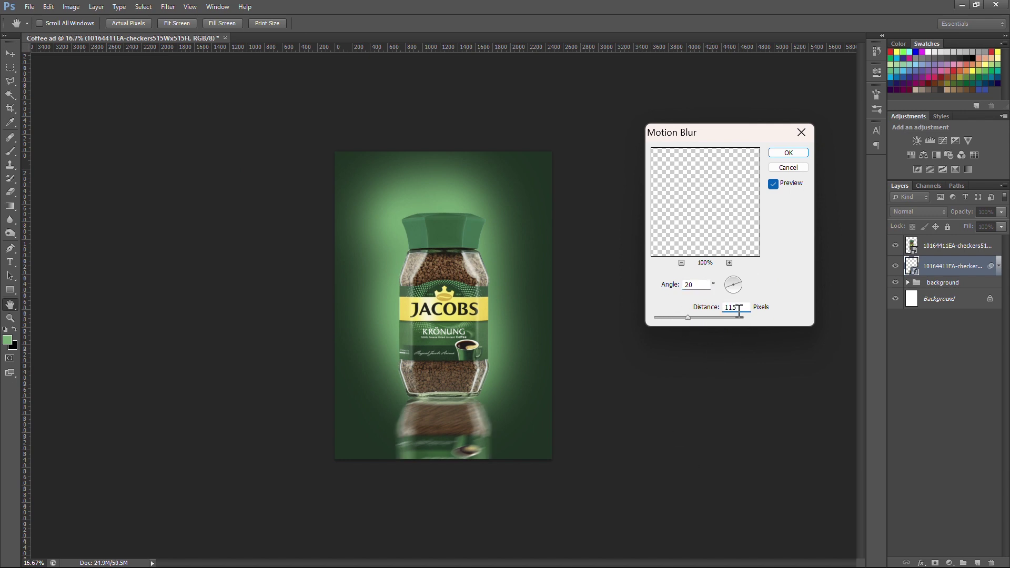
pyautogui.press('Return')
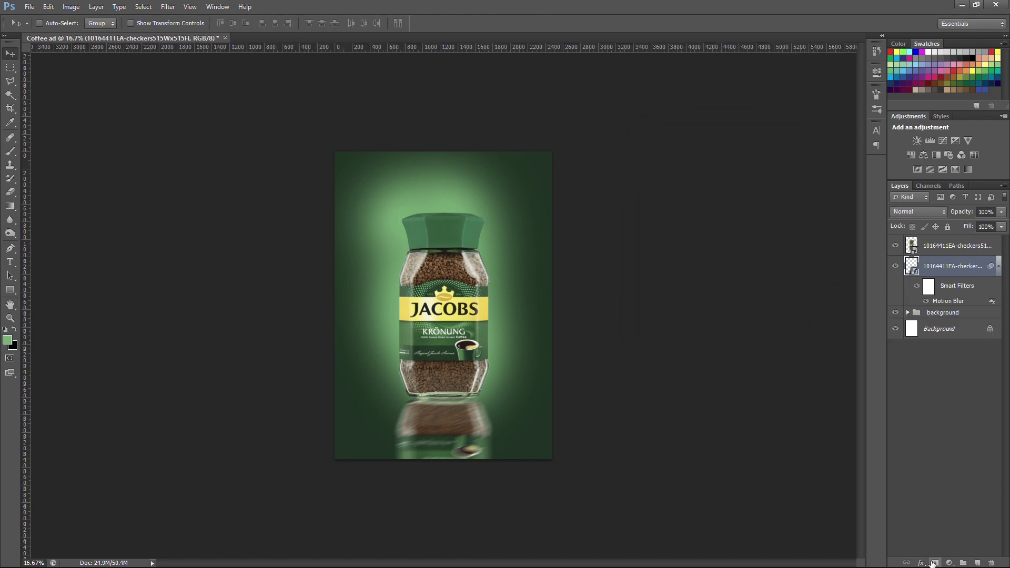
# Fade the reflection toward the bottom with a gradient layer mask.
pyautogui.click(934, 563)
pyautogui.press('g')
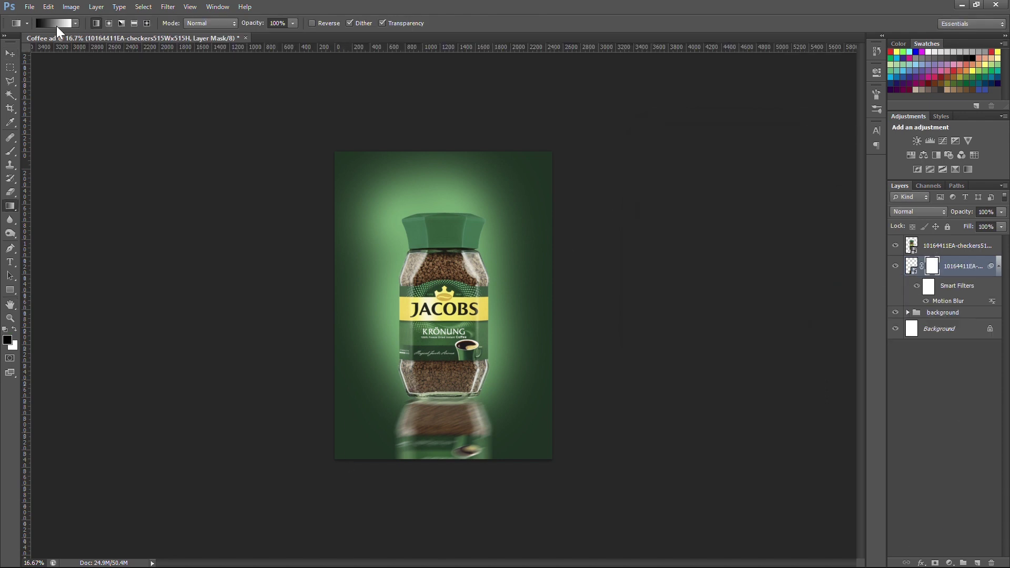
pyautogui.moveTo(450, 443); pyautogui.dragTo(450, 400)
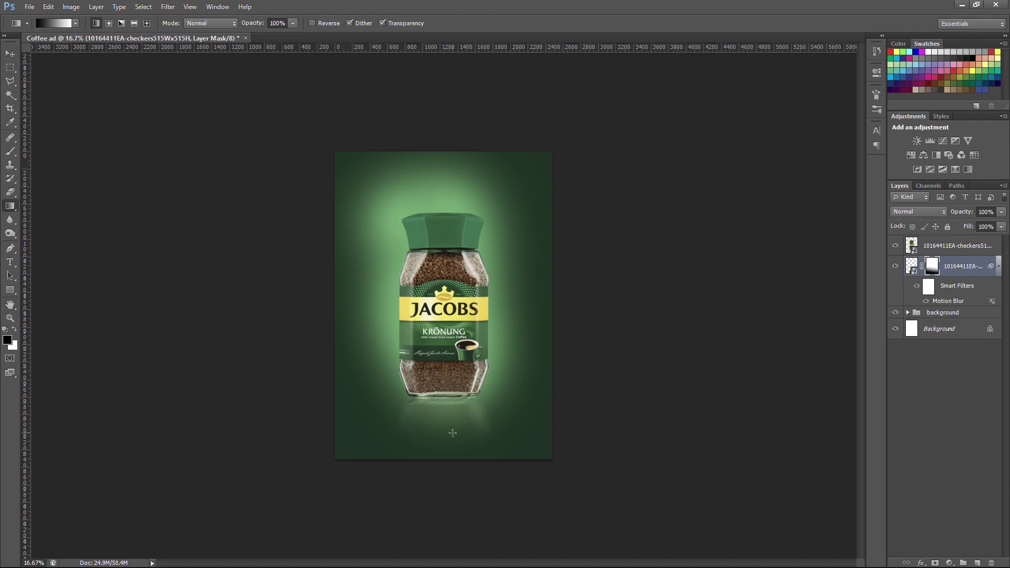
pyautogui.press('v')
pyautogui.write('85')
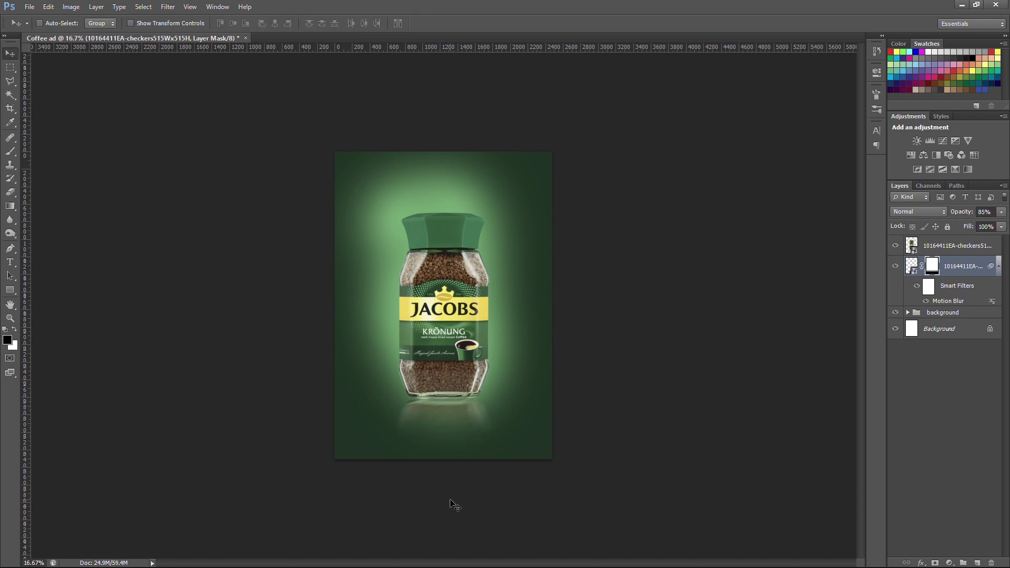
pyautogui.click(947, 245)
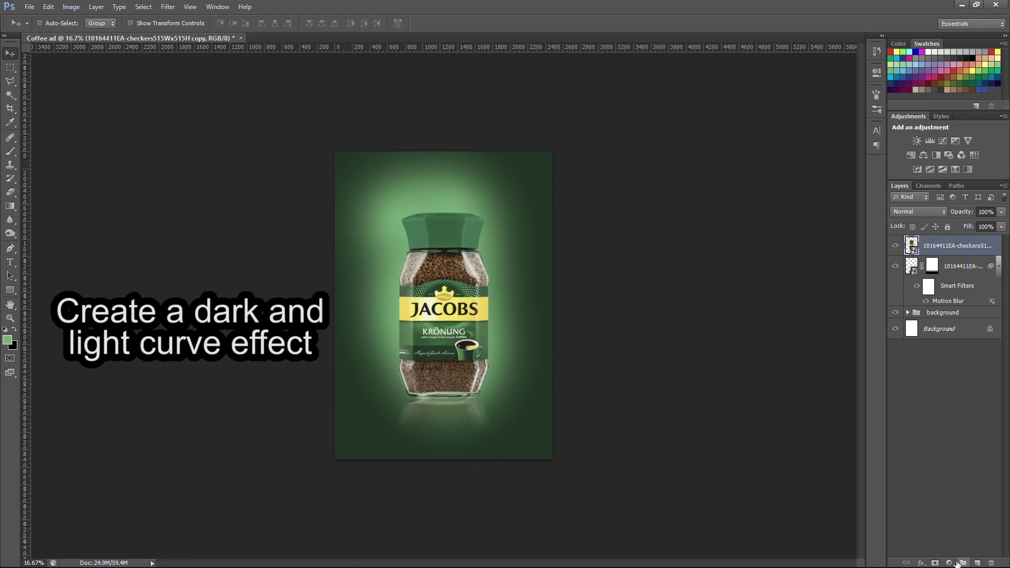
# Add a Curves adjustment clipped to the jar, pulling the curve down to darken it.
pyautogui.click(950, 562)
pyautogui.click(830, 300)
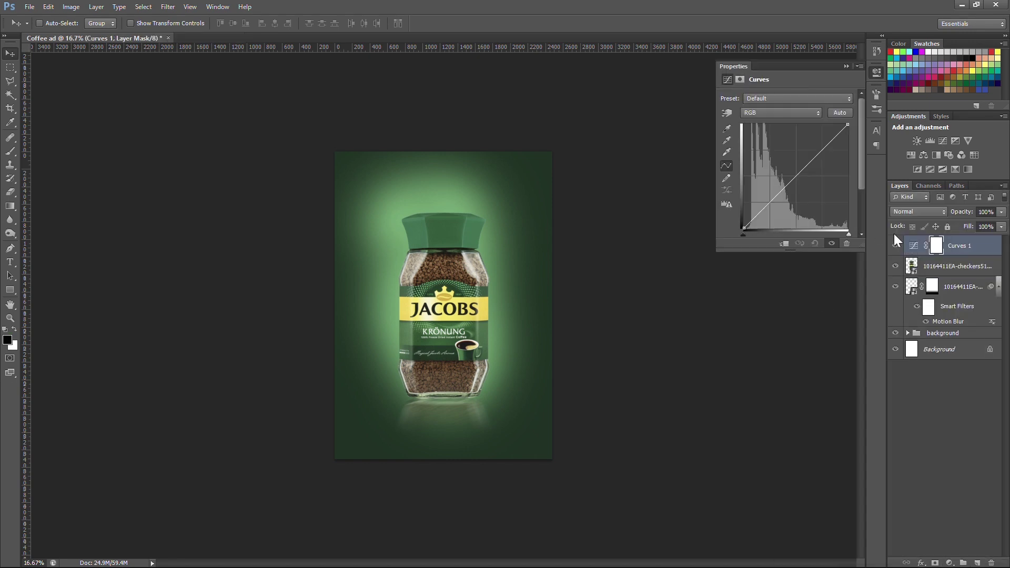
pyautogui.click(788, 246)
pyautogui.moveTo(793, 179); pyautogui.dragTo(803, 180)
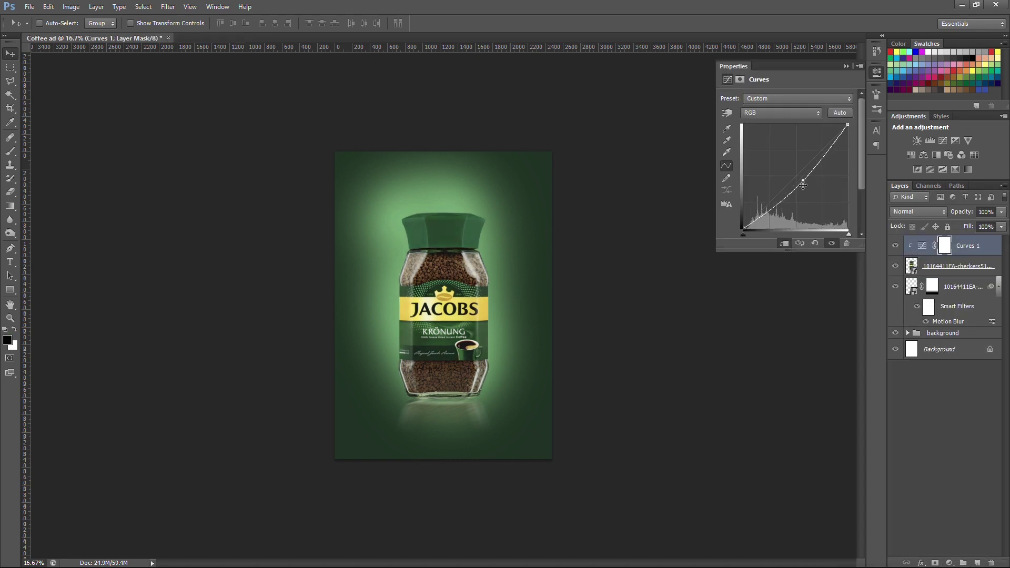
# Paint black into the Curves 1 mask to limit the darkening on the jar.
pyautogui.click(943, 247)
pyautogui.click(8, 341)
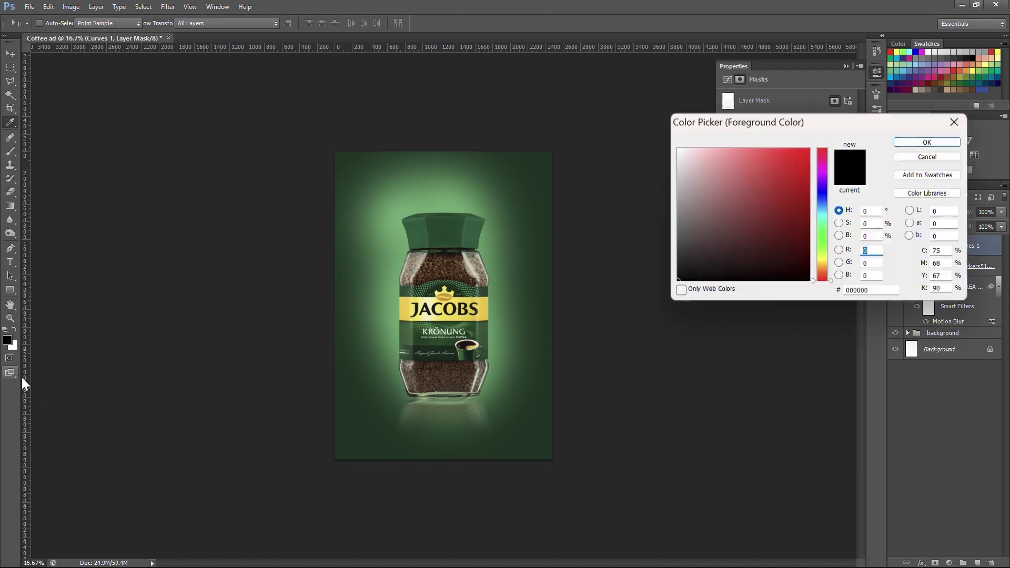
pyautogui.click(929, 142)
pyautogui.press('v')
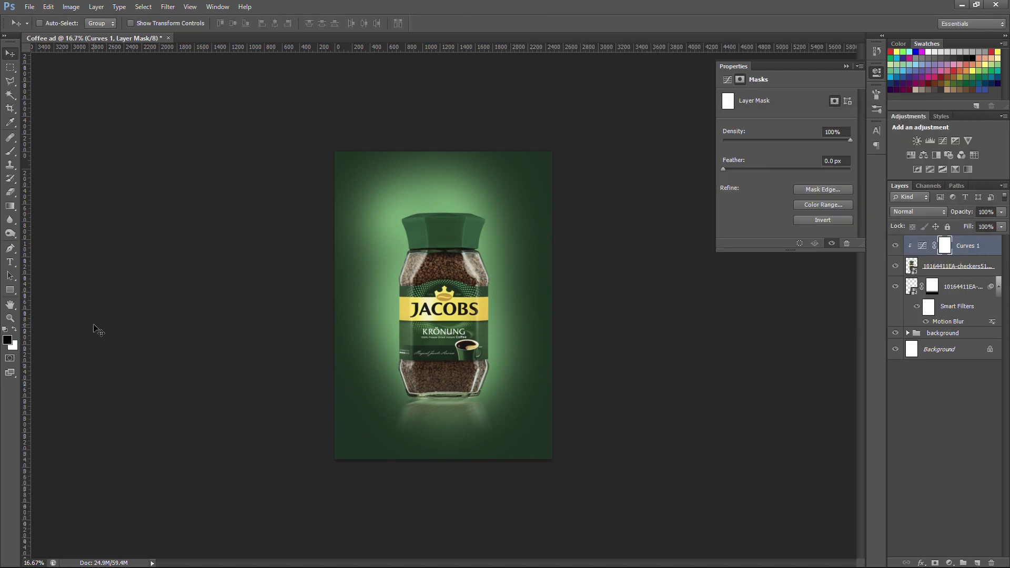
pyautogui.click(10, 151)
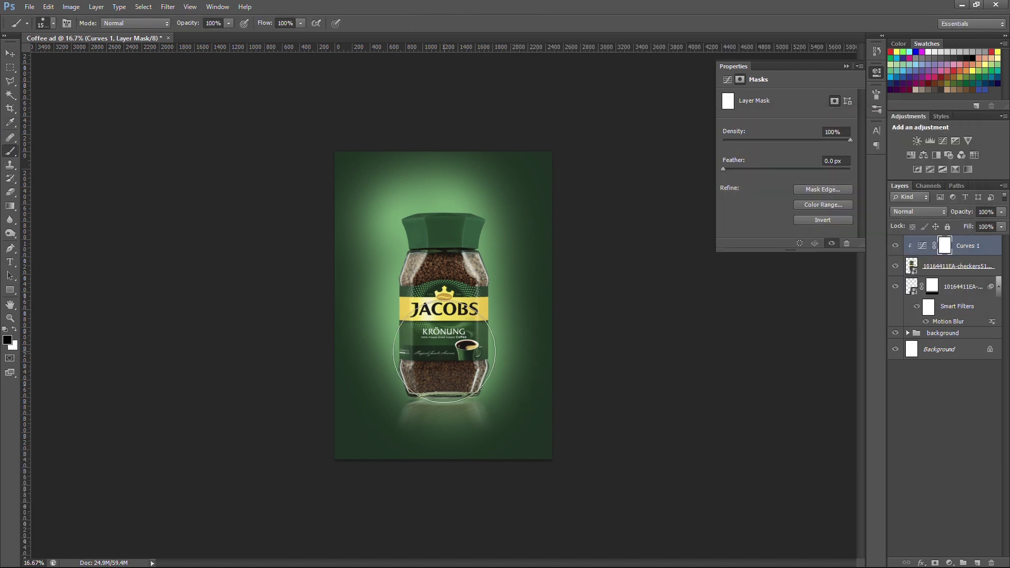
pyautogui.moveTo(441, 351); pyautogui.dragTo(421, 263)
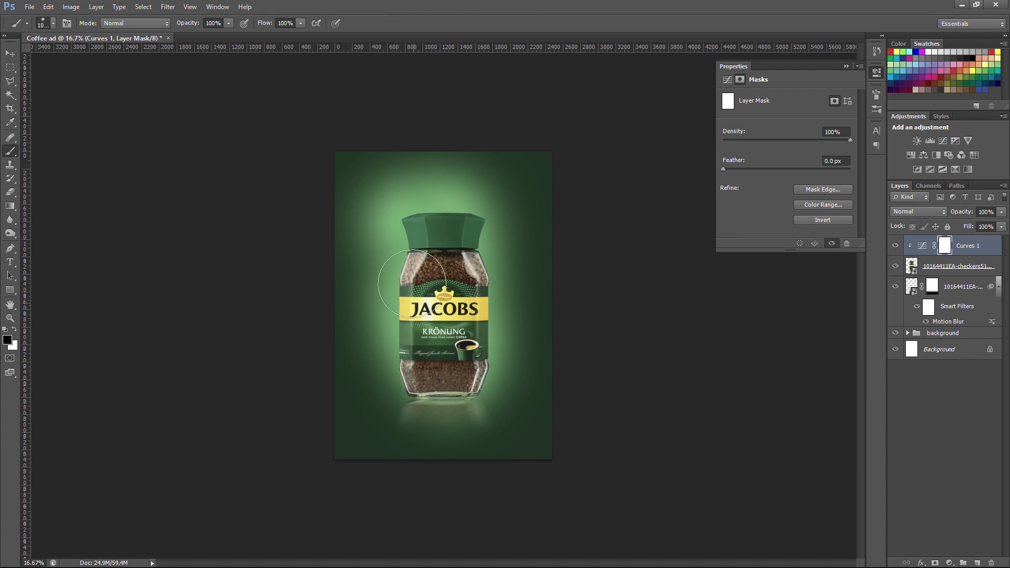
pyautogui.hotkey('ctrl', 'z')
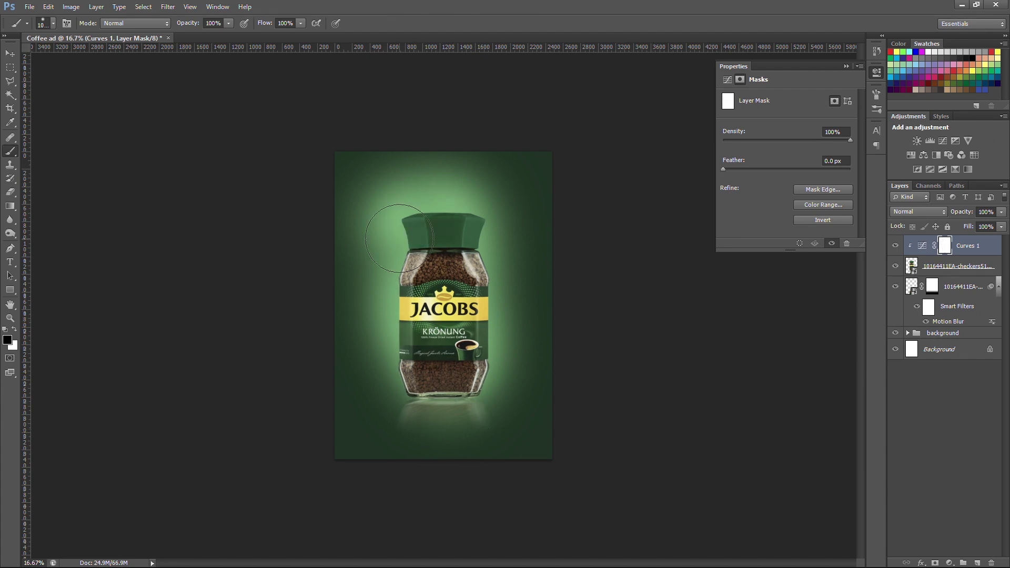
pyautogui.hotkey('ctrl', 'z')
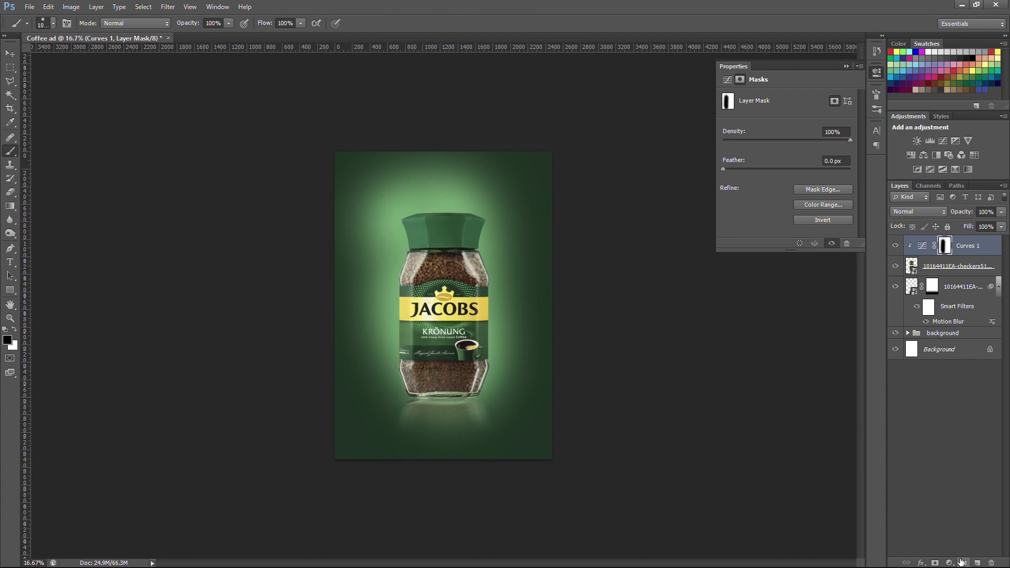
# Add a second Curves adjustment bowed upward to brighten the jar, masking its effect.
pyautogui.click(961, 562)
pyautogui.click(807, 297)
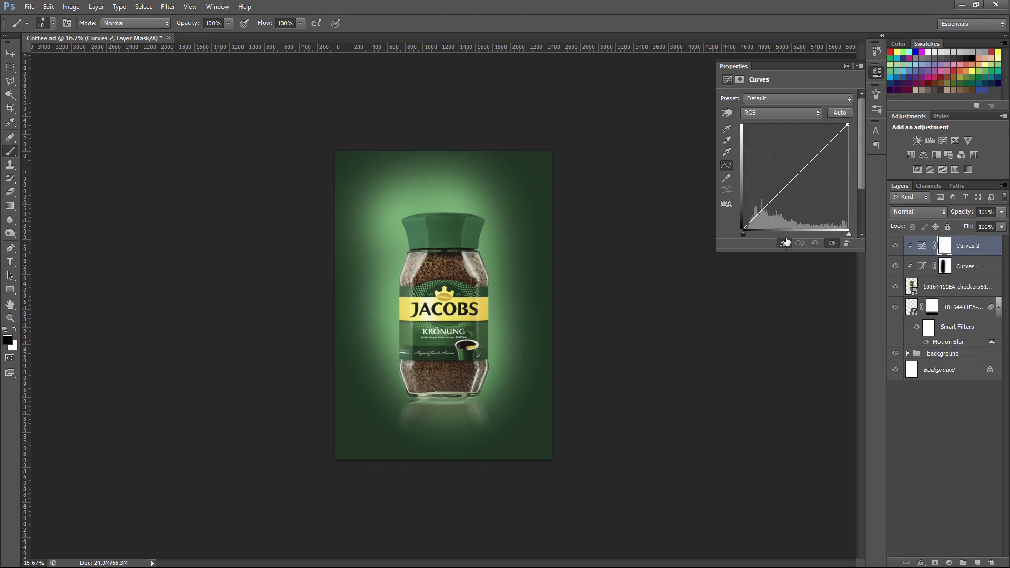
pyautogui.moveTo(794, 176); pyautogui.dragTo(788, 171)
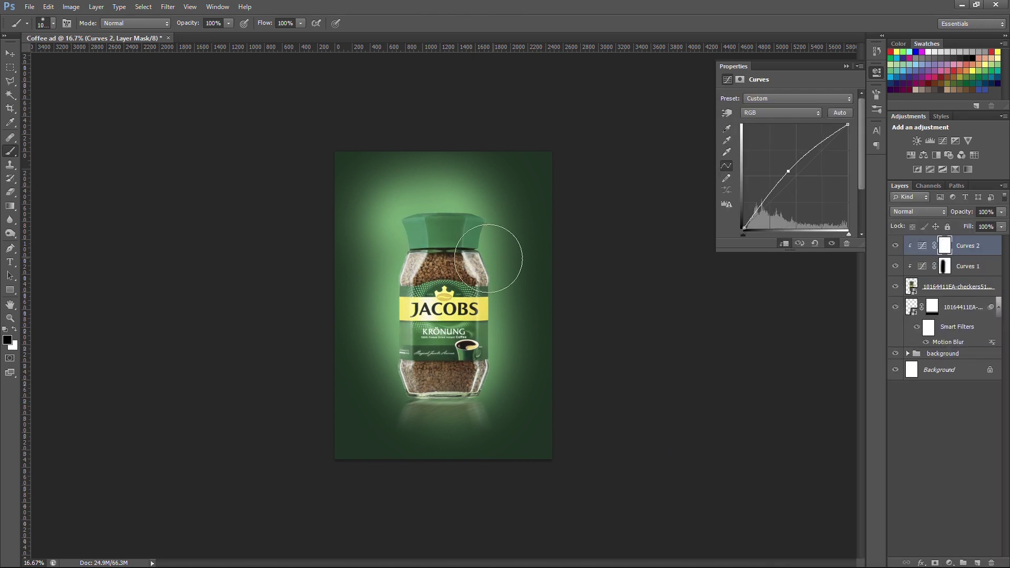
pyautogui.moveTo(473, 226); pyautogui.dragTo(468, 432)
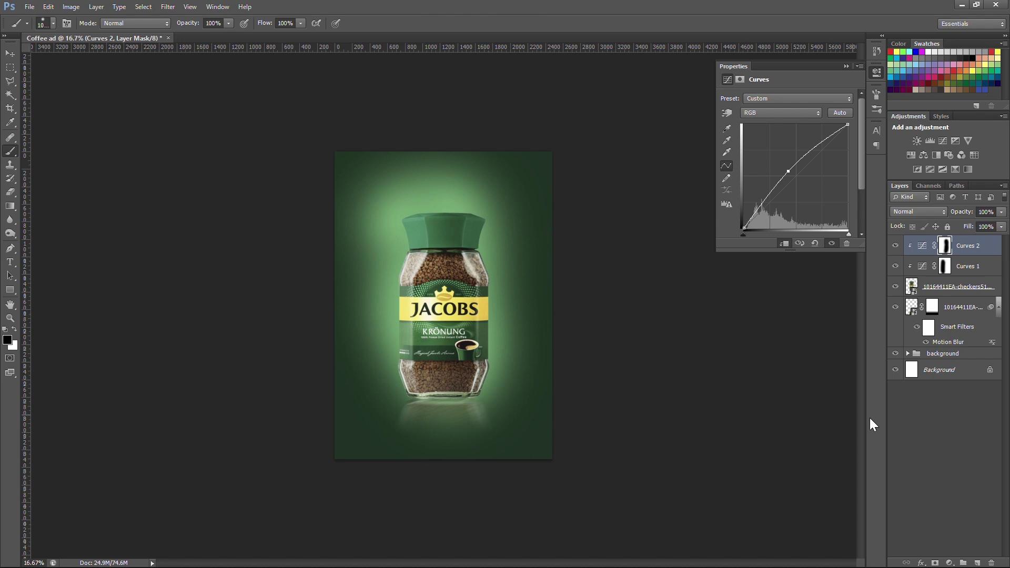
pyautogui.click(974, 562)
pyautogui.rightClick(941, 246)
# Clip Layer 2 to the jar, fill it with 50% Gray and set it to Overlay.
pyautogui.click(779, 256)
pyautogui.click(10, 53)
pyautogui.click(48, 7)
pyautogui.click(82, 178)
pyautogui.click(697, 153)
pyautogui.click(648, 260)
pyautogui.click(739, 143)
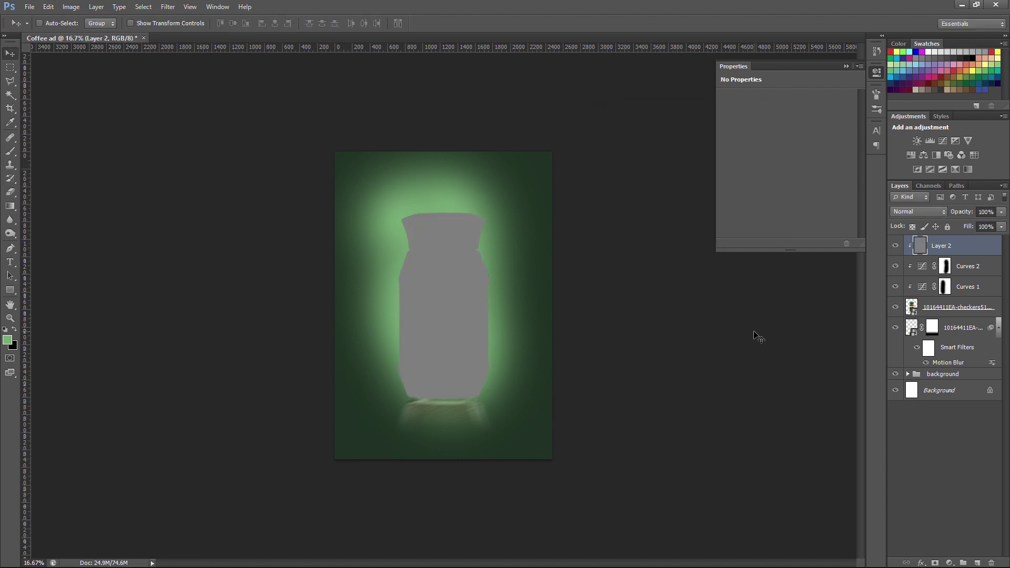
pyautogui.click(921, 212)
pyautogui.click(913, 389)
# Darken the jar's right edge with the Burn Tool on the gray Overlay layer.
pyautogui.click(10, 234)
pyautogui.click(62, 229)
pyautogui.moveTo(408, 246)
pyautogui.mouseDown()
pyautogui.moveTo(424, 389)
pyautogui.moveTo(407, 221)
pyautogui.moveTo(387, 181)
pyautogui.mouseUp()
pyautogui.hotkey('ctrl', 'z')
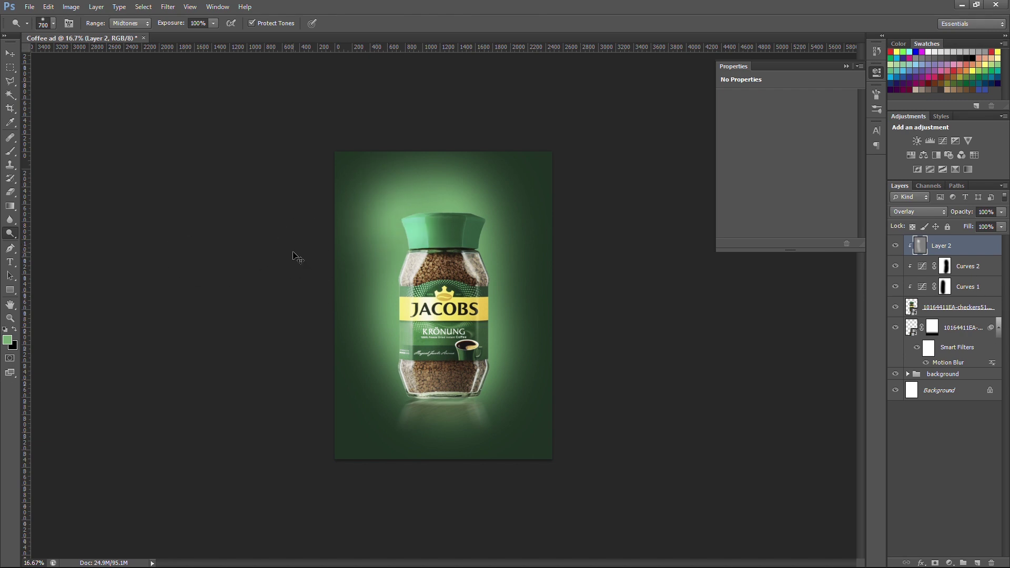
pyautogui.rightClick(11, 235)
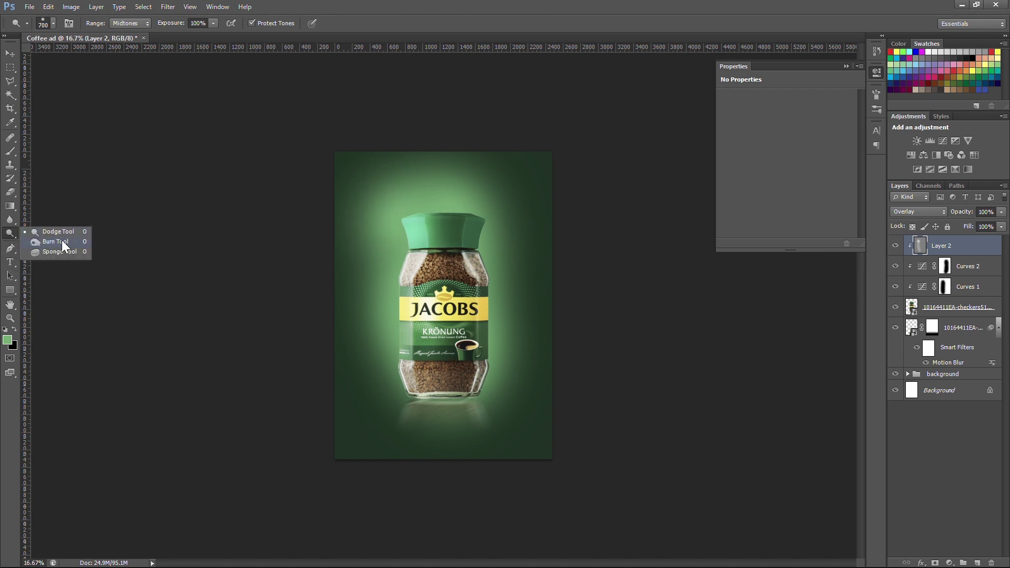
pyautogui.click(63, 245)
pyautogui.moveTo(494, 229); pyautogui.dragTo(481, 392)
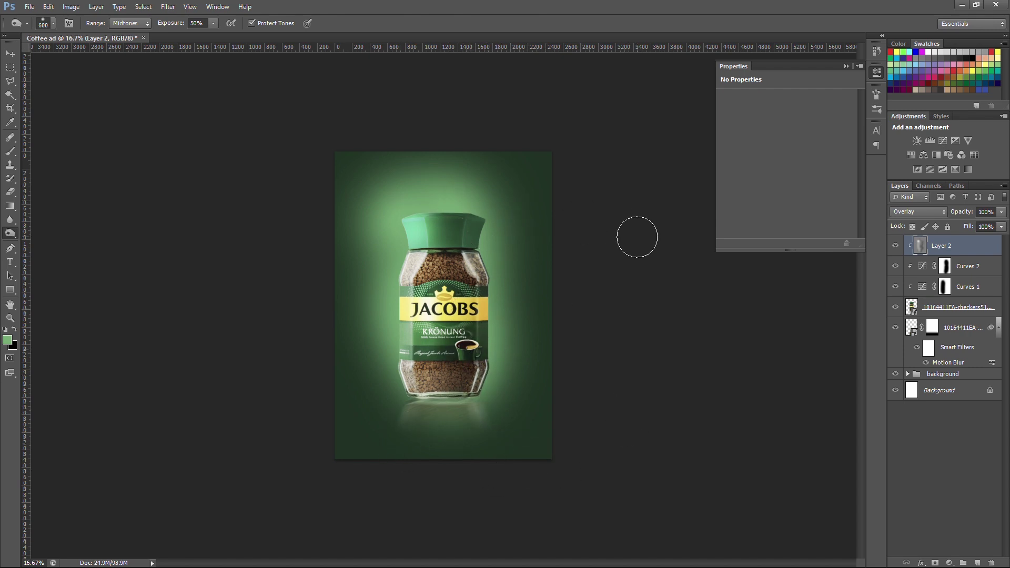
pyautogui.click(10, 56)
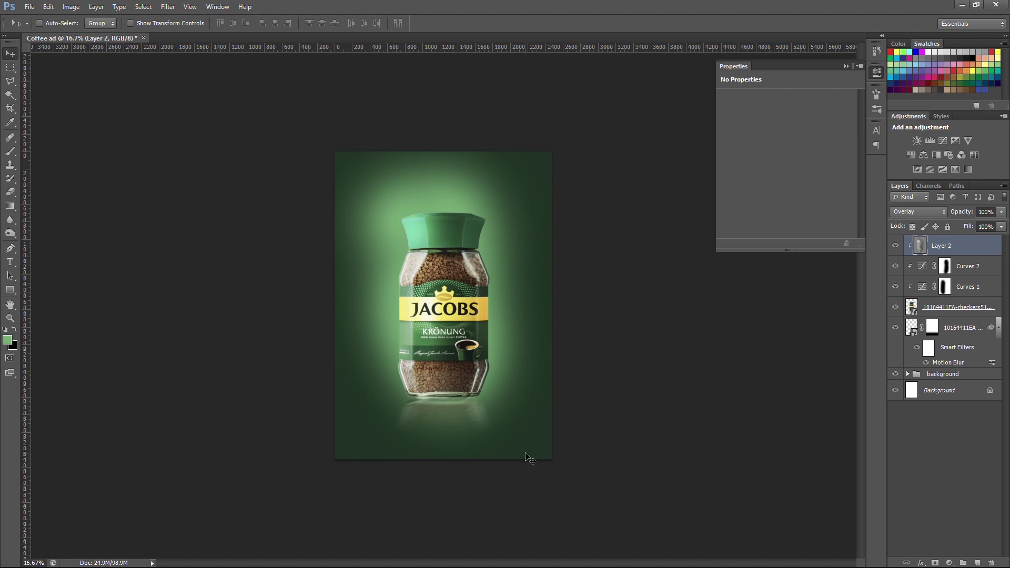
# Create an empty layer named 'coffee shadow' directly beneath the jar layer at 33.3% zoom.
pyautogui.click(957, 307)
pyautogui.hotkey('ctrl', '+')
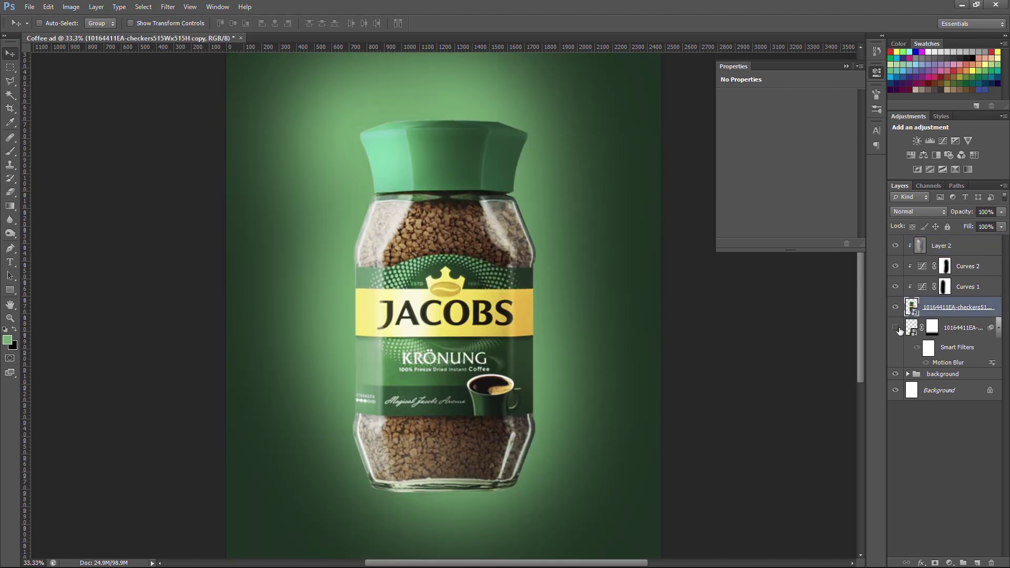
pyautogui.keyDown('ctrl'); pyautogui.click(977, 563); pyautogui.keyUp('ctrl')
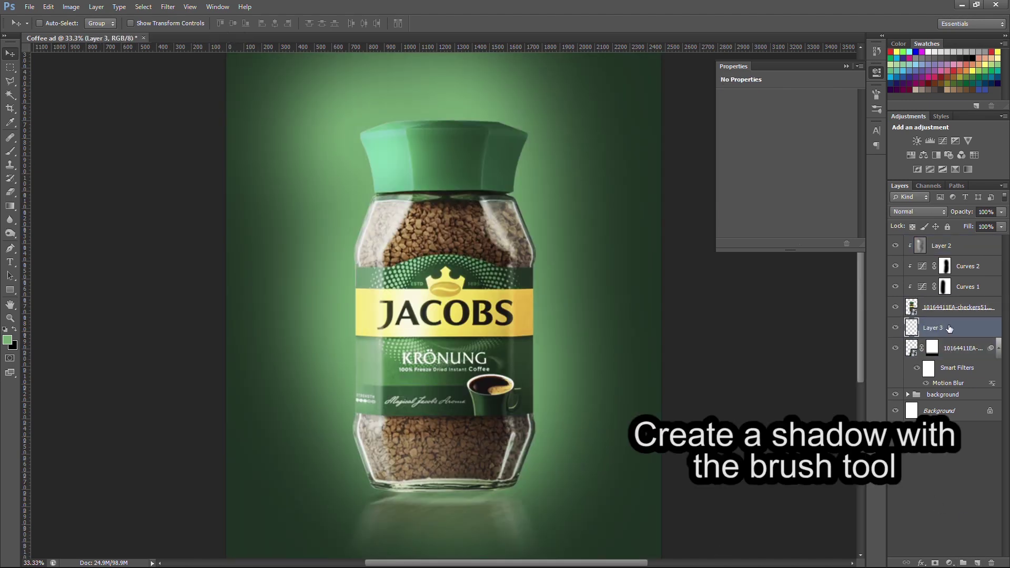
pyautogui.write('coffee shad')
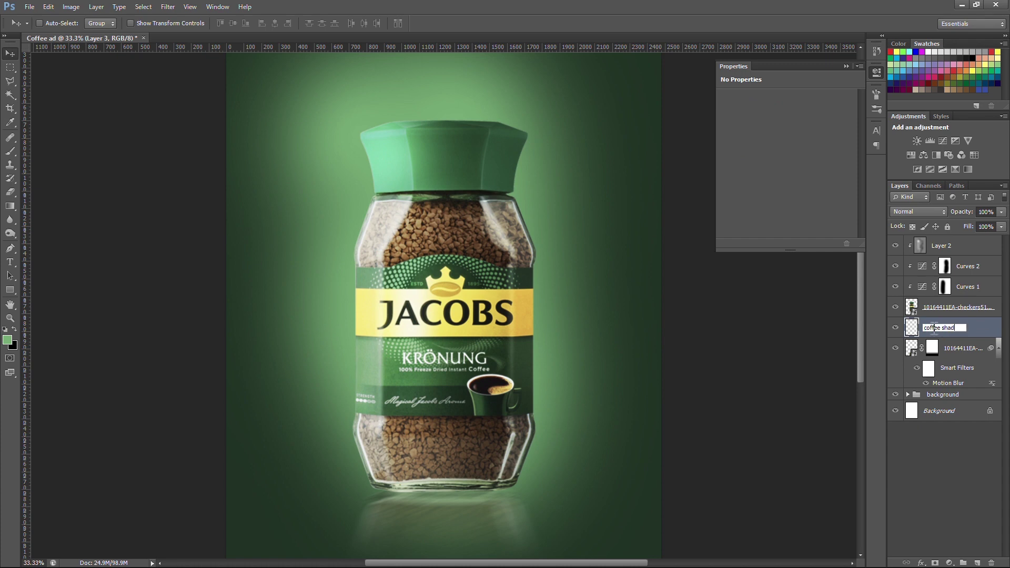
pyautogui.write('ow')
pyautogui.press('Return')
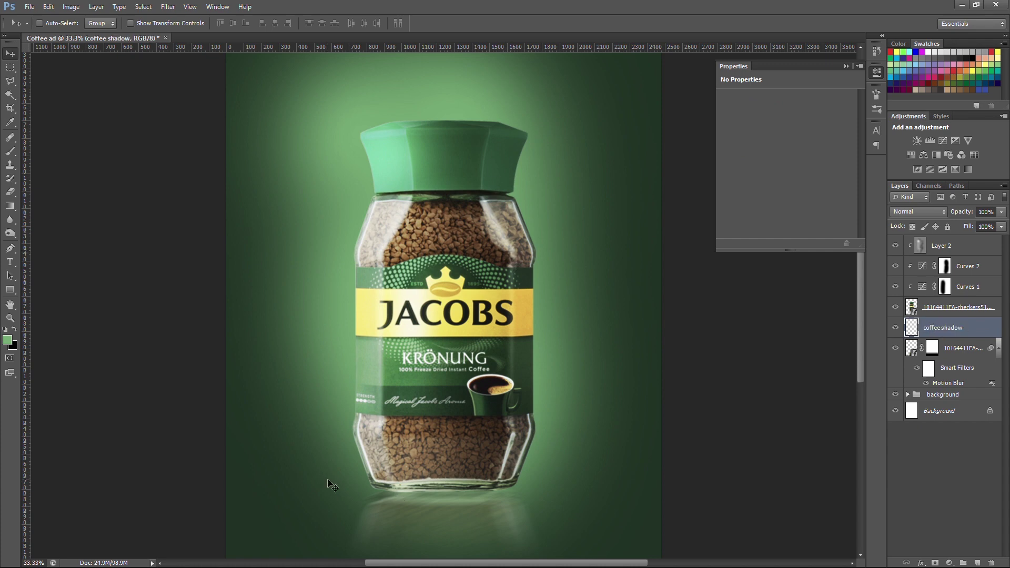
pyautogui.press('b')
pyautogui.click(67, 23)
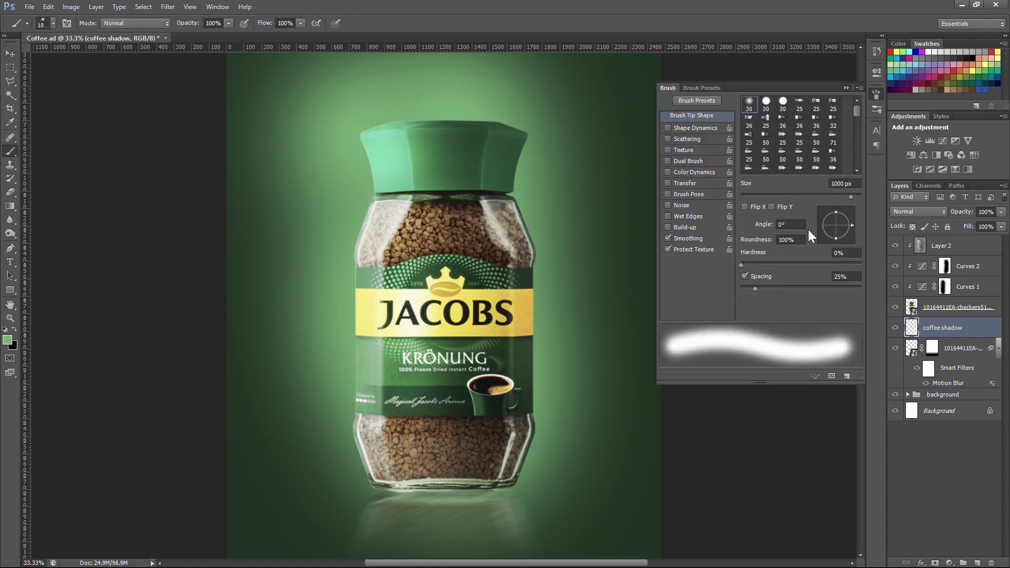
# Try a 180° angle and 10% roundness, set brush opacity to 10%, and pick the soft round tip.
pyautogui.write('180')
pyautogui.press('Tab')
pyautogui.write('10')
pyautogui.press('Return')
pyautogui.click(511, 221)
pyautogui.press('1')
pyautogui.press('0')
pyautogui.click(749, 105)
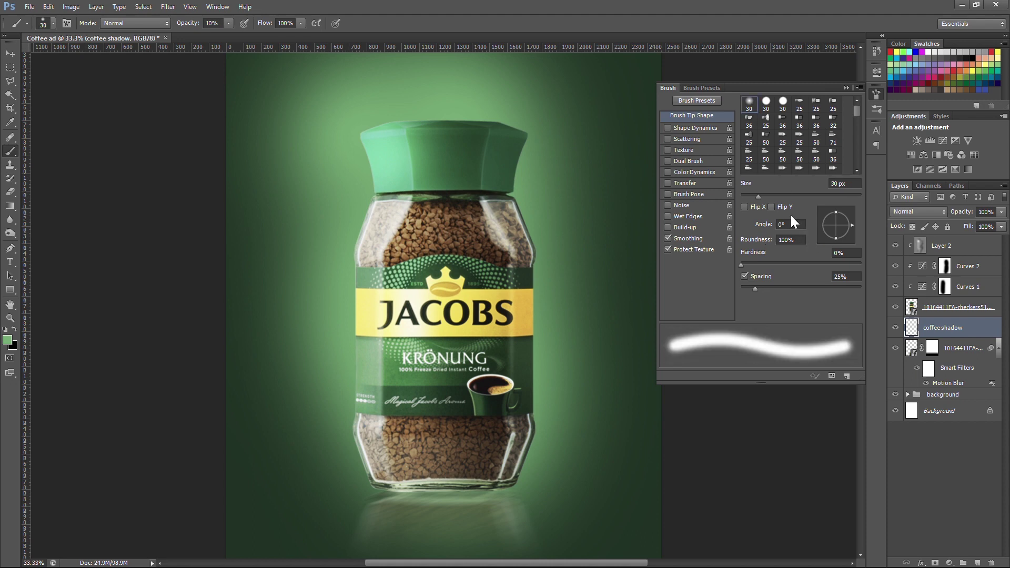
# Give the soft round tip a 180° angle, 10% roundness and 700 px size.
pyautogui.write('180')
pyautogui.press('Tab')
pyautogui.write('10')
pyautogui.press('Return')
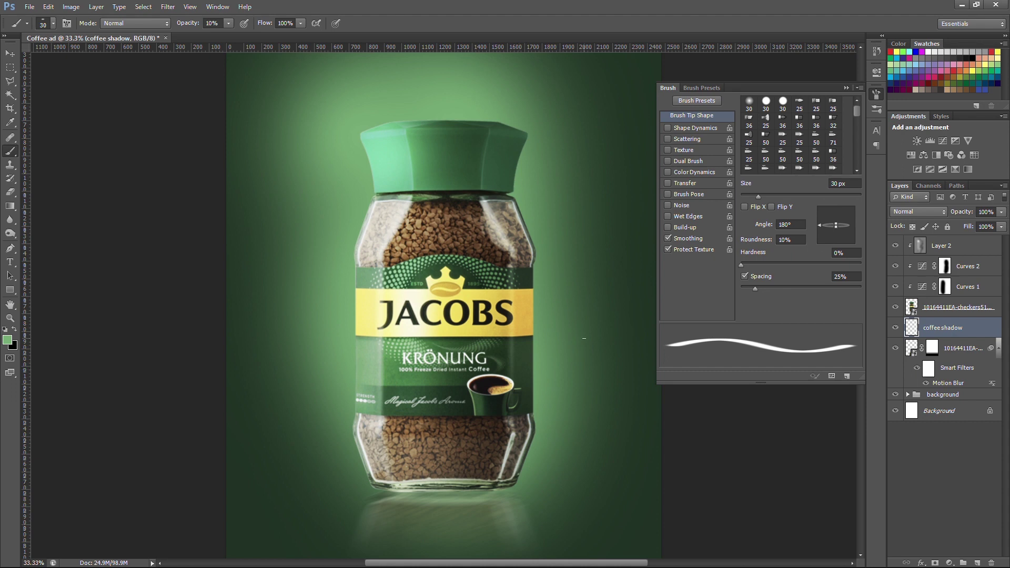
pyautogui.press(']')
pyautogui.press(']')
pyautogui.press(']')
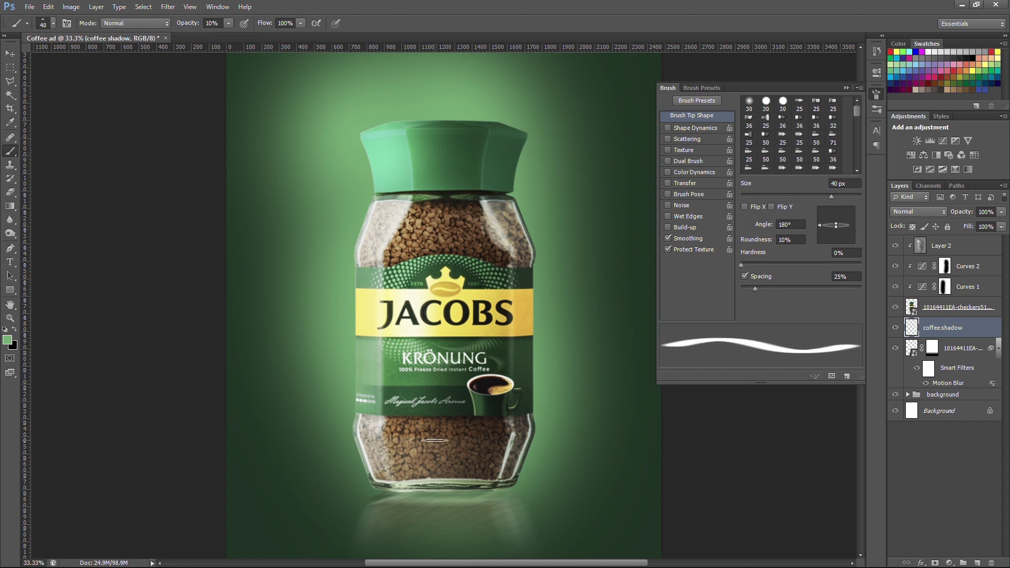
pyautogui.press('[')
# Paint a soft black shadow under the jar base, raising brush opacity to 22%.
pyautogui.click(14, 329)
pyautogui.moveTo(470, 535); pyautogui.dragTo(381, 484)
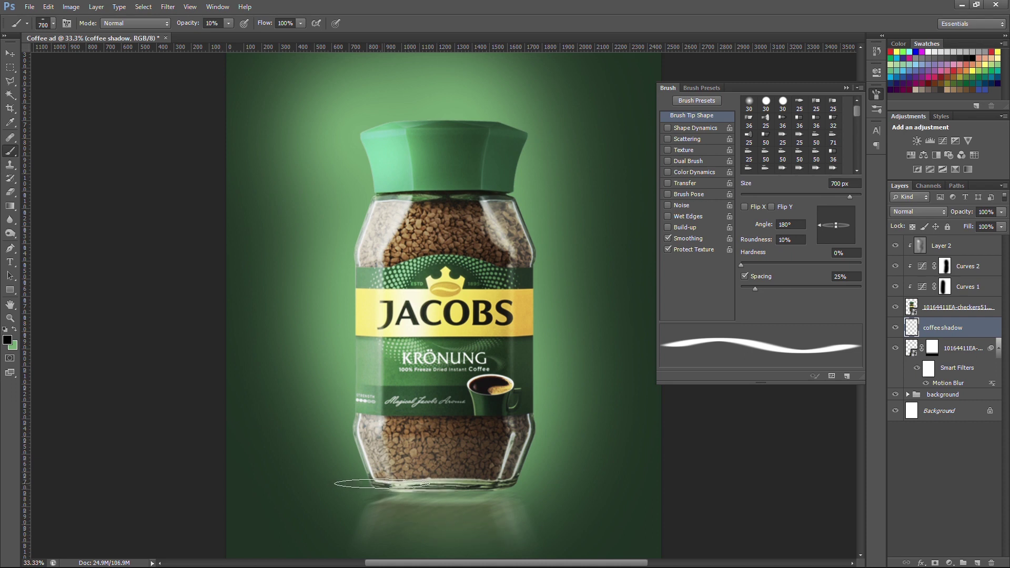
pyautogui.moveTo(229, 23); pyautogui.dragTo(235, 33)
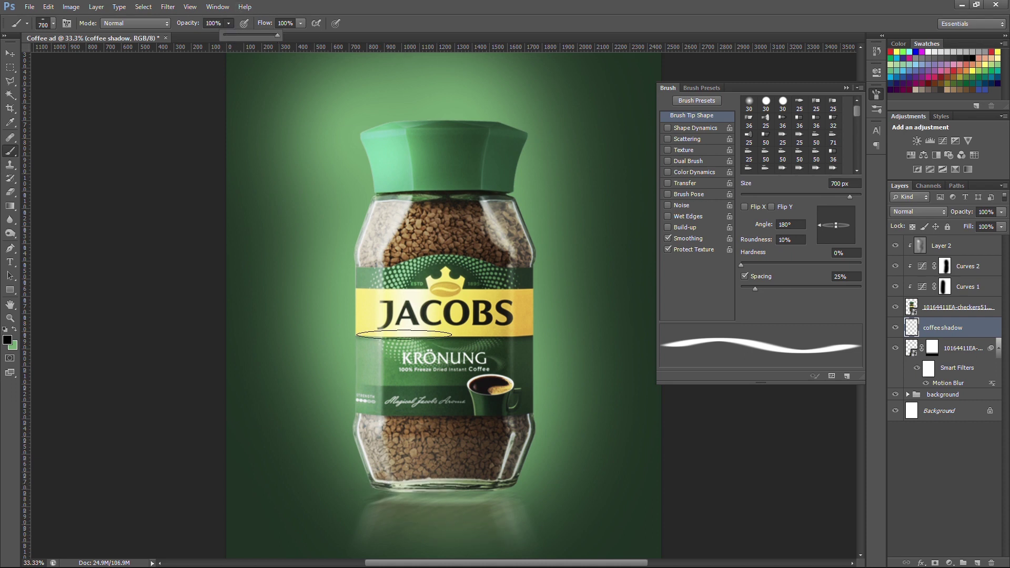
pyautogui.click(405, 493)
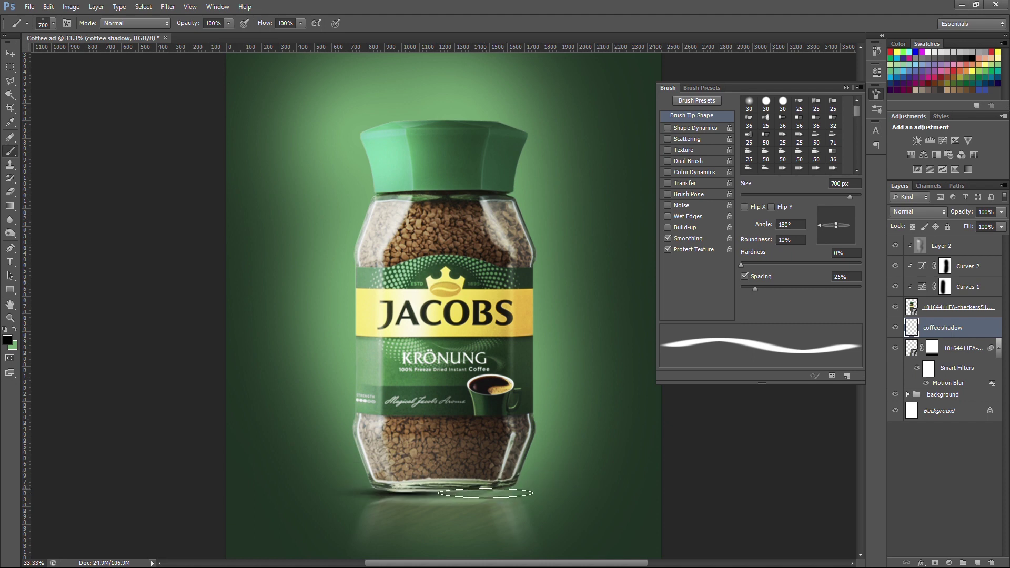
pyautogui.moveTo(486, 493); pyautogui.dragTo(402, 485)
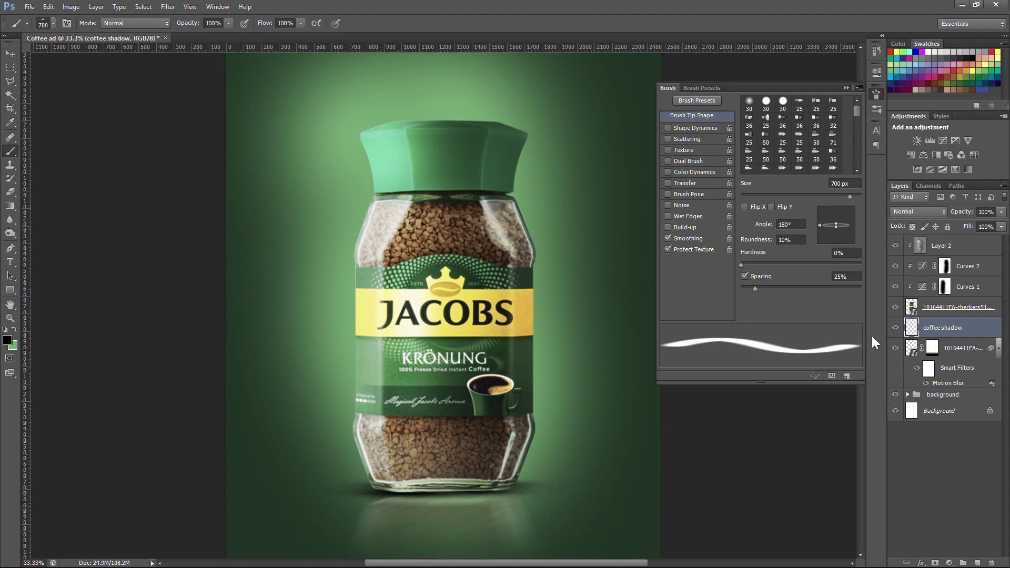
# Stretch the shadow wider and lower the coffee shadow layer opacity to 88%.
pyautogui.hotkey('ctrl', 't')
pyautogui.moveTo(587, 493); pyautogui.dragTo(582, 489)
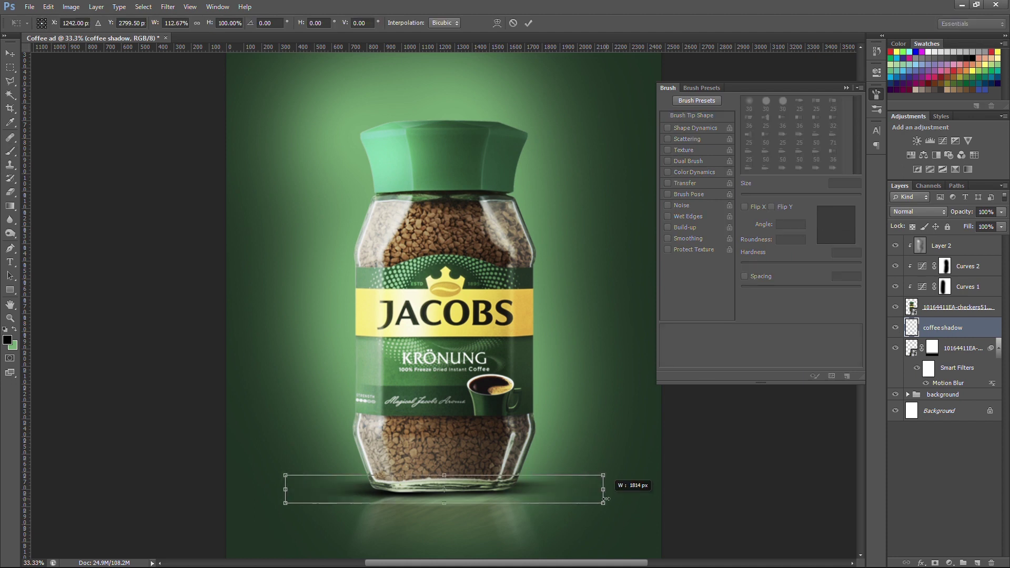
pyautogui.press('Return')
pyautogui.moveTo(965, 212); pyautogui.dragTo(958, 214)
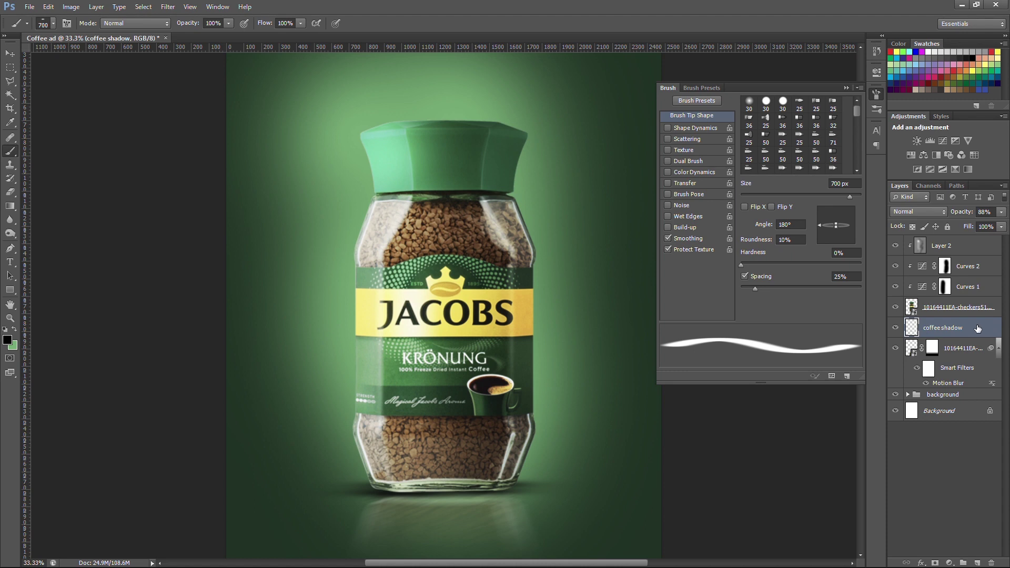
pyautogui.click(845, 88)
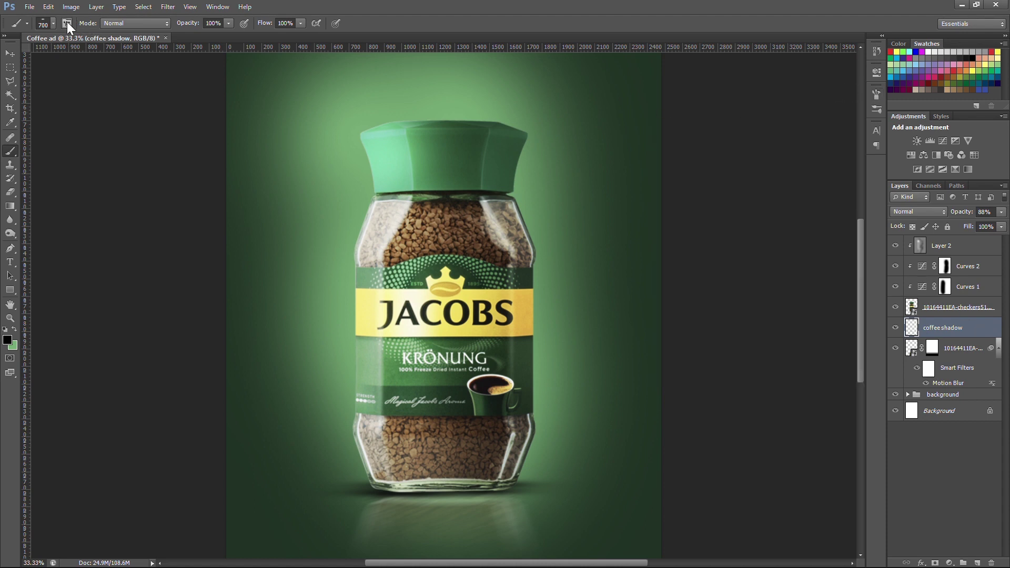
# Place the coffee beans image into the poster.
pyautogui.click(67, 23)
pyautogui.click(10, 53)
pyautogui.click(30, 7)
pyautogui.click(44, 261)
pyautogui.click(476, 279)
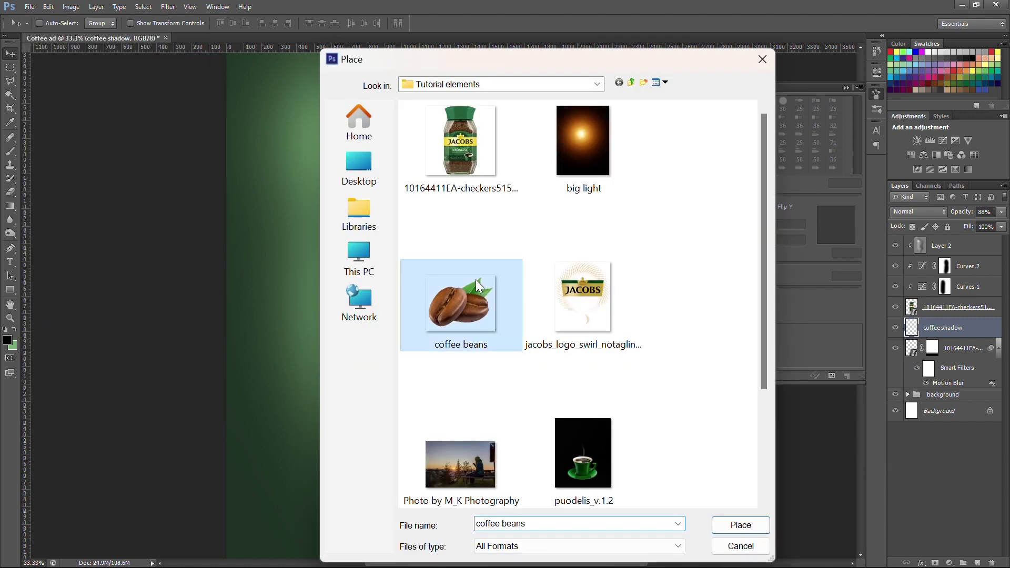
pyautogui.click(757, 528)
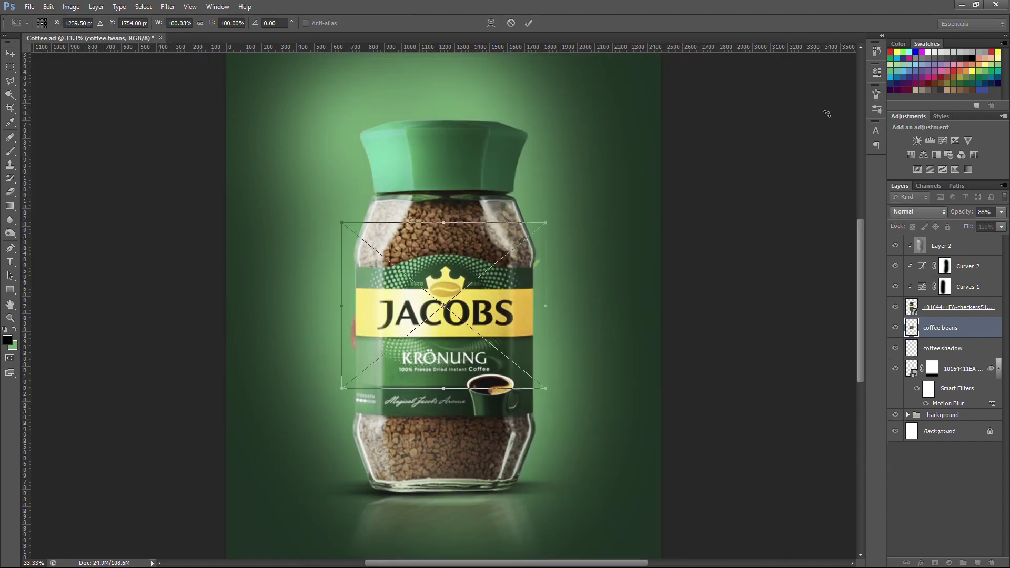
# Flip the beans horizontally, shrink them to about half size, and move them onto the jar.
pyautogui.hotkey('ctrl', '-')
pyautogui.hotkey('ctrl', '-')
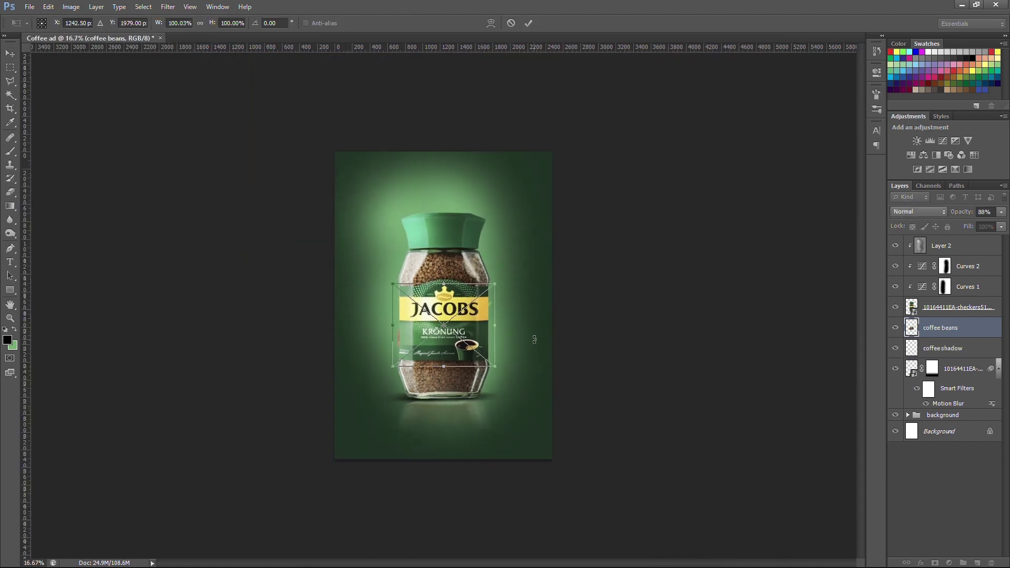
pyautogui.moveTo(483, 328); pyautogui.dragTo(440, 365)
pyautogui.rightClick(428, 368)
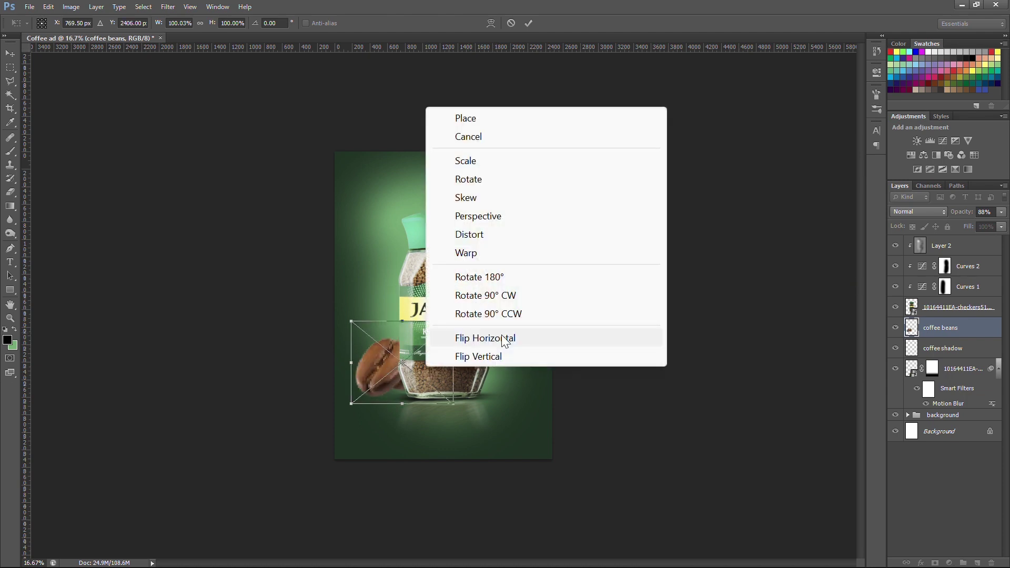
pyautogui.click(504, 340)
pyautogui.moveTo(456, 322)
pyautogui.mouseDown()
pyautogui.moveTo(429, 340)
pyautogui.moveTo(400, 390)
pyautogui.mouseUp()
pyautogui.press('Return')
# Position the beans against the jar's lower-left base and tilt them slightly.
pyautogui.hotkey('ctrl', '+')
pyautogui.hotkey('ctrl', '+')
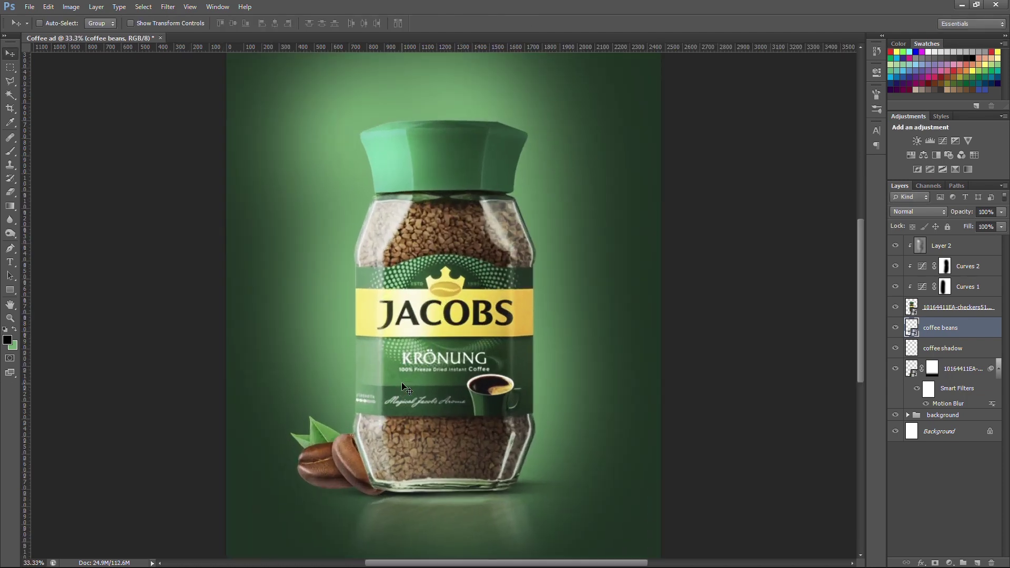
pyautogui.moveTo(360, 465); pyautogui.dragTo(361, 473)
pyautogui.hotkey('ctrl', 't')
pyautogui.moveTo(363, 484); pyautogui.dragTo(367, 485)
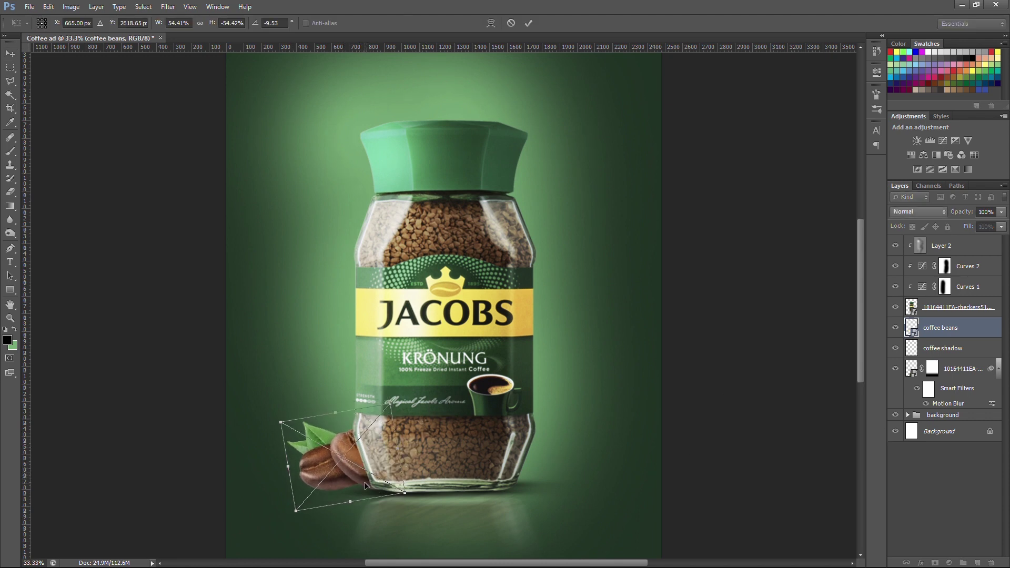
pyautogui.moveTo(423, 419); pyautogui.dragTo(421, 416)
pyautogui.press('Up')
pyautogui.press('Up')
pyautogui.press('Up')
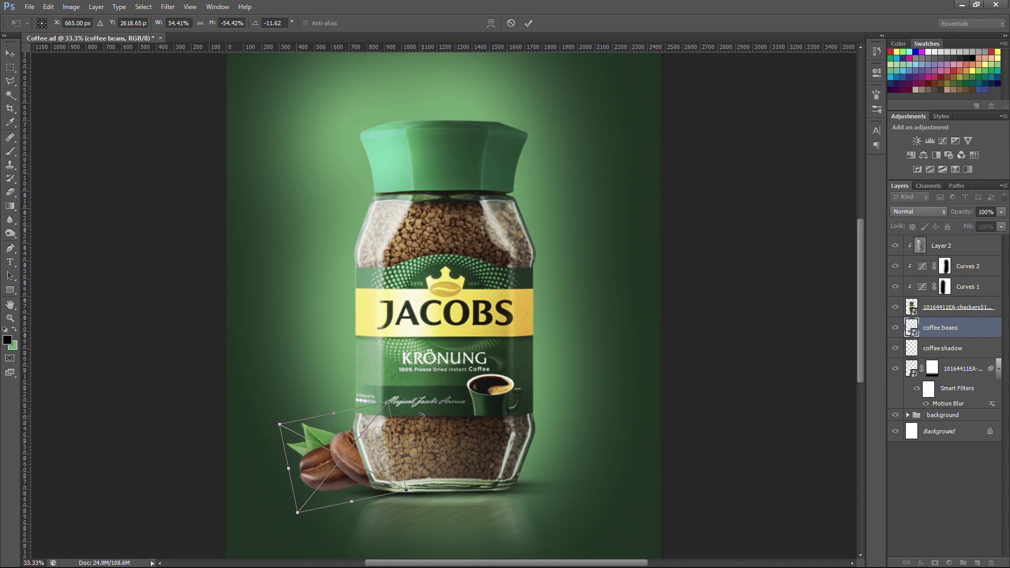
pyautogui.hotkey('ctrl', 'h')
pyautogui.press('Return')
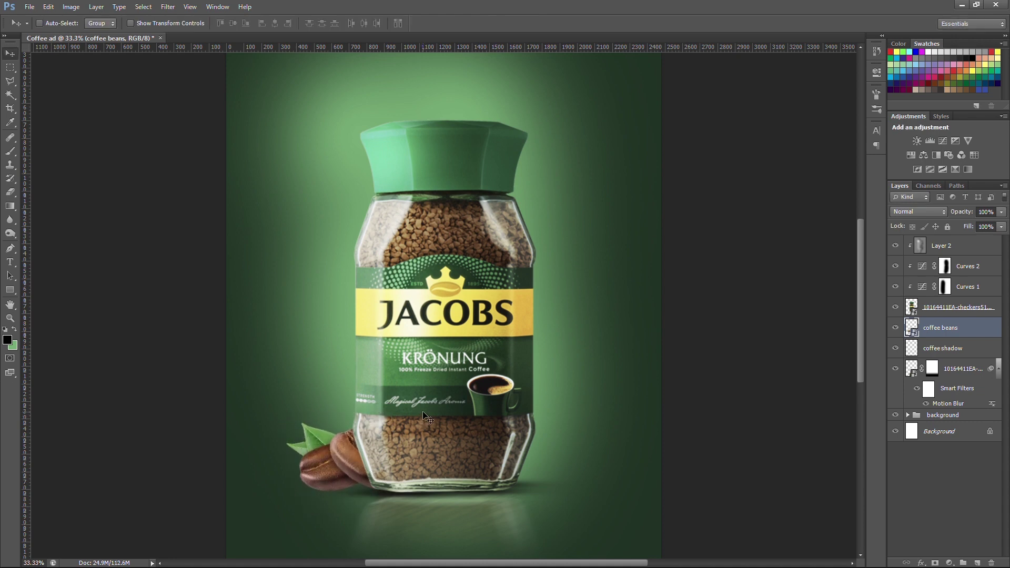
# Nudge the coffee shadow layer up slightly under the jar.
pyautogui.click(944, 352)
pyautogui.hotkey('ctrl', 't')
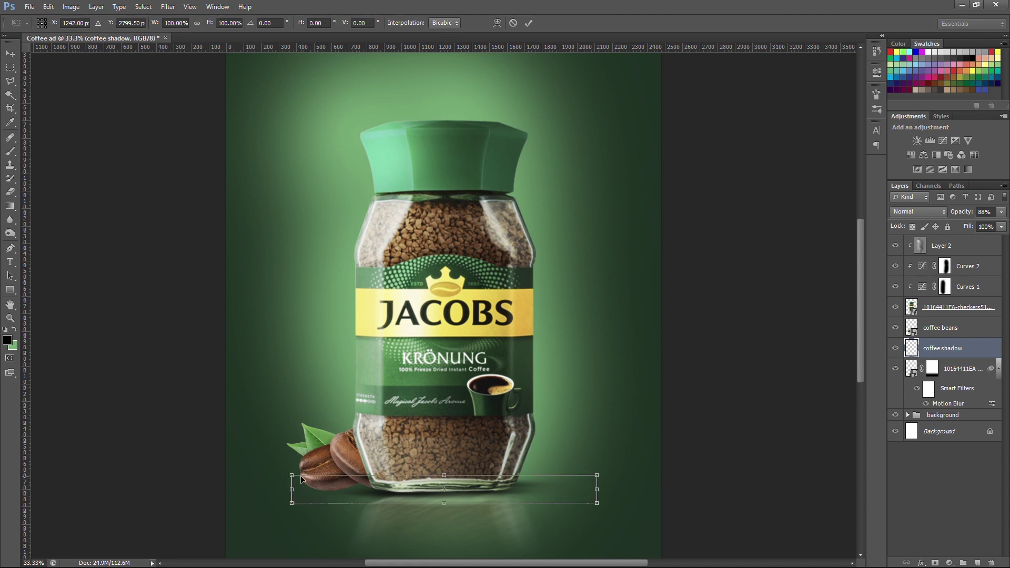
pyautogui.press('Return')
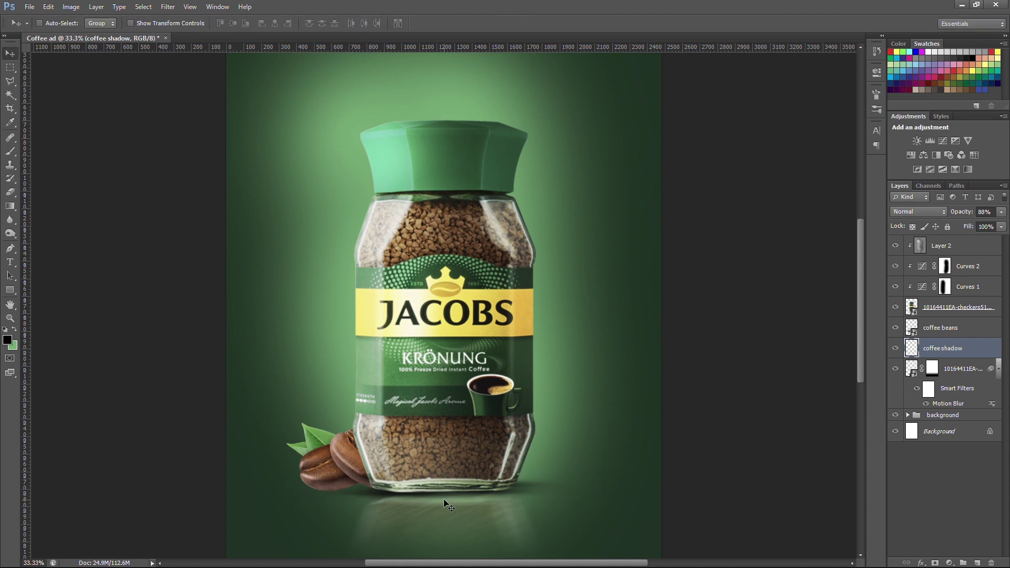
pyautogui.moveTo(409, 521); pyautogui.dragTo(409, 514)
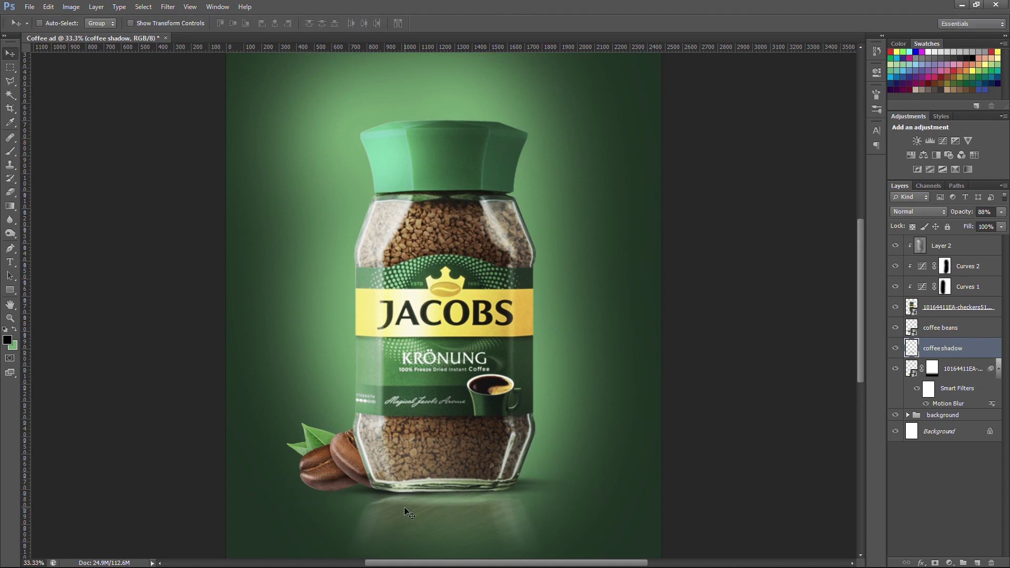
# Duplicate the coffee beans, flip the original vertically and move it below the copy.
pyautogui.click(939, 330)
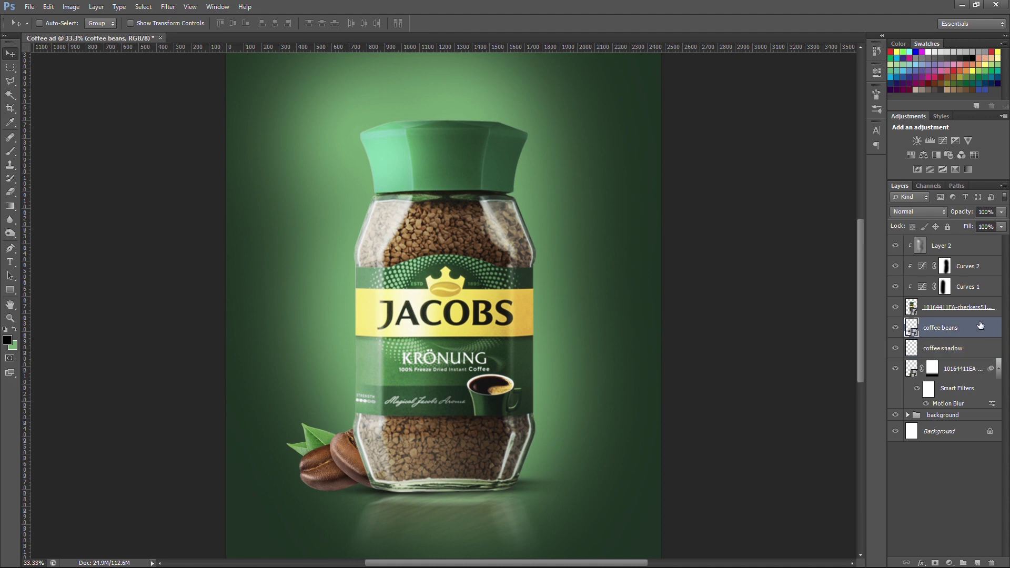
pyautogui.hotkey('ctrl', 'j')
pyautogui.click(967, 347)
pyautogui.hotkey('ctrl', 't')
pyautogui.rightClick(310, 453)
pyautogui.click(368, 444)
pyautogui.moveTo(365, 461); pyautogui.dragTo(363, 516)
pyautogui.press('Return')
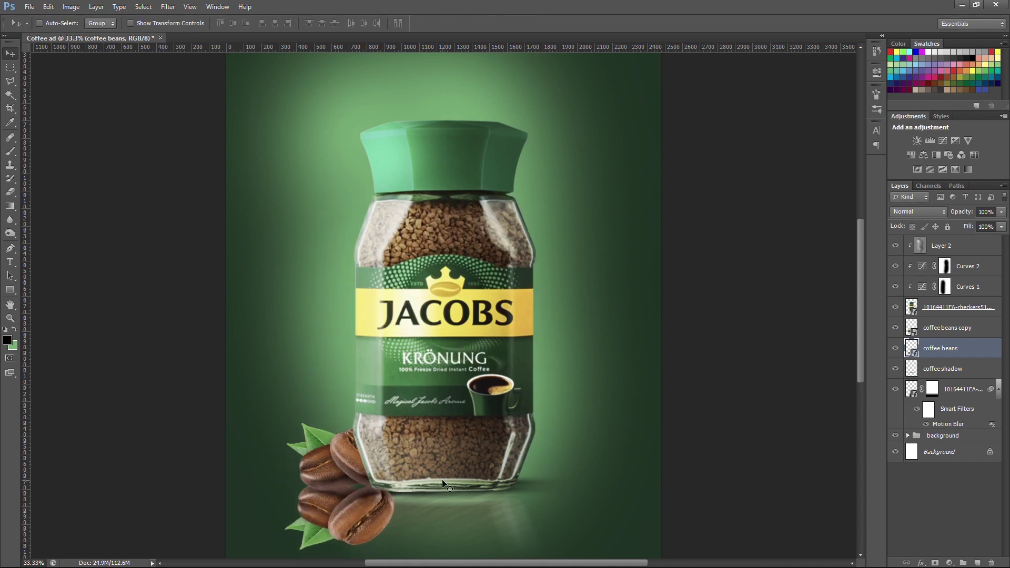
# Rotate the flipped beans so they line up as a reflection.
pyautogui.hotkey('ctrl', '-')
pyautogui.hotkey('ctrl', 't')
pyautogui.moveTo(463, 418); pyautogui.dragTo(456, 407)
pyautogui.press('Return')
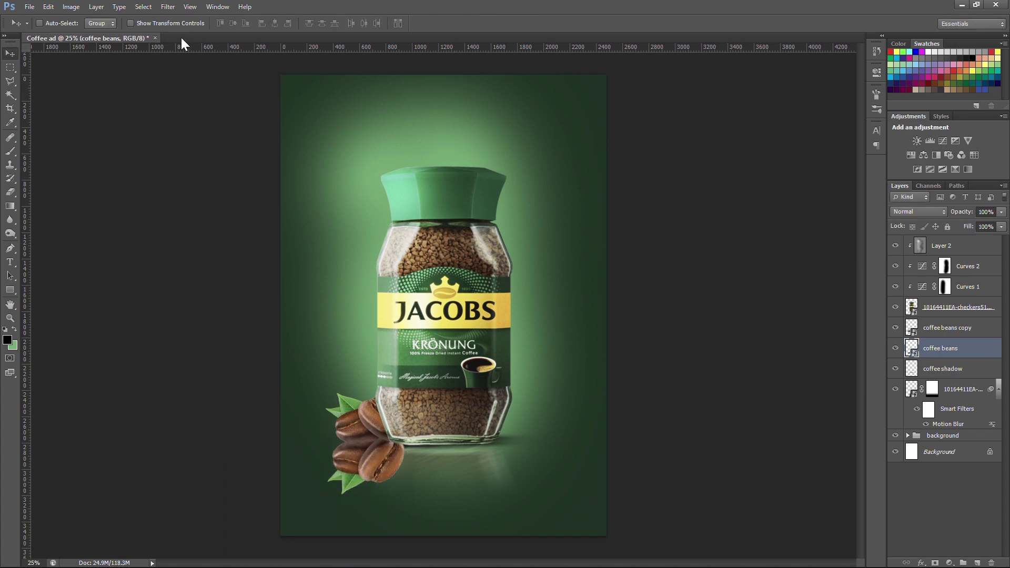
# Motion-blur the flipped beans and fade them with a gradient layer mask.
pyautogui.click(168, 6)
pyautogui.click(405, 363)
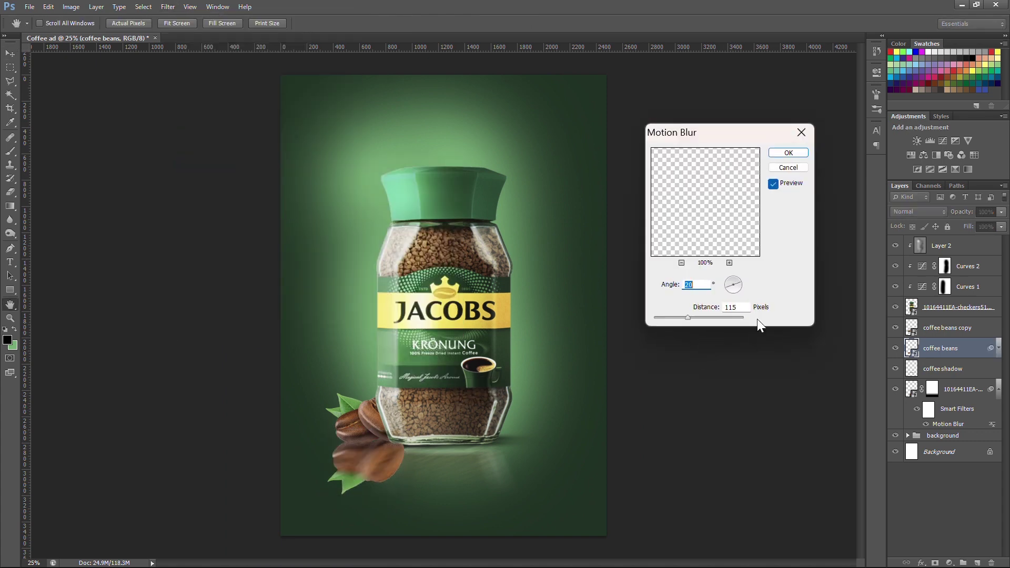
pyautogui.click(793, 154)
pyautogui.click(935, 562)
pyautogui.press('g')
pyautogui.moveTo(371, 461); pyautogui.dragTo(380, 413)
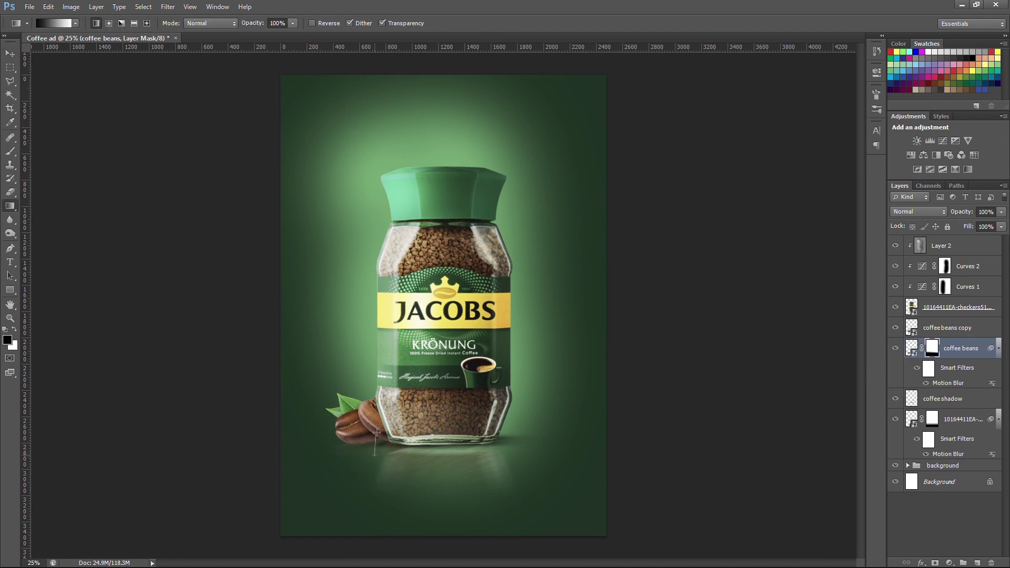
pyautogui.moveTo(373, 463); pyautogui.dragTo(405, 460)
pyautogui.moveTo(375, 432); pyautogui.dragTo(369, 451)
# Move both bean layers together slightly left and down.
pyautogui.scroll(1, 458, 425)
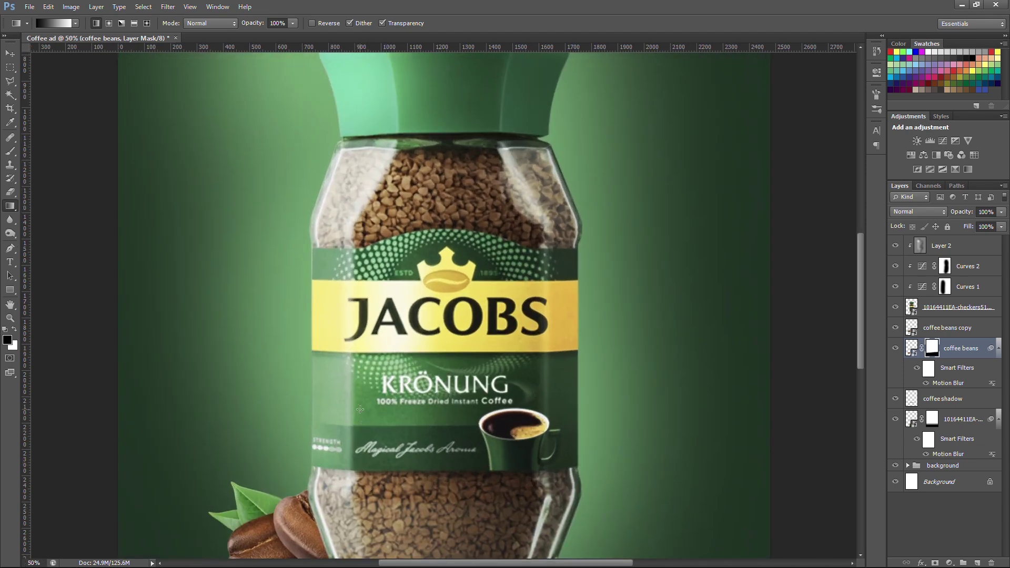
pyautogui.keyDown('ctrl'); pyautogui.click(947, 327); pyautogui.keyUp('ctrl')
pyautogui.press('v')
pyautogui.moveTo(314, 435); pyautogui.dragTo(294, 428)
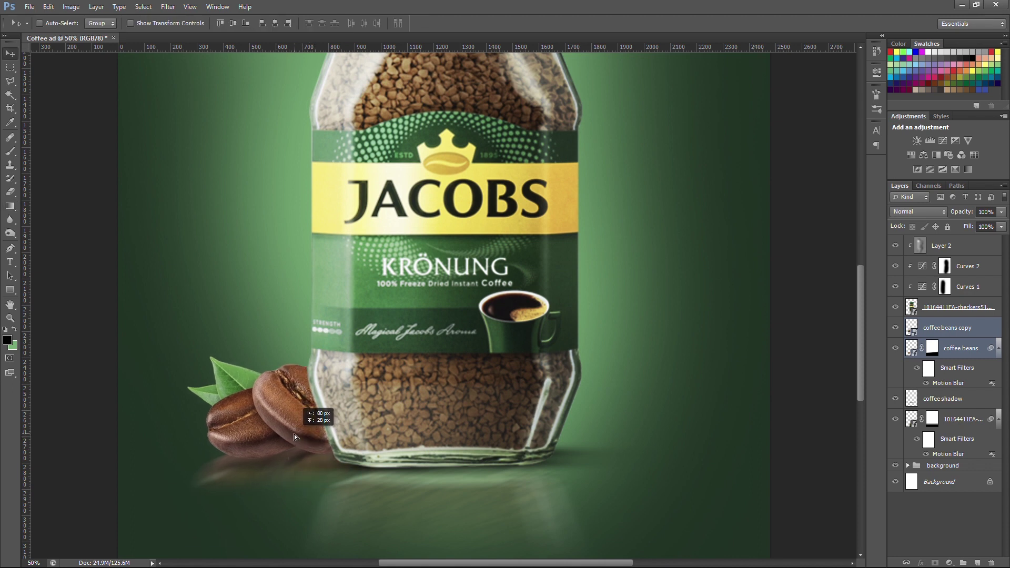
# Set the reflected beans to 70% opacity and redraw their mask gradient.
pyautogui.scroll(-1, 580, 440)
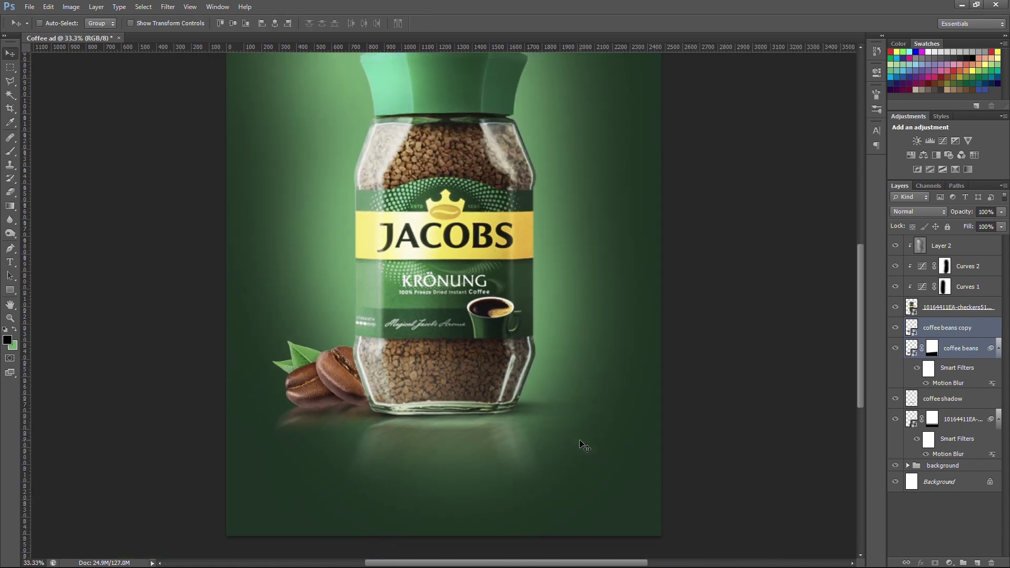
pyautogui.click(972, 355)
pyautogui.moveTo(971, 211); pyautogui.dragTo(955, 212)
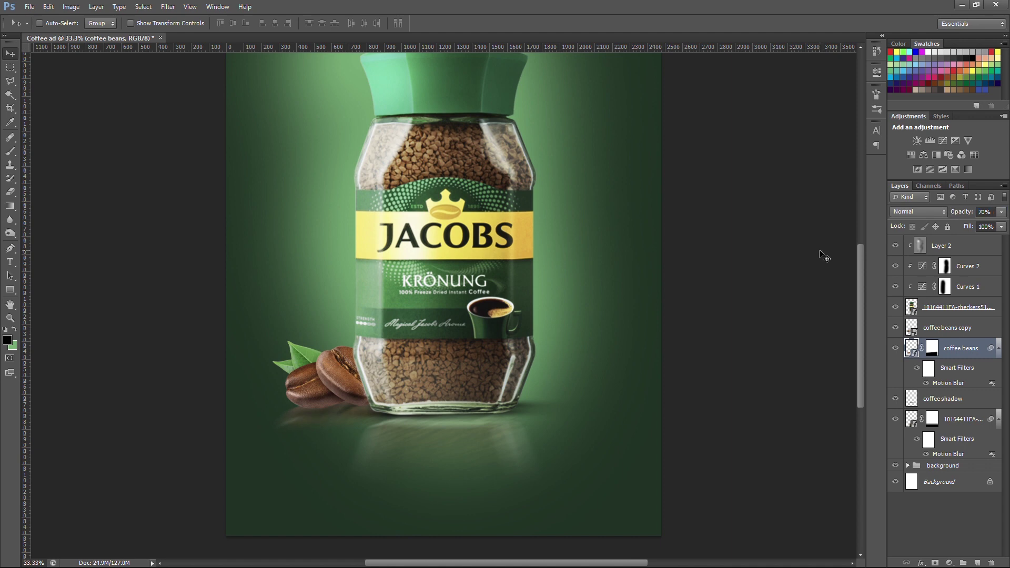
pyautogui.click(934, 355)
pyautogui.press('g')
pyautogui.moveTo(346, 390)
pyautogui.mouseDown()
pyautogui.moveTo(341, 424)
pyautogui.moveTo(336, 408)
pyautogui.mouseUp()
pyautogui.press('v')
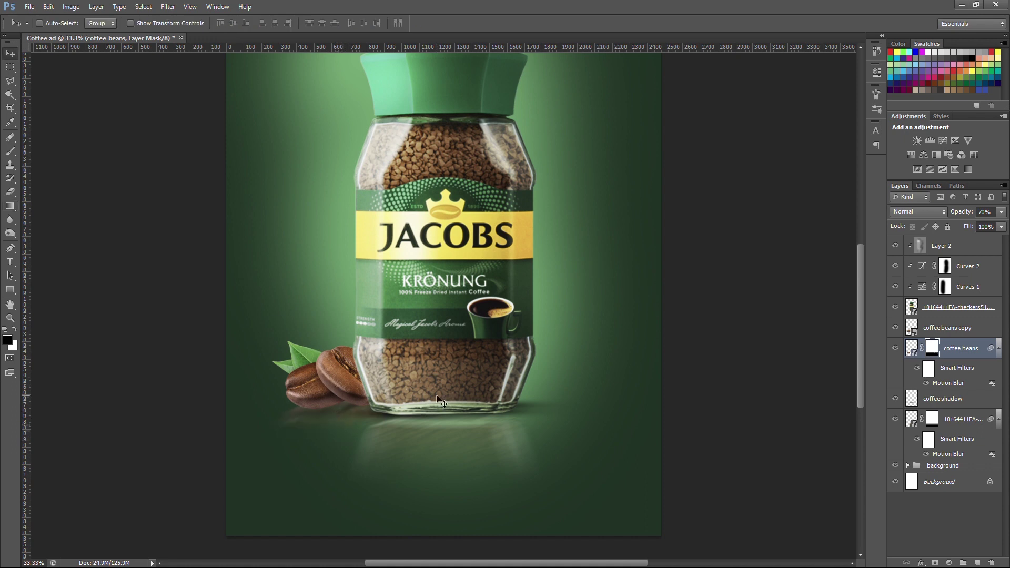
pyautogui.hotkey('ctrl', '-')
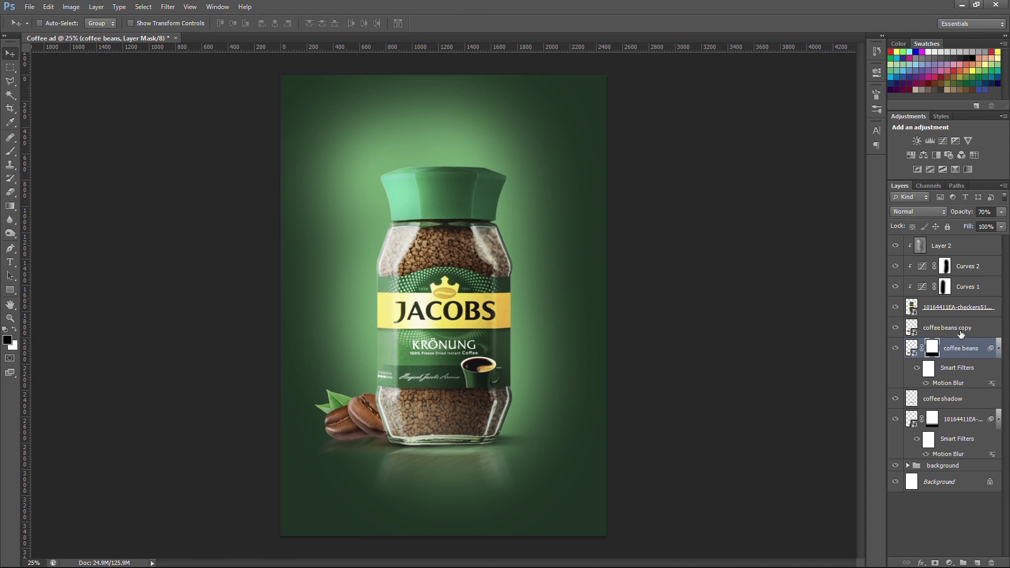
pyautogui.click(958, 330)
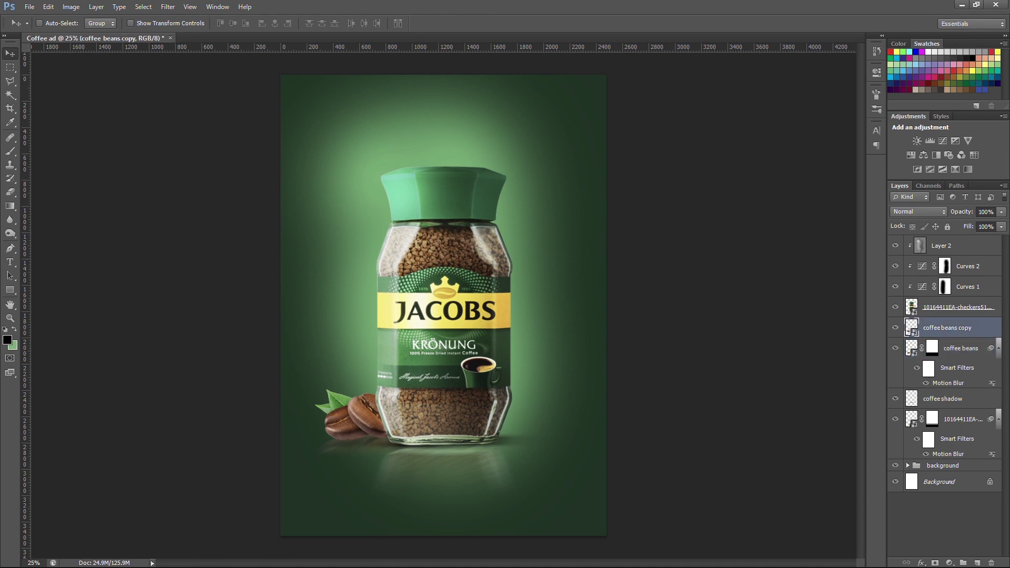
# Add a new layer named 'bean shadow' below the coffee beans copy.
pyautogui.click(977, 562)
pyautogui.doubleClick(933, 330)
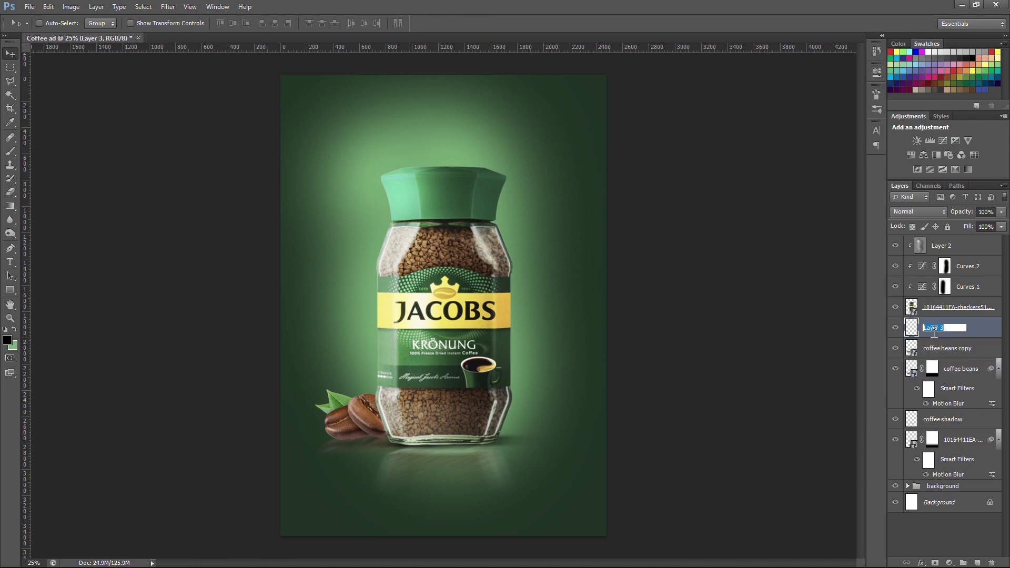
pyautogui.write('bean shadow')
pyautogui.press('Return')
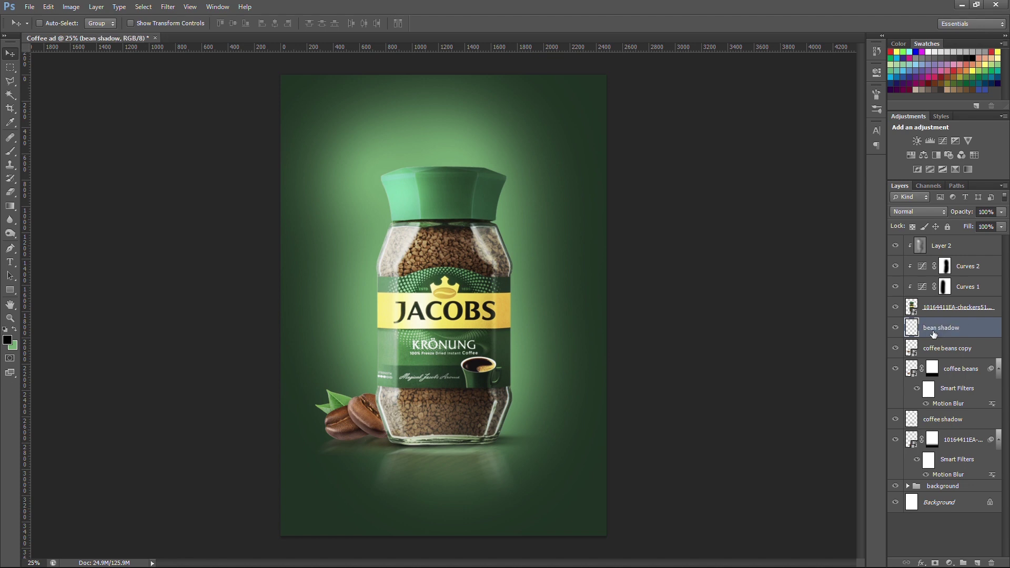
pyautogui.hotkey('ctrl', '[')
# Set up a black brush with 180° angle and 10% roundness, adjusting its size.
pyautogui.press('b')
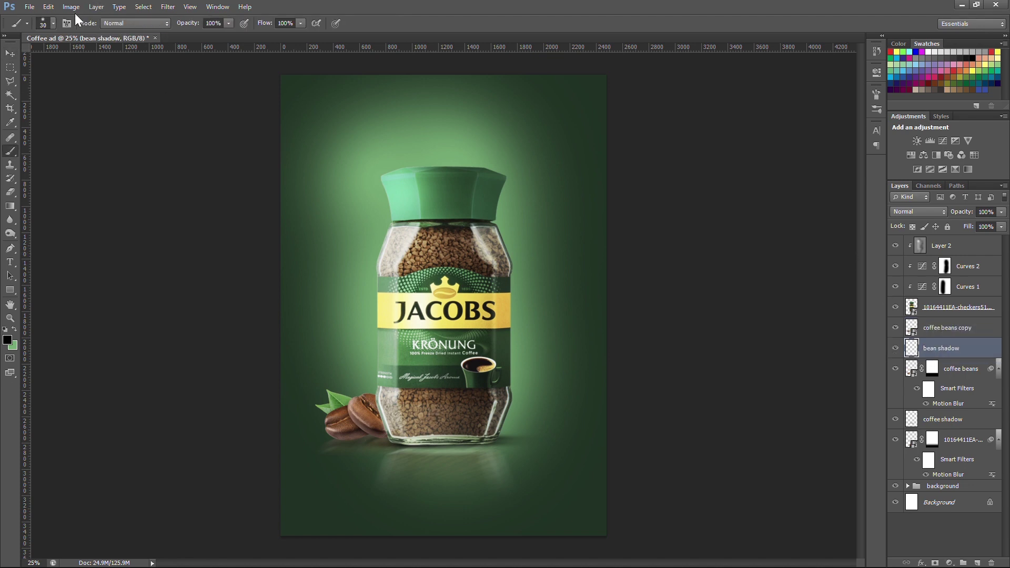
pyautogui.click(67, 24)
pyautogui.click(789, 225)
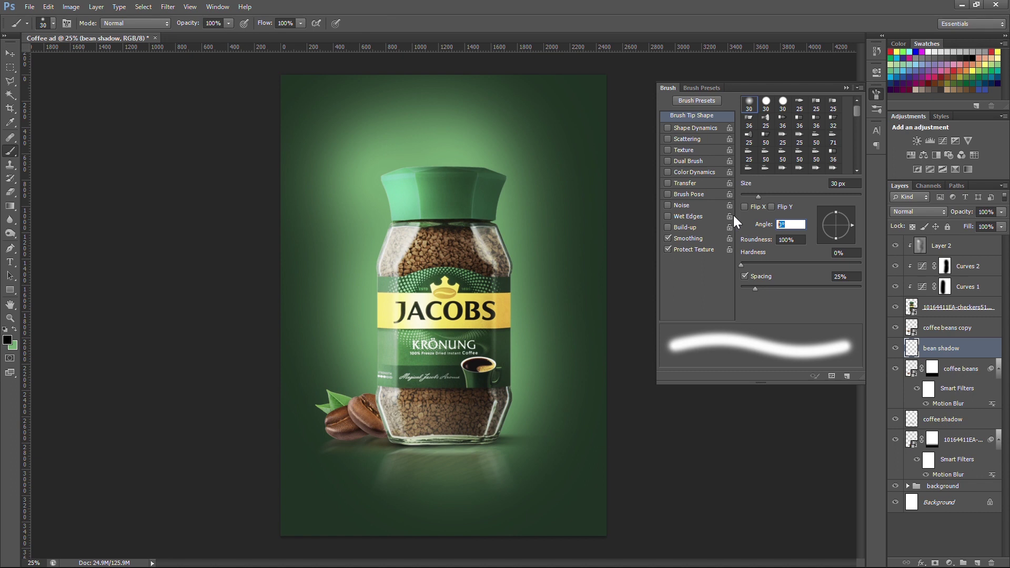
pyautogui.write('1')
pyautogui.write('80')
pyautogui.press('Tab')
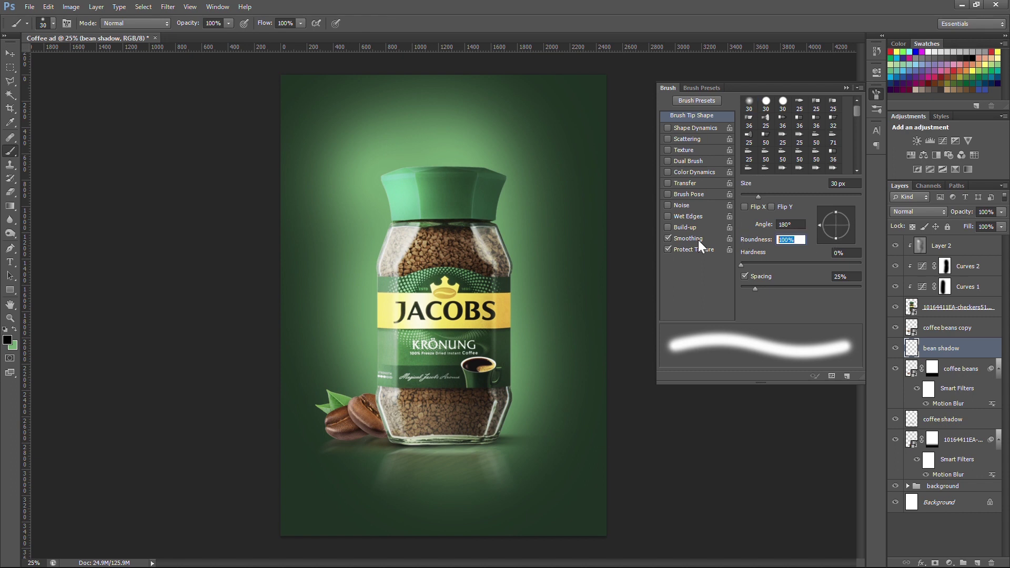
pyautogui.write('10')
pyautogui.press('Return')
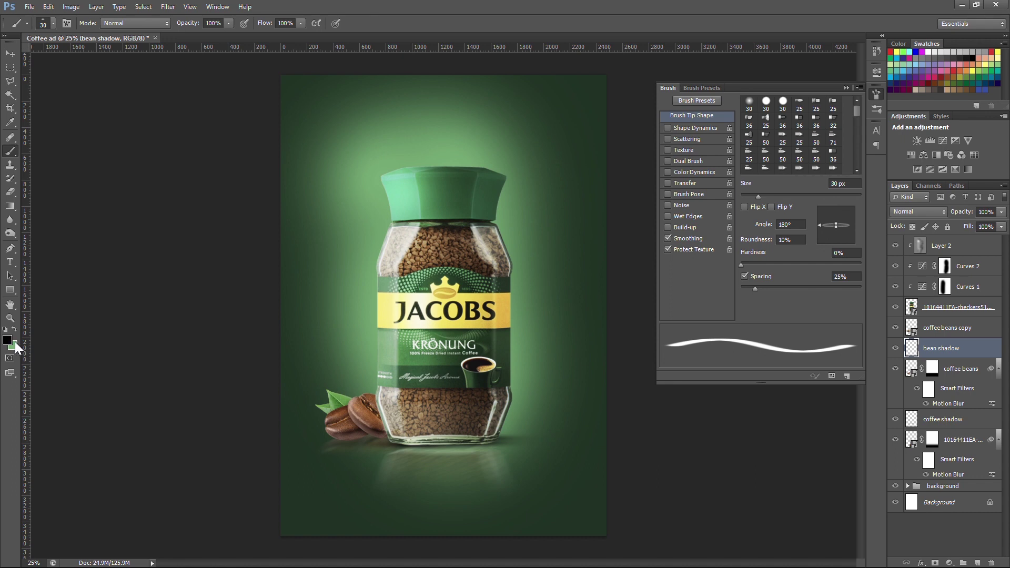
pyautogui.click(7, 340)
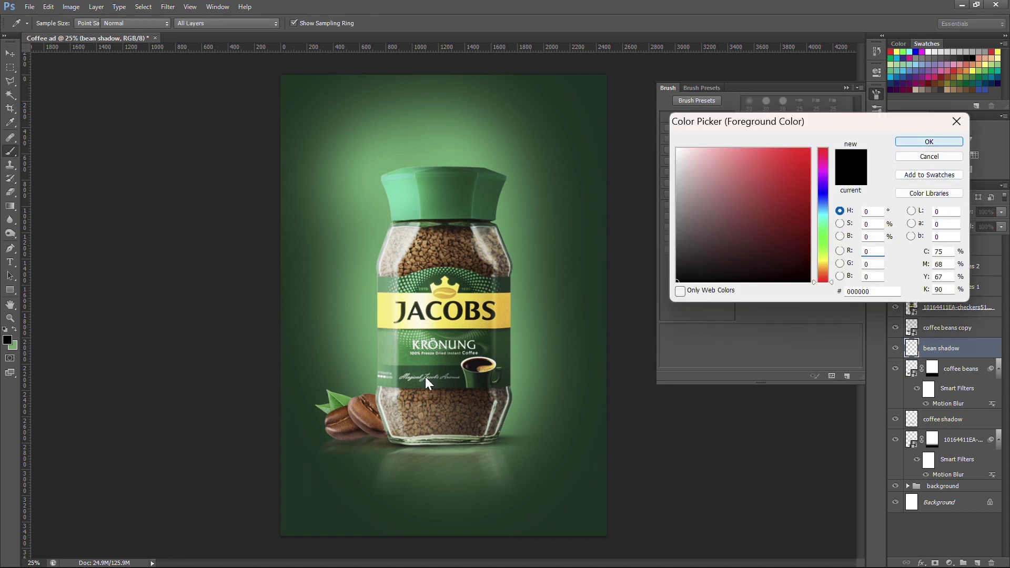
pyautogui.press('Return')
pyautogui.press(']')
pyautogui.press(']')
pyautogui.press(']')
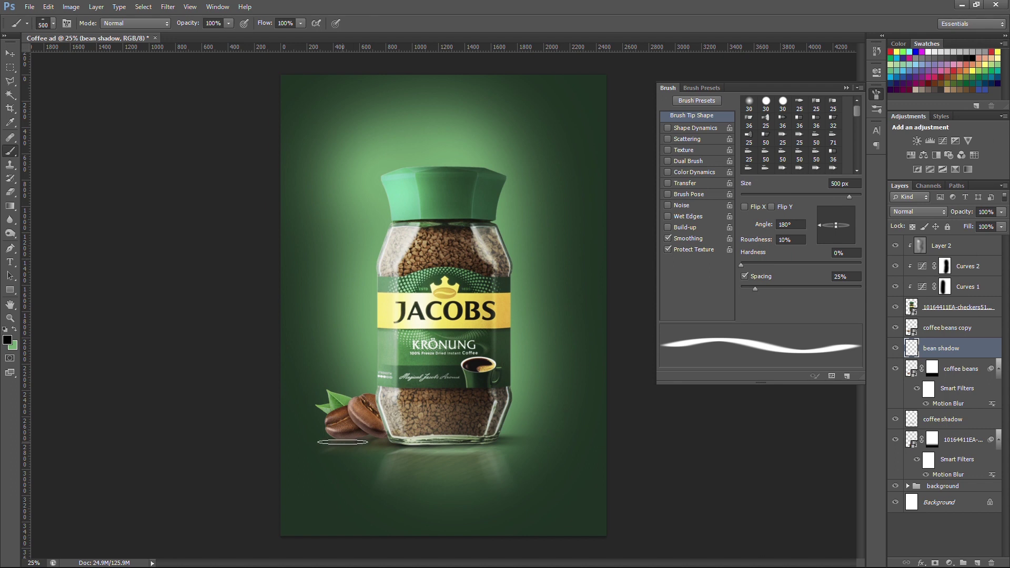
pyautogui.press('[')
# Set the bean shadow to 79% opacity and stretch it wider to the left.
pyautogui.moveTo(967, 214); pyautogui.dragTo(955, 213)
pyautogui.press('Return')
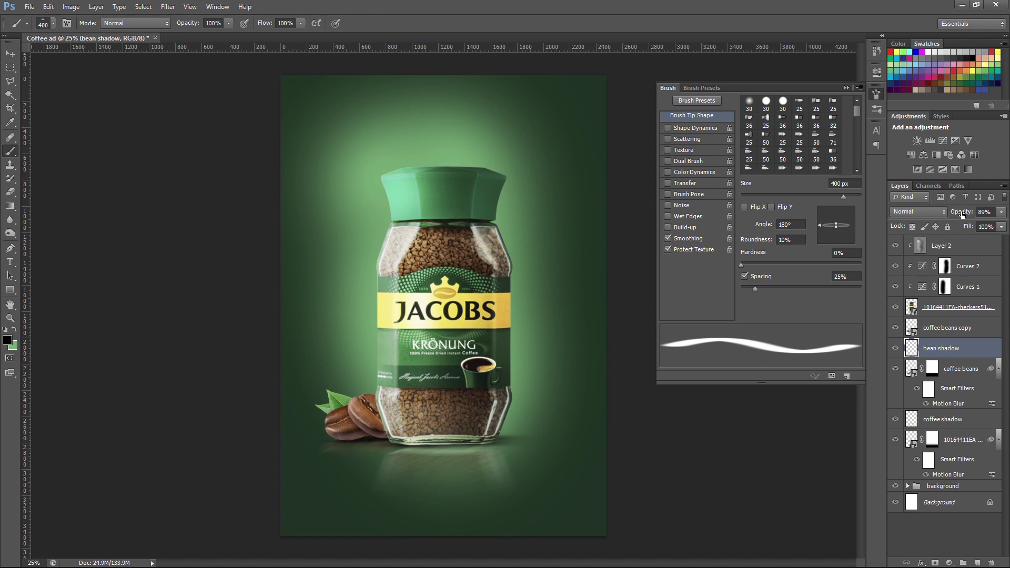
pyautogui.moveTo(962, 212); pyautogui.dragTo(965, 213)
pyautogui.press('Return')
pyautogui.hotkey('ctrl', 't')
pyautogui.moveTo(305, 438); pyautogui.dragTo(293, 438)
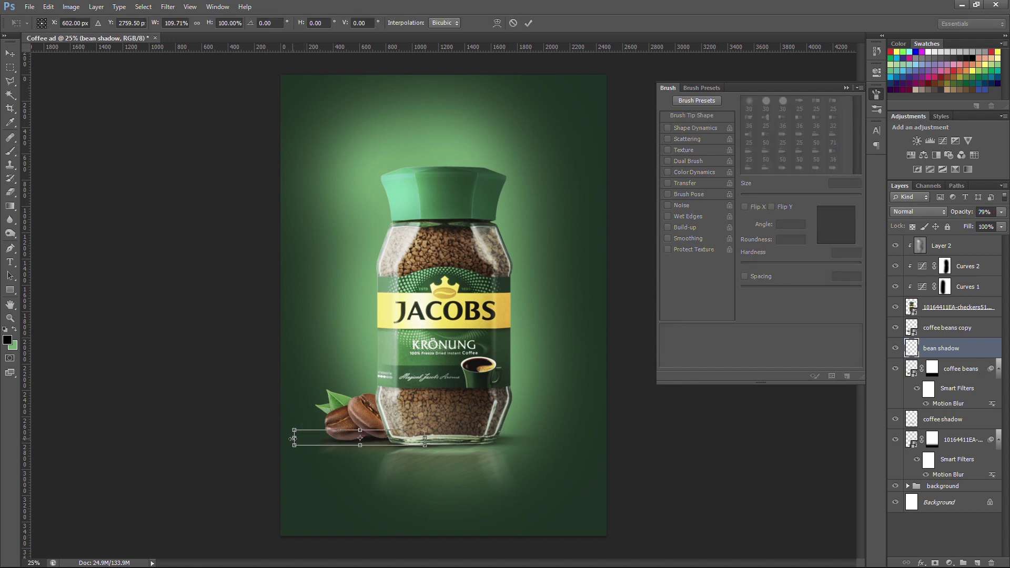
pyautogui.press('Return')
pyautogui.press('v')
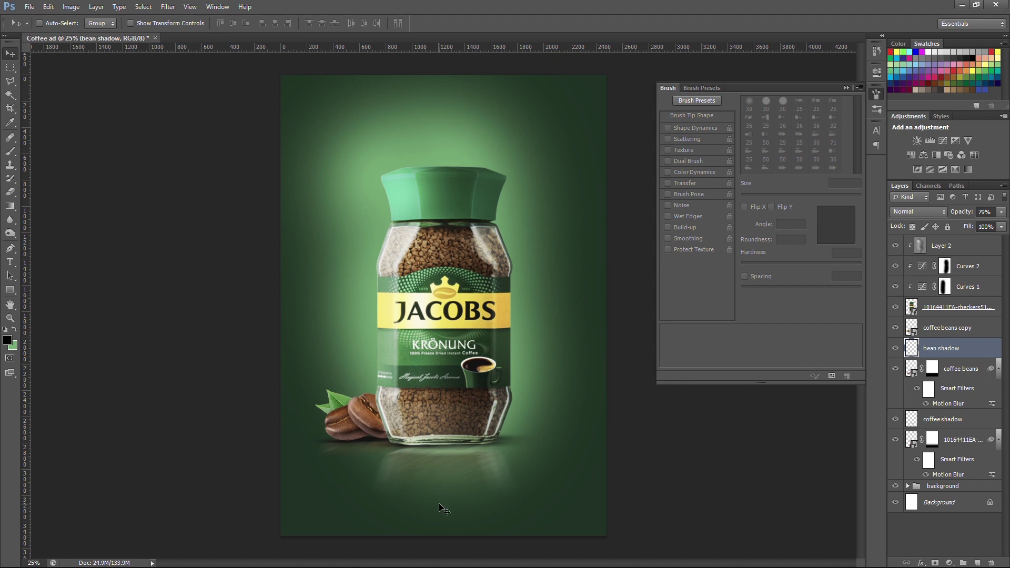
# Add a layer named 'shadow' above coffee beans copy and clip it to it.
pyautogui.click(977, 562)
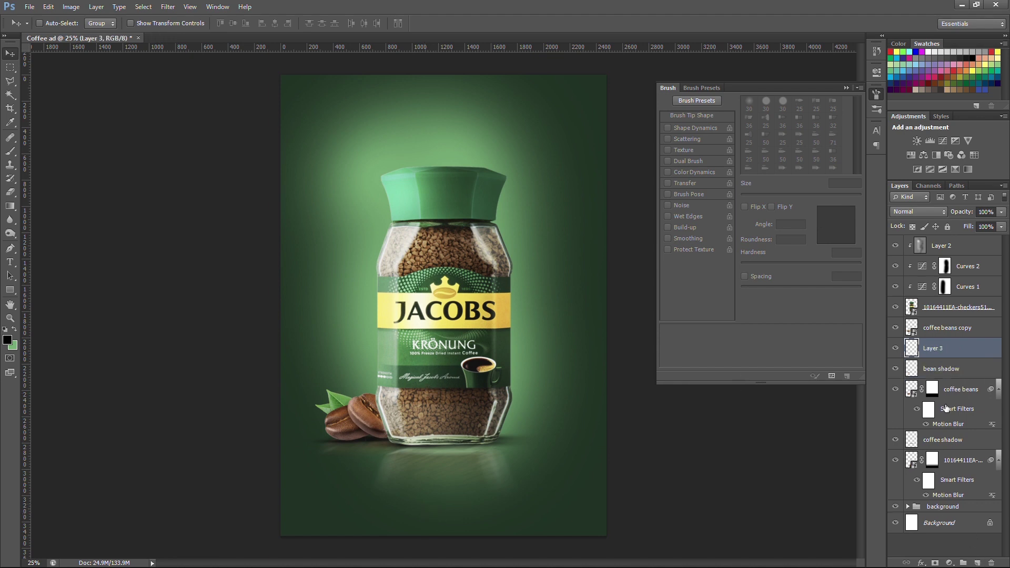
pyautogui.doubleClick(935, 349)
pyautogui.write('shadow')
pyautogui.press('Return')
pyautogui.moveTo(962, 356)
pyautogui.mouseDown()
pyautogui.moveTo(931, 398)
pyautogui.moveTo(951, 427)
pyautogui.moveTo(976, 301)
pyautogui.mouseUp()
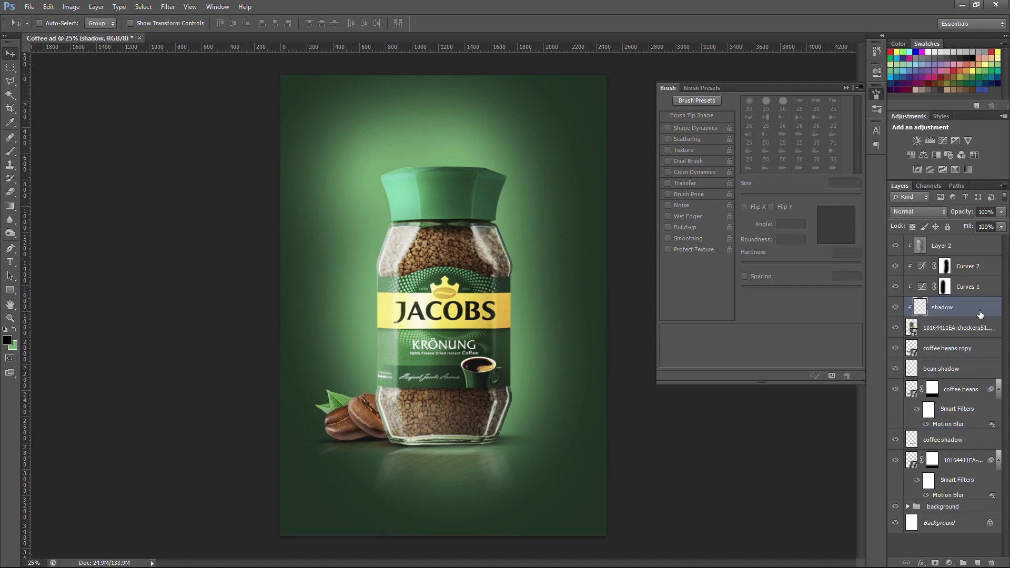
pyautogui.hotkey('ctrl', 'z')
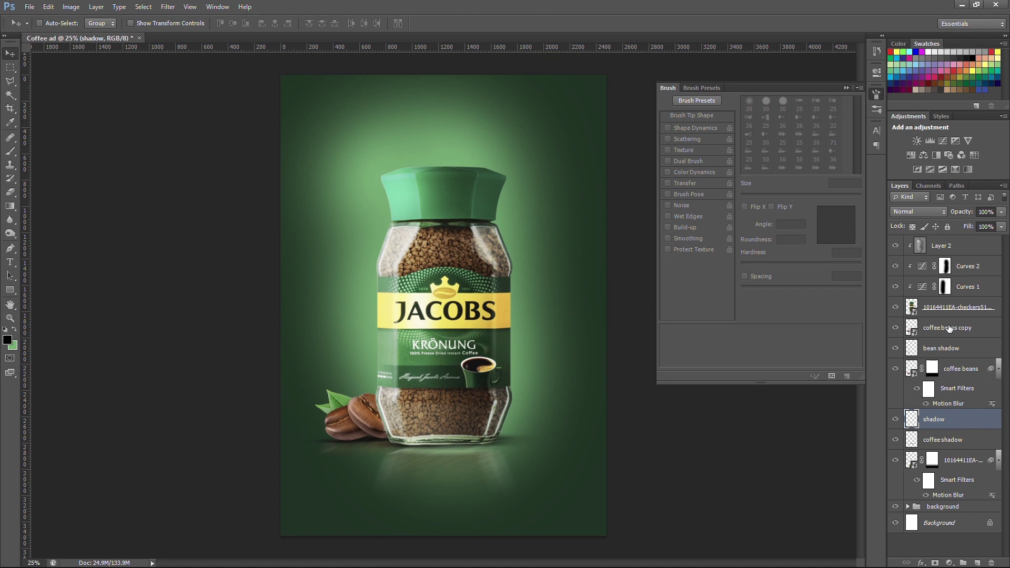
pyautogui.moveTo(942, 420); pyautogui.dragTo(961, 329)
pyautogui.rightClick(960, 338)
pyautogui.click(827, 263)
# Paint a soft round-brush shadow where the beans meet the jar, at 87% opacity.
pyautogui.press('b')
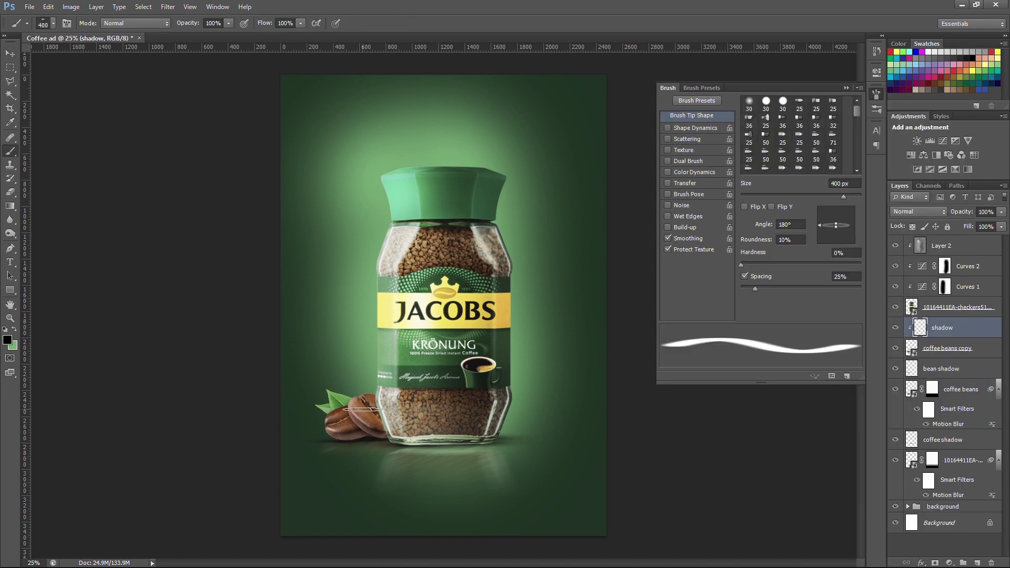
pyautogui.rightClick(363, 409)
pyautogui.click(388, 419)
pyautogui.press('Return')
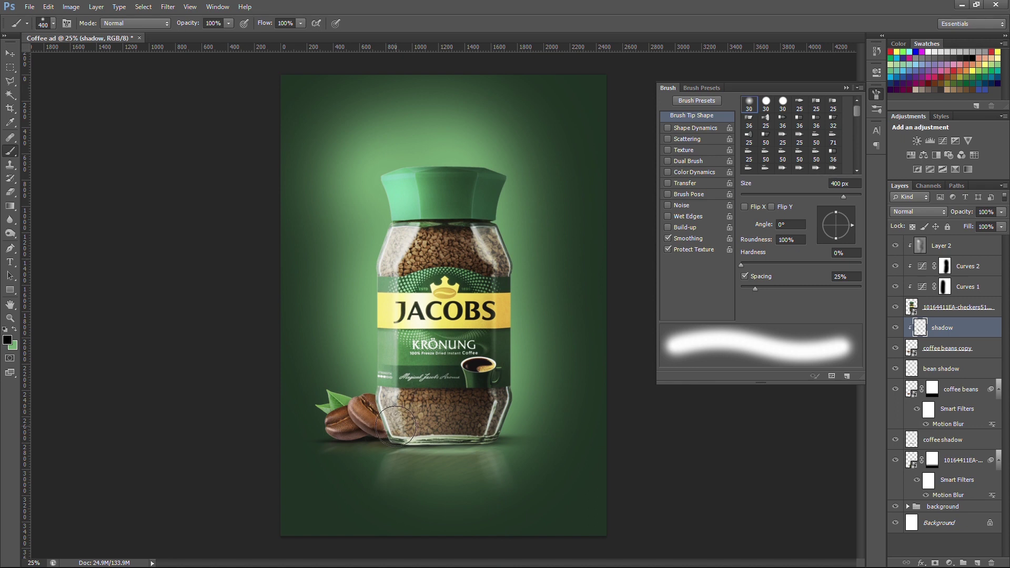
pyautogui.moveTo(395, 421); pyautogui.dragTo(450, 437)
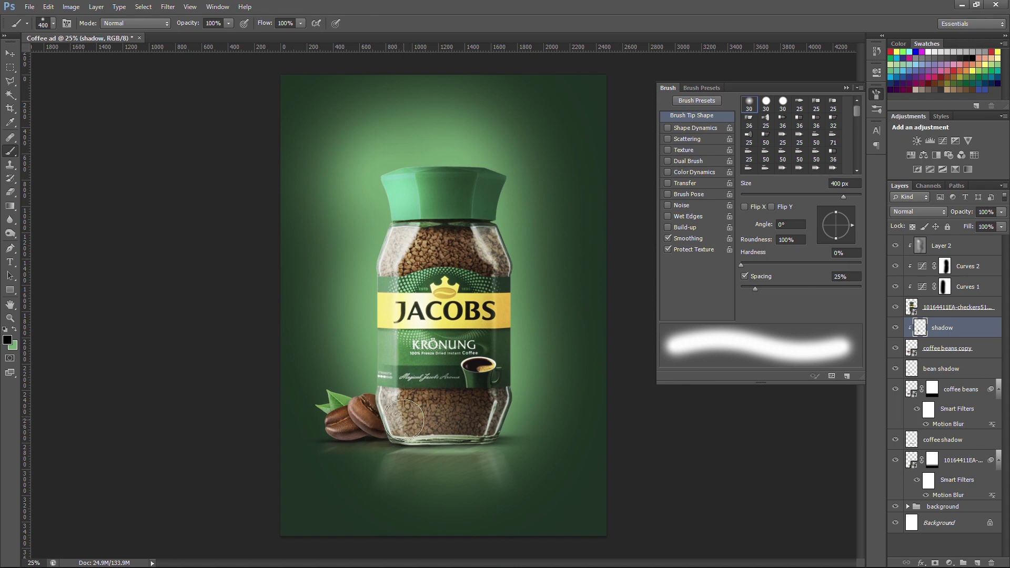
pyautogui.moveTo(964, 215); pyautogui.dragTo(956, 217)
pyautogui.press('v')
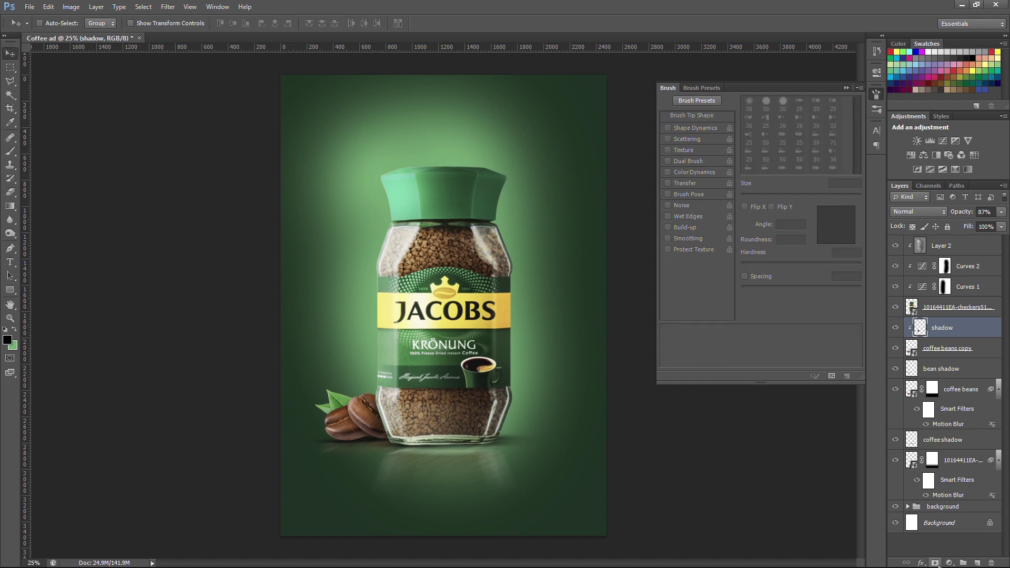
# Add a Curves adjustment clipped to the layer below with a slight curve tweak.
pyautogui.click(949, 563)
pyautogui.click(826, 298)
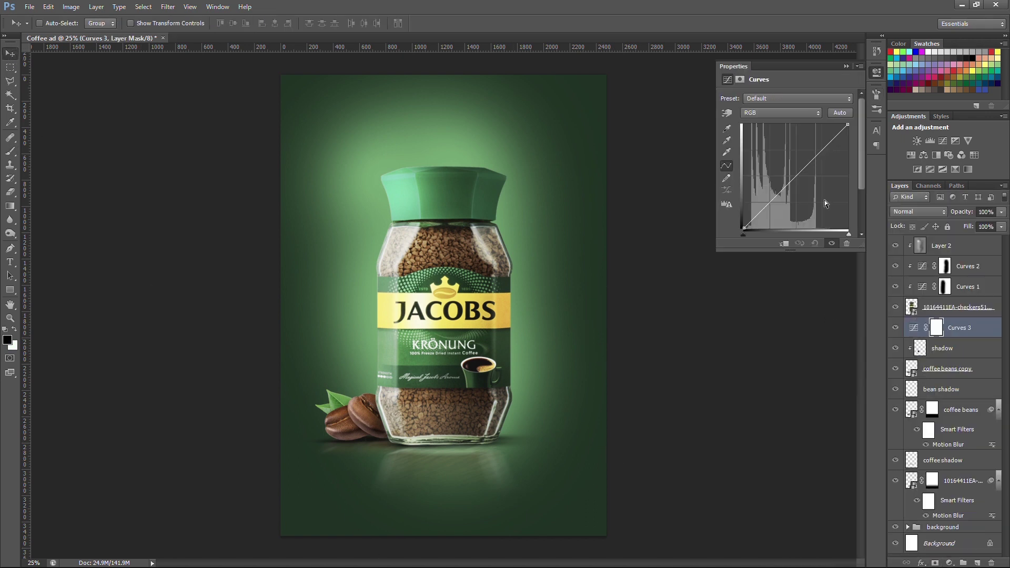
pyautogui.hotkey('ctrl', 'alt', 'g')
pyautogui.moveTo(796, 176); pyautogui.dragTo(785, 175)
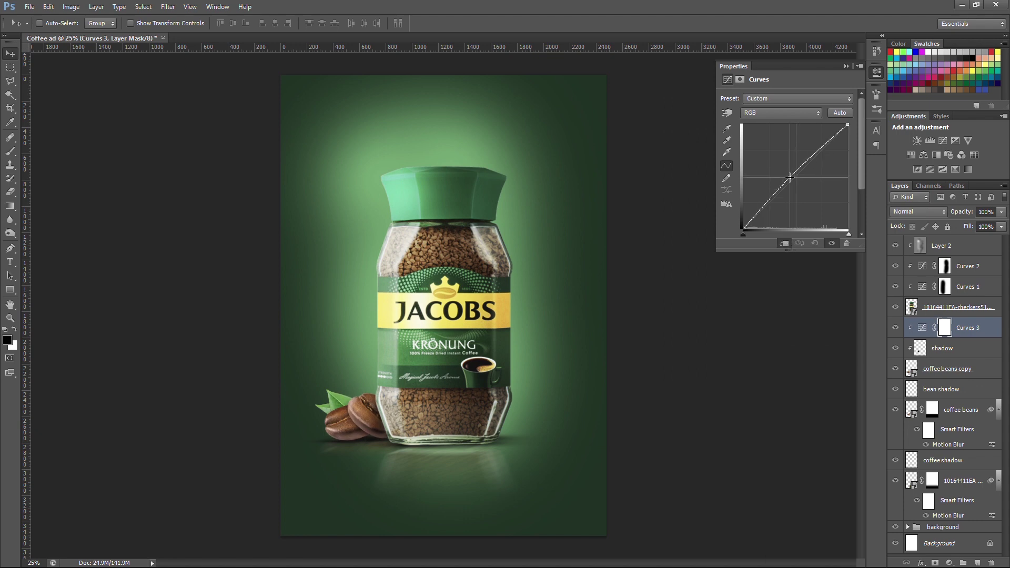
pyautogui.click(846, 66)
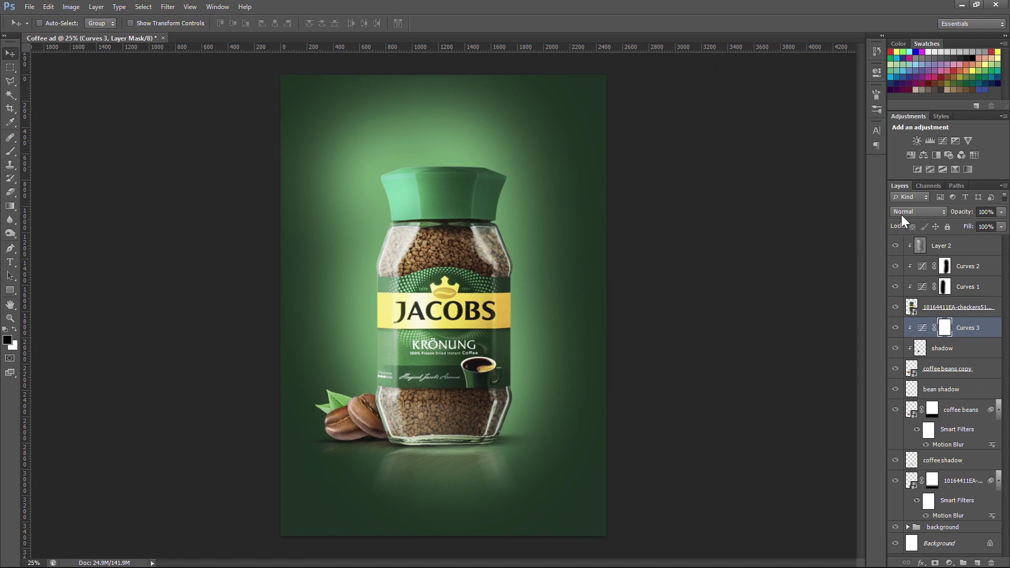
# Paint black on the Curves mask over the beans beside the jar's base.
pyautogui.press('b')
pyautogui.moveTo(332, 394); pyautogui.dragTo(369, 420)
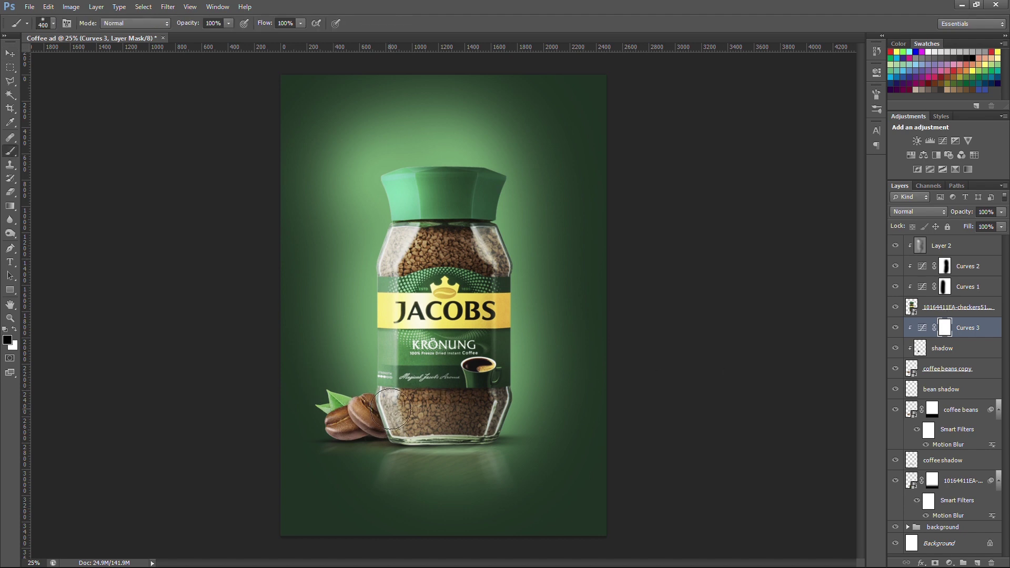
pyautogui.moveTo(295, 462); pyautogui.dragTo(340, 439)
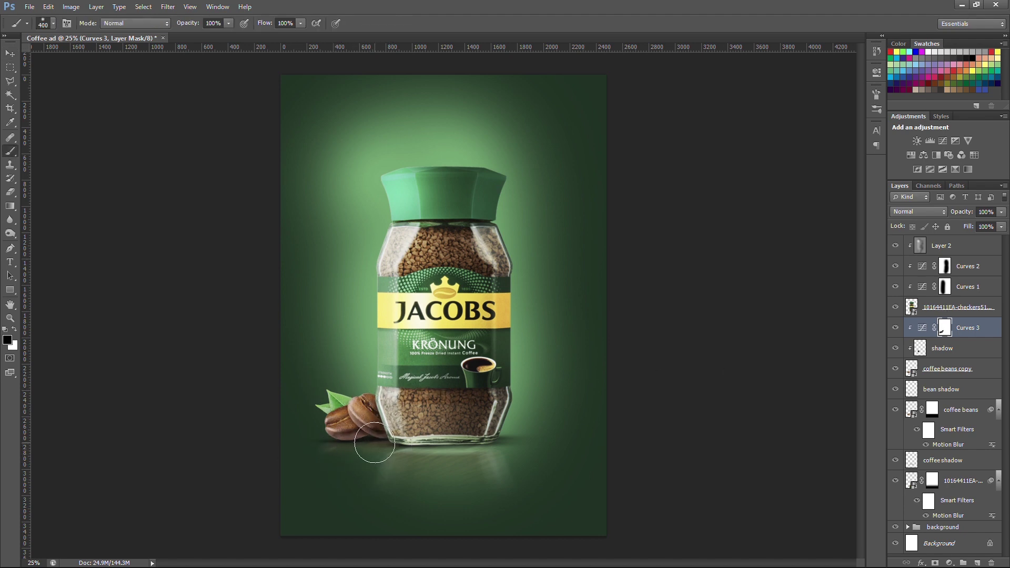
pyautogui.press('v')
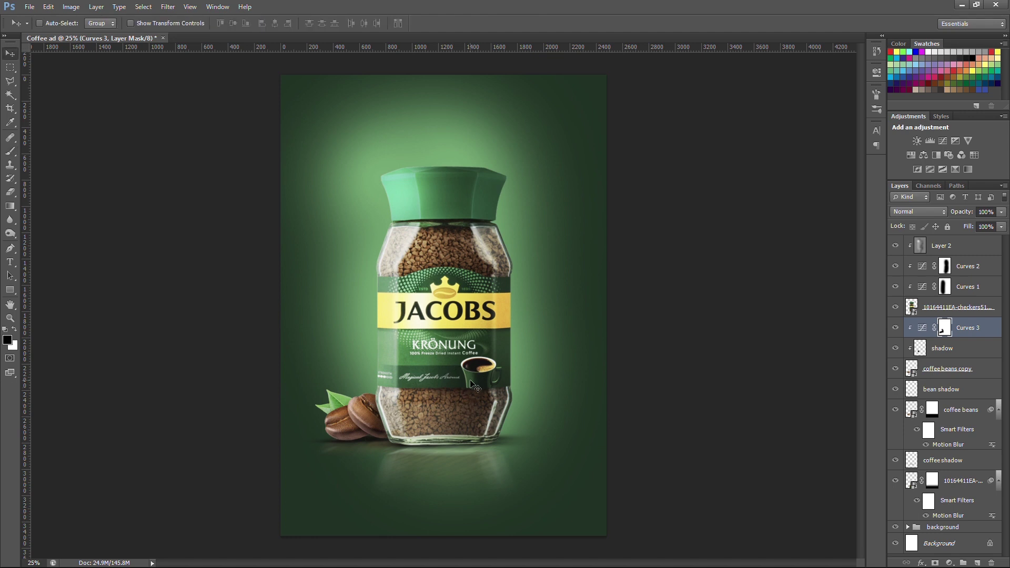
# Place the puodelis_v.1.2 cup image into the poster, scaled down.
pyautogui.click(29, 7)
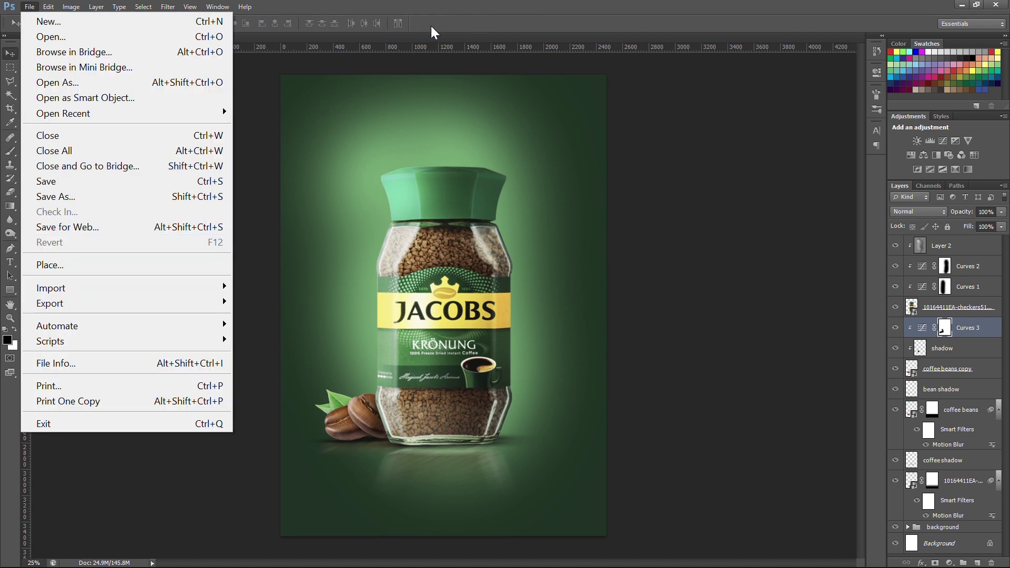
pyautogui.click(399, 310)
pyautogui.click(30, 7)
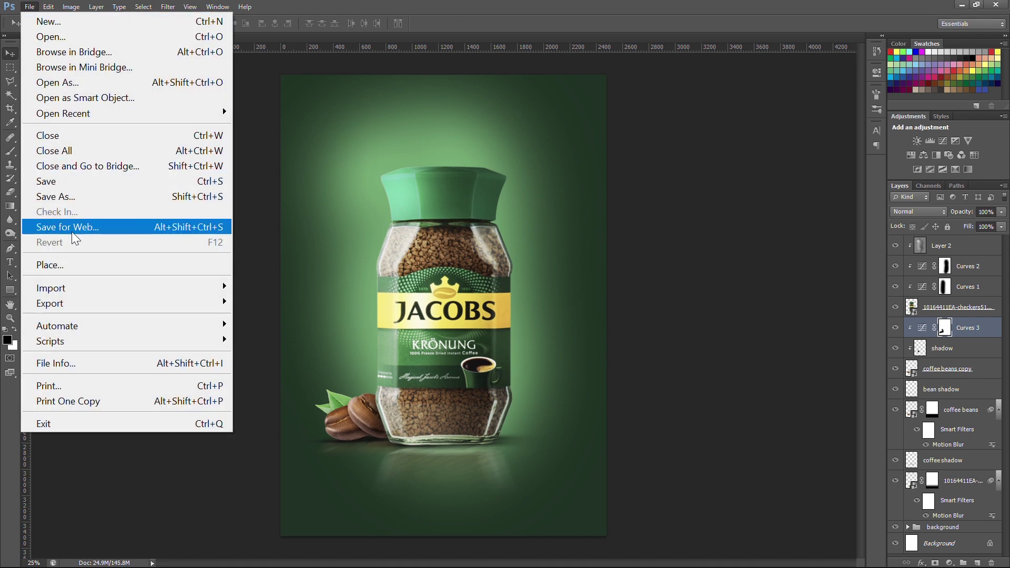
pyautogui.click(52, 266)
pyautogui.scroll(-3, 568, 346)
pyautogui.click(573, 334)
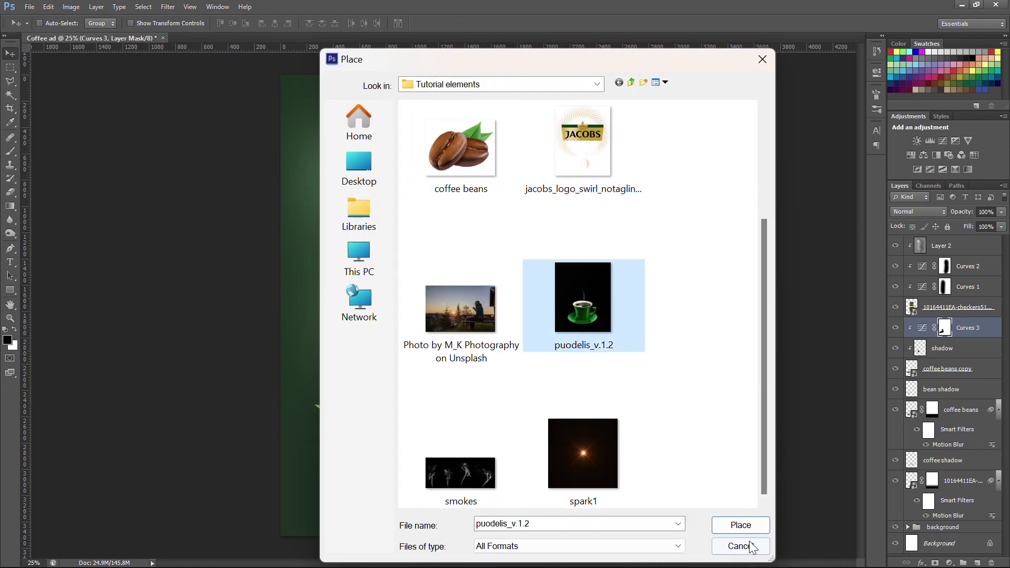
pyautogui.click(740, 525)
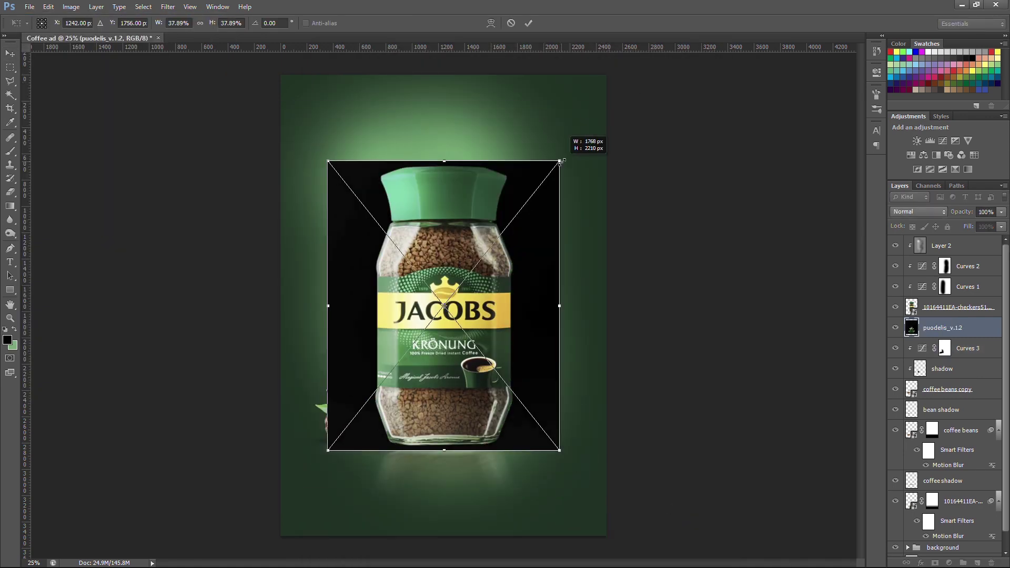
pyautogui.moveTo(607, 103); pyautogui.dragTo(590, 216)
pyautogui.press('Return')
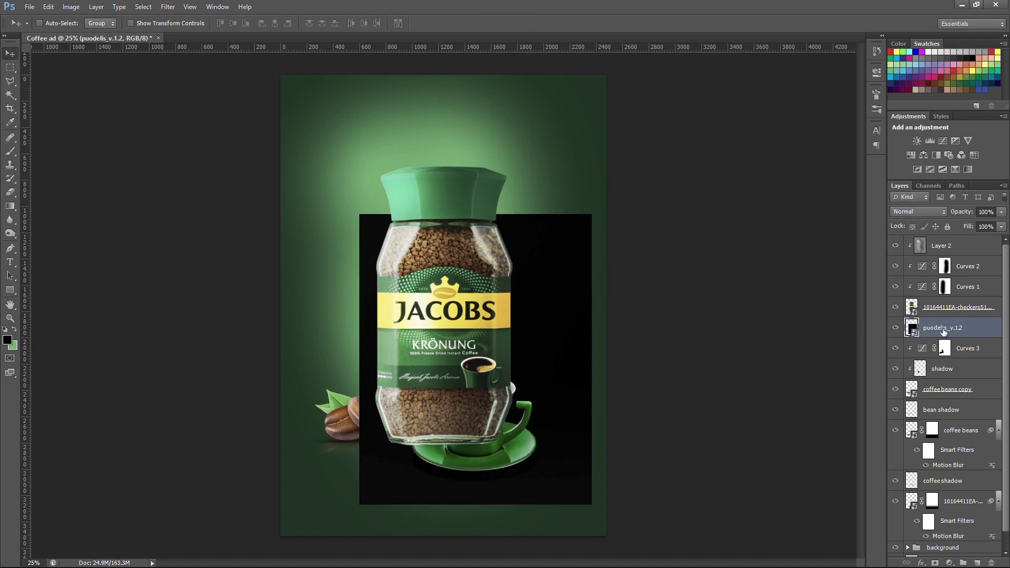
# Move the cup to the top, group jar and bean layers as 'coffee and bean', reposition the cup.
pyautogui.moveTo(943, 330); pyautogui.dragTo(944, 239)
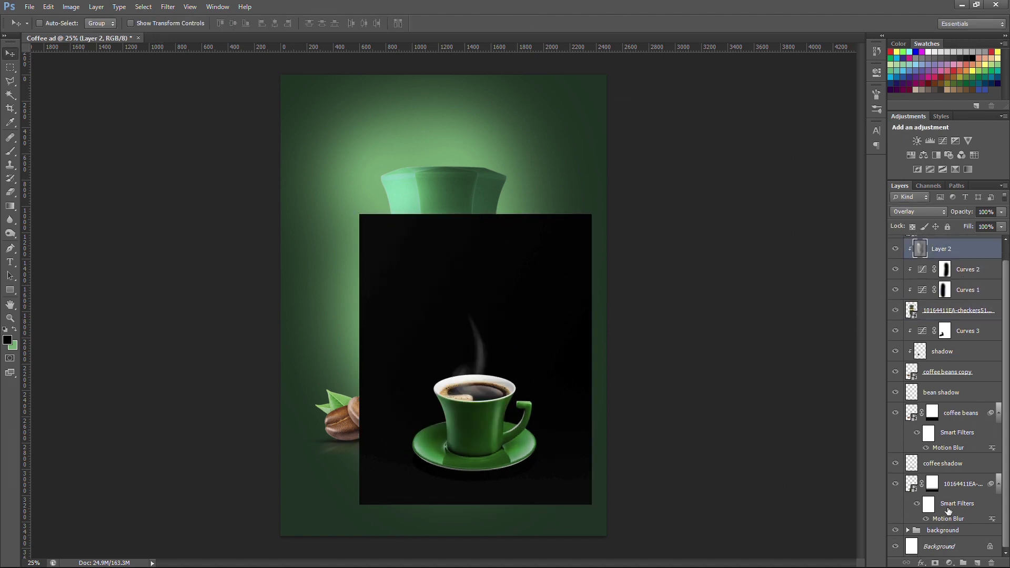
pyautogui.keyDown('shift'); pyautogui.click(961, 505); pyautogui.keyUp('shift')
pyautogui.hotkey('ctrl', 'g')
pyautogui.doubleClick(936, 262)
pyautogui.write('coffee and bean')
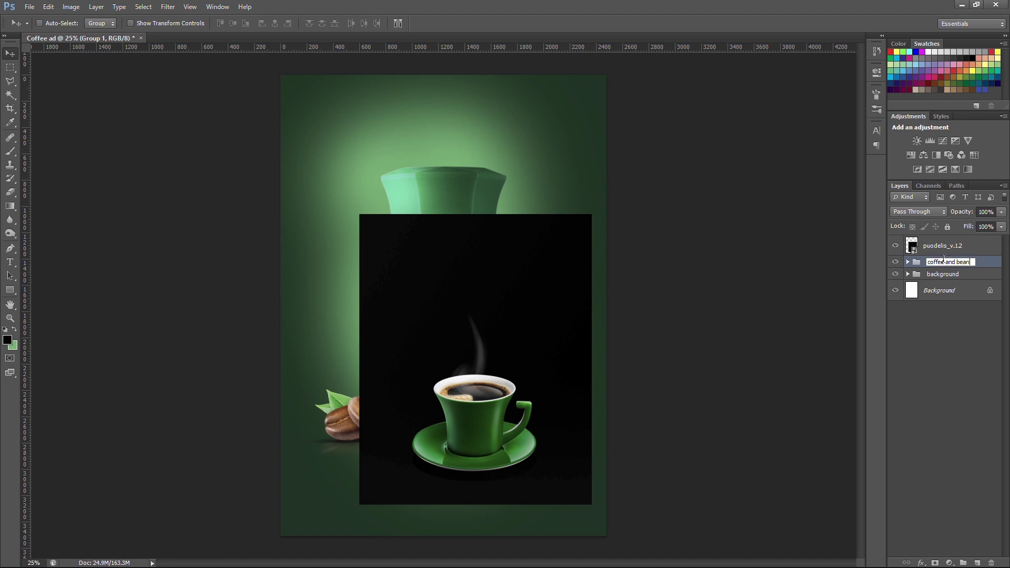
pyautogui.press('Return')
pyautogui.click(954, 247)
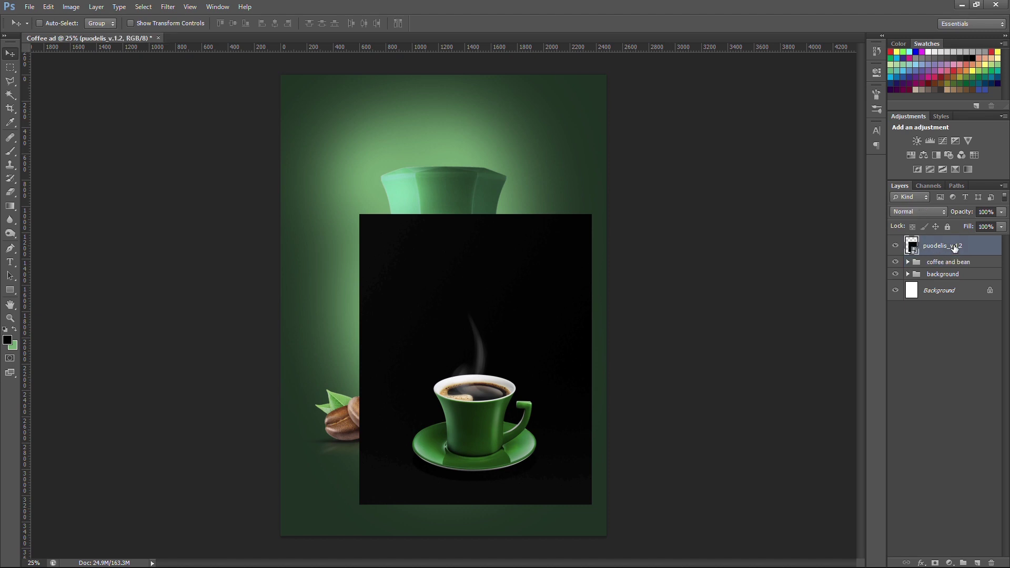
pyautogui.moveTo(522, 415); pyautogui.dragTo(513, 384)
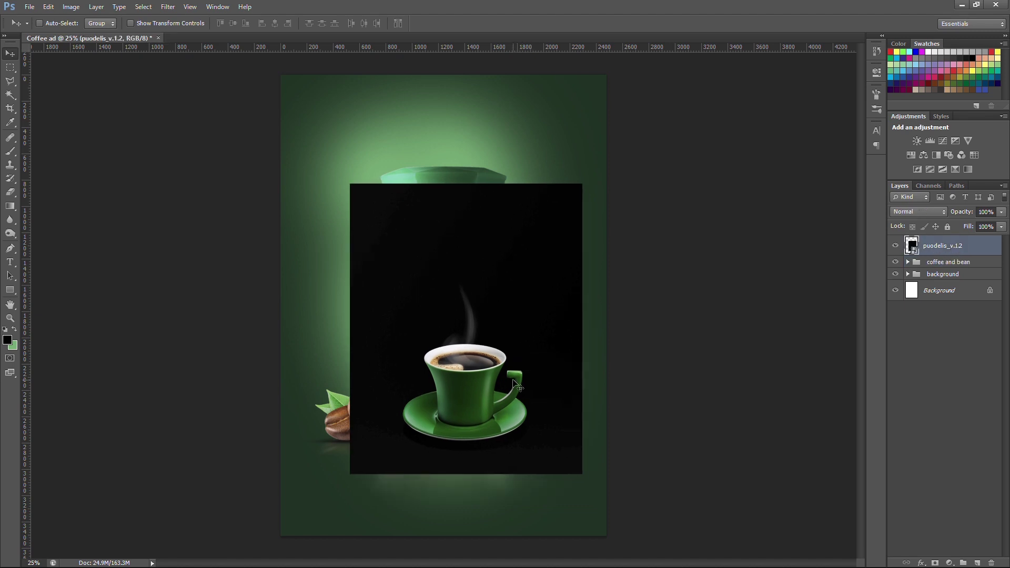
# Select the black background around the cup by colour, then zoom in.
pyautogui.click(10, 95)
pyautogui.rightClick(5, 96)
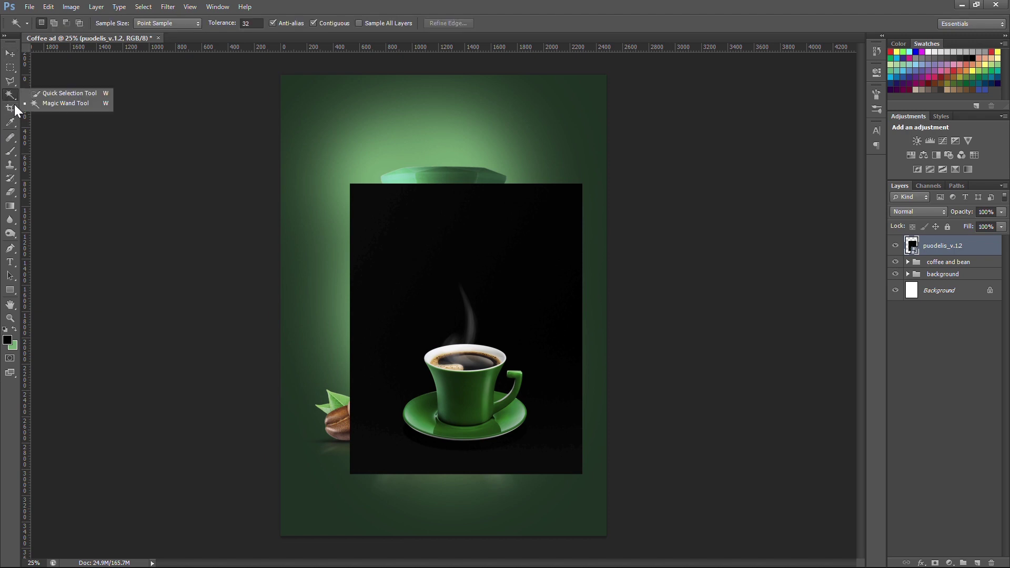
pyautogui.click(62, 104)
pyautogui.click(415, 270)
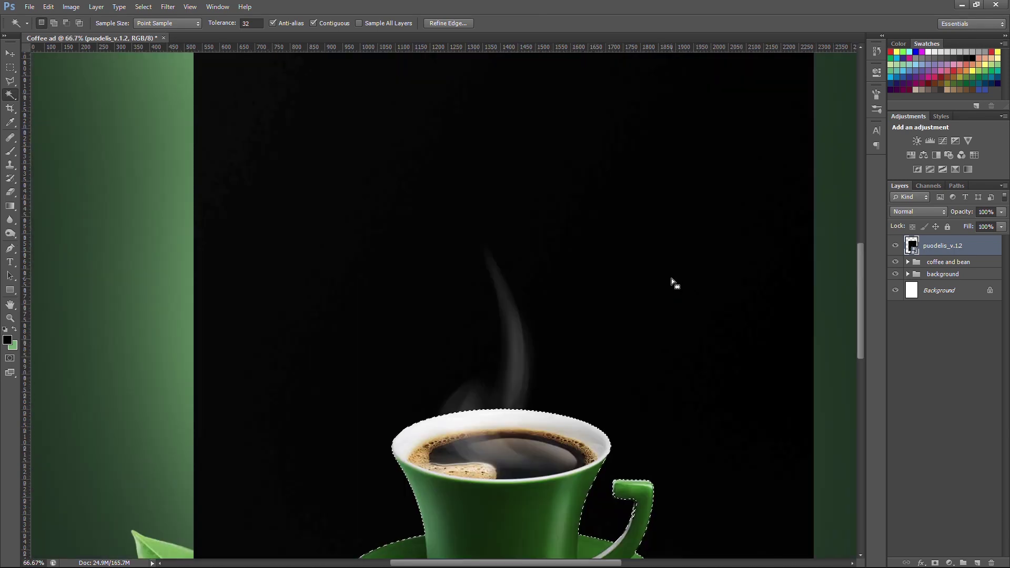
pyautogui.scroll(2, 626, 192)
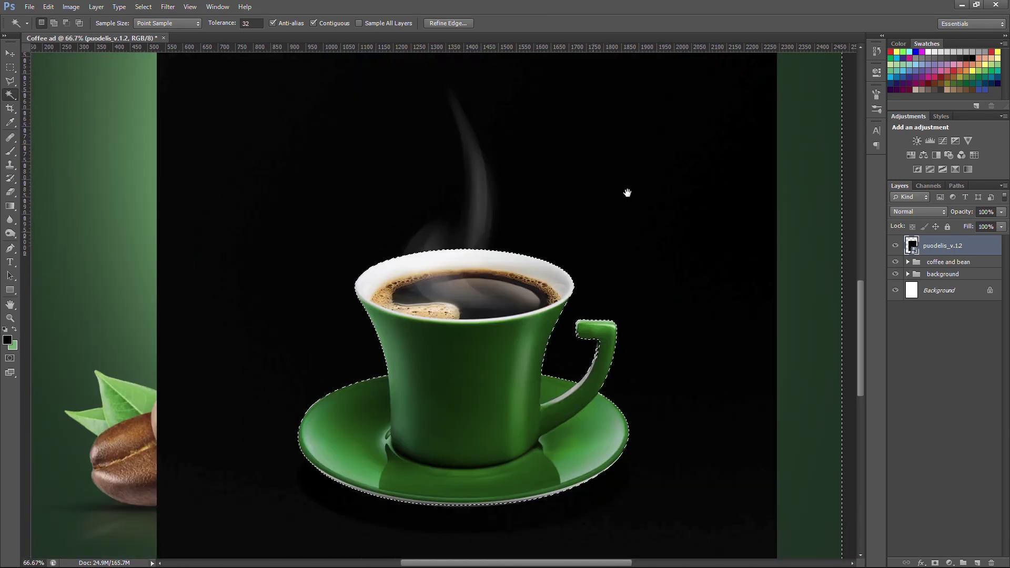
pyautogui.scroll(3, 627, 191)
pyautogui.scroll(3, 629, 194)
pyautogui.scroll(2, 546, 165)
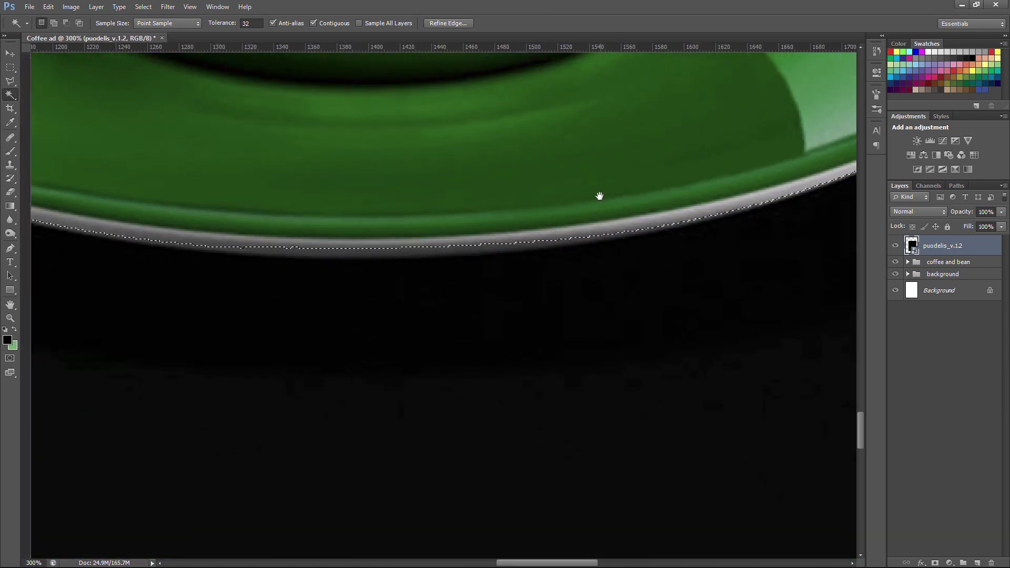
pyautogui.hscroll(-3, 597, 197)
pyautogui.scroll(3, 601, 253)
pyautogui.scroll(3, 613, 435)
pyautogui.hscroll(5, 613, 435)
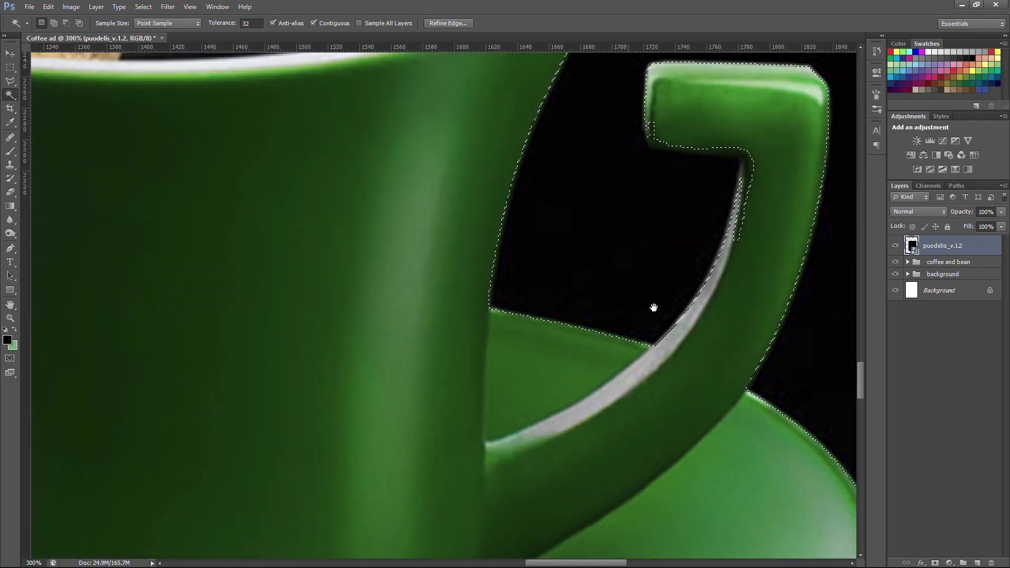
# Refine the selection with Quick Selection into a clean corner at the handle's inner notch.
pyautogui.click(10, 94)
pyautogui.click(50, 94)
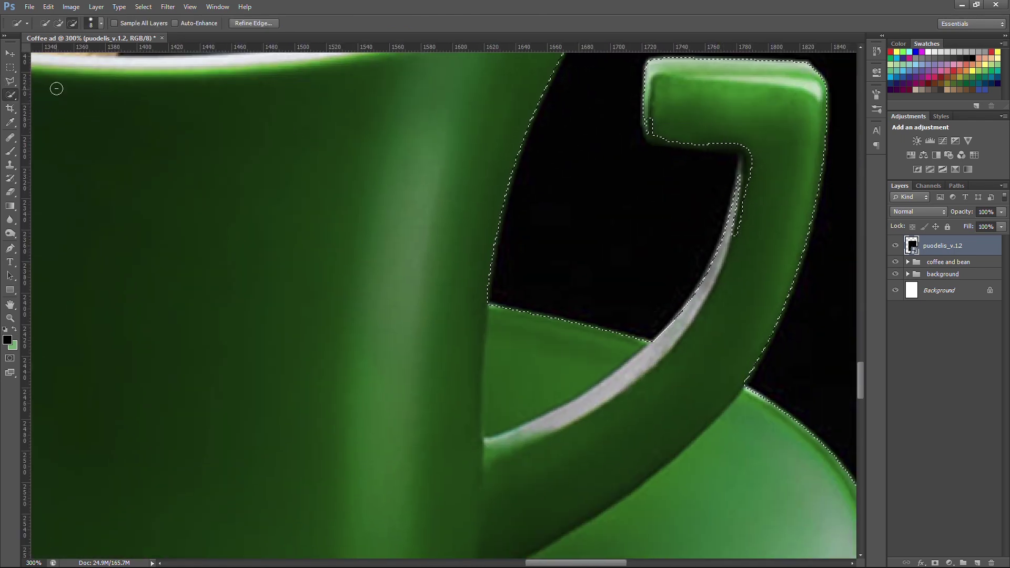
pyautogui.click(58, 22)
pyautogui.click(664, 140)
pyautogui.click(73, 23)
pyautogui.click(660, 137)
pyautogui.click(653, 131)
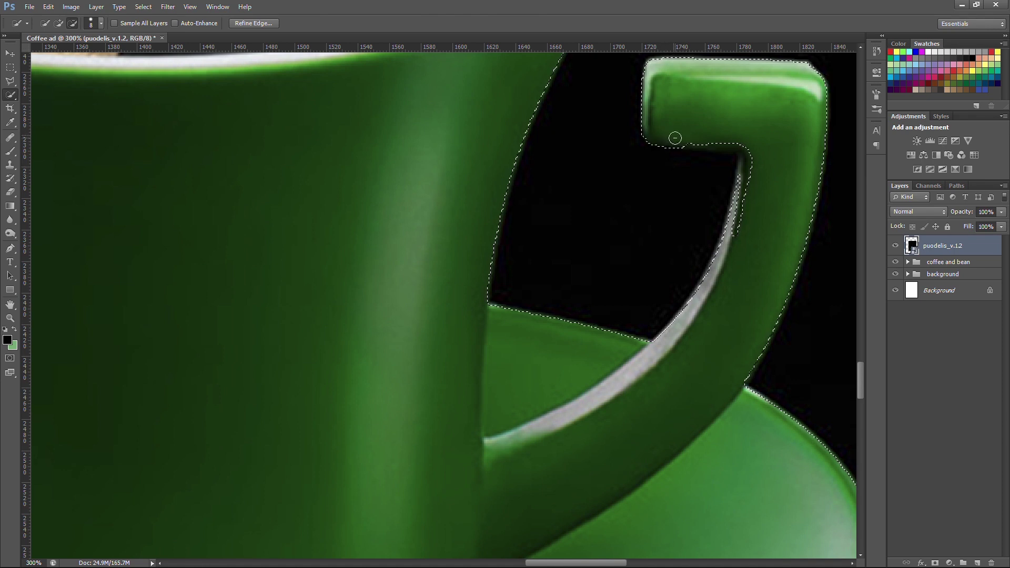
pyautogui.moveTo(681, 135)
pyautogui.mouseDown()
pyautogui.moveTo(746, 149)
pyautogui.moveTo(744, 235)
pyautogui.mouseUp()
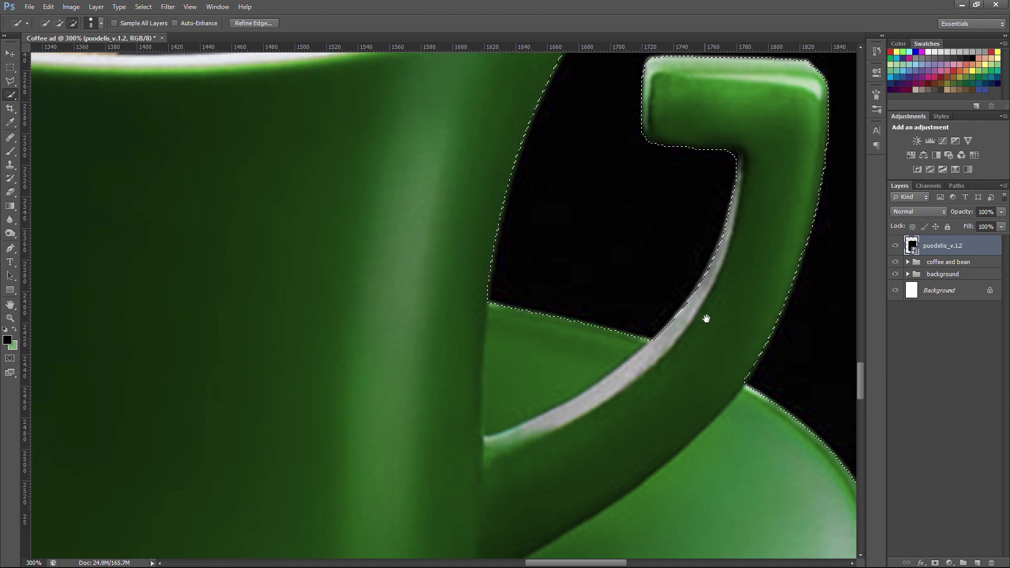
# Remove the grey saucer rim so the selection edge follows the saucer.
pyautogui.moveTo(707, 318); pyautogui.dragTo(691, 244)
pyautogui.hscroll(-3, 691, 243)
pyautogui.hotkey('ctrl', 'r')
pyautogui.moveTo(637, 283)
pyautogui.mouseDown()
pyautogui.moveTo(429, 288)
pyautogui.moveTo(505, 293)
pyautogui.moveTo(388, 275)
pyautogui.moveTo(390, 285)
pyautogui.mouseUp()
pyautogui.moveTo(561, 254); pyautogui.dragTo(232, 209)
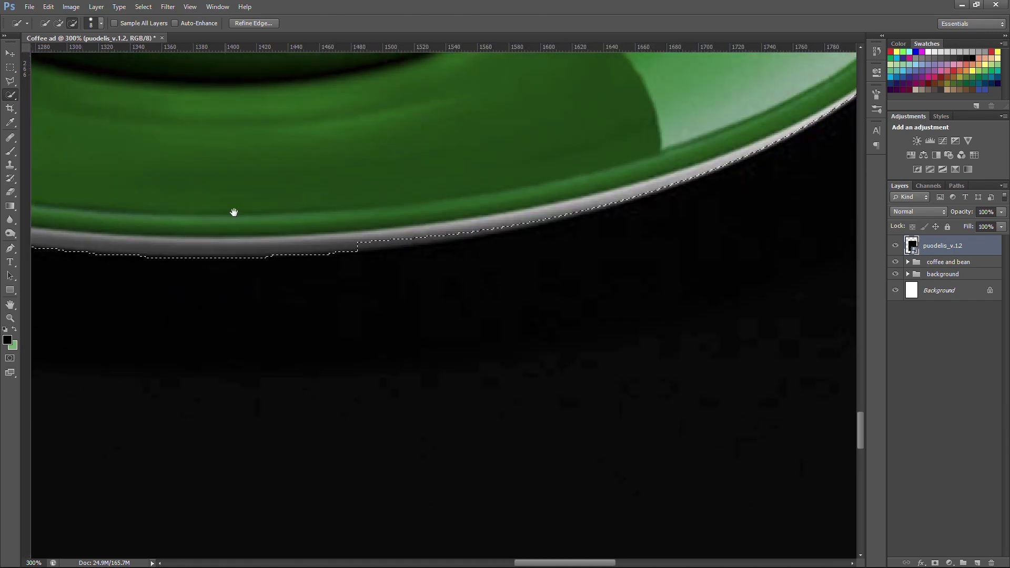
pyautogui.moveTo(455, 219); pyautogui.dragTo(559, 210)
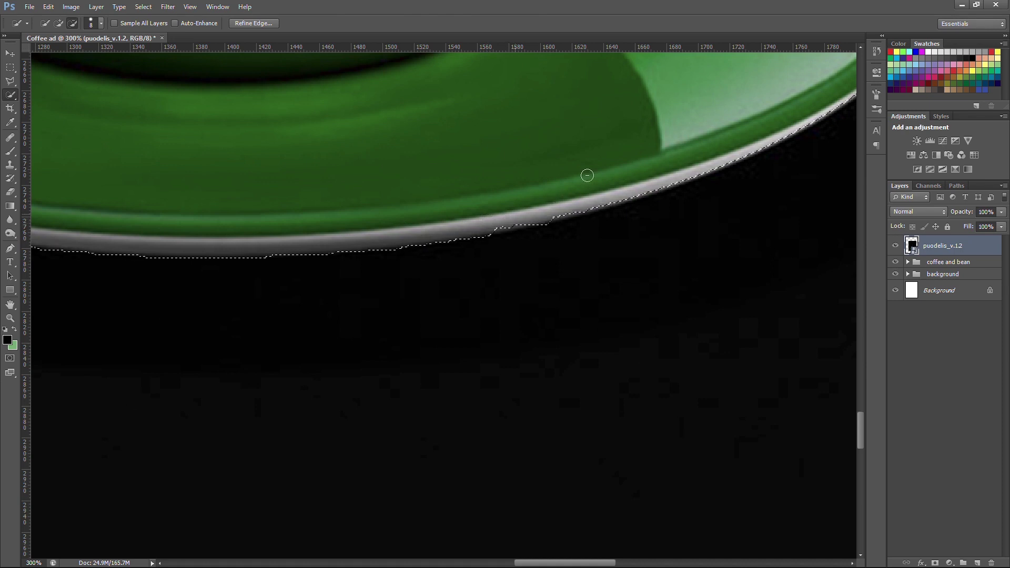
pyautogui.moveTo(394, 187)
pyautogui.mouseDown()
pyautogui.moveTo(295, 124)
pyautogui.moveTo(366, 271)
pyautogui.moveTo(228, 390)
pyautogui.moveTo(489, 419)
pyautogui.mouseUp()
pyautogui.moveTo(567, 236); pyautogui.dragTo(424, 436)
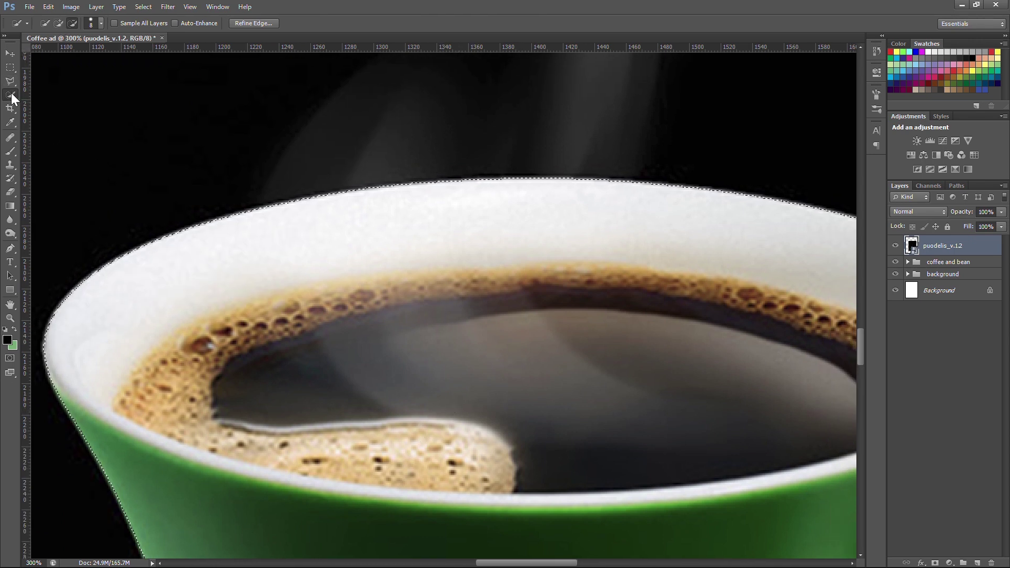
pyautogui.moveTo(11, 92); pyautogui.dragTo(55, 105)
pyautogui.hotkey('ctrl', '-')
# Delete the black backdrop around the green cup and deselect.
pyautogui.hotkey('ctrl', '-')
pyautogui.hotkey('ctrl', '-')
pyautogui.hotkey('ctrl', '-')
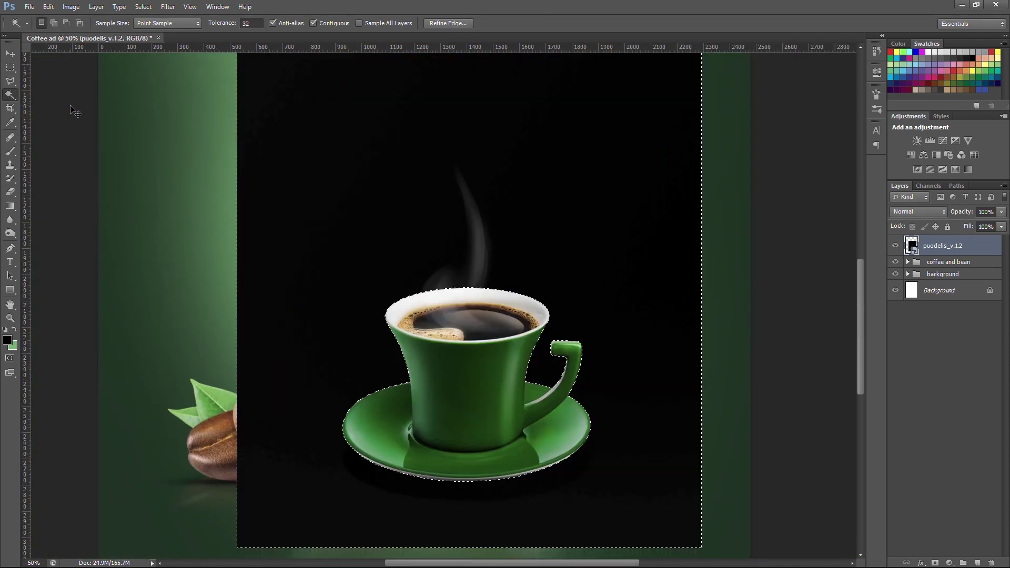
pyautogui.hotkey('ctrl', '-')
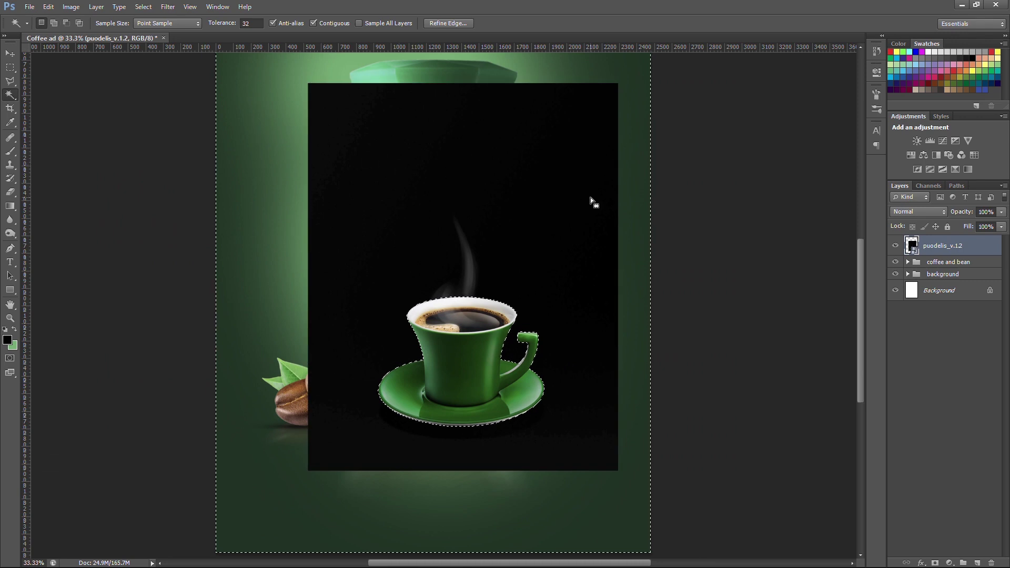
pyautogui.press('e')
pyautogui.press('Delete')
pyautogui.hotkey('ctrl', 'd')
# Move the cup to the lower right in front of the Jacobs jar and duplicate its layer.
pyautogui.press('v')
pyautogui.hotkey('ctrl', 't')
pyautogui.moveTo(529, 313); pyautogui.dragTo(584, 377)
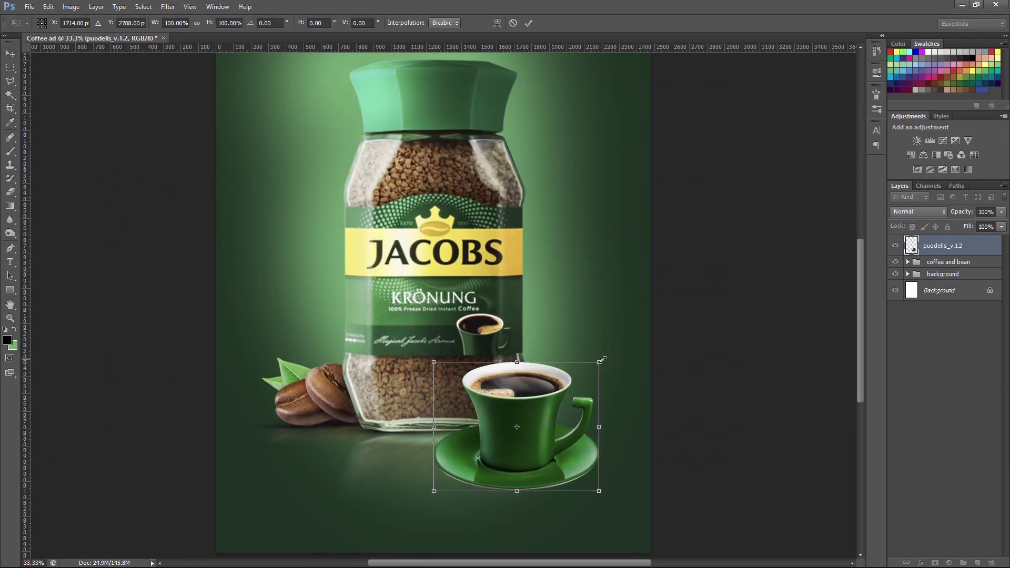
pyautogui.moveTo(572, 452); pyautogui.dragTo(575, 440)
pyautogui.press('Return')
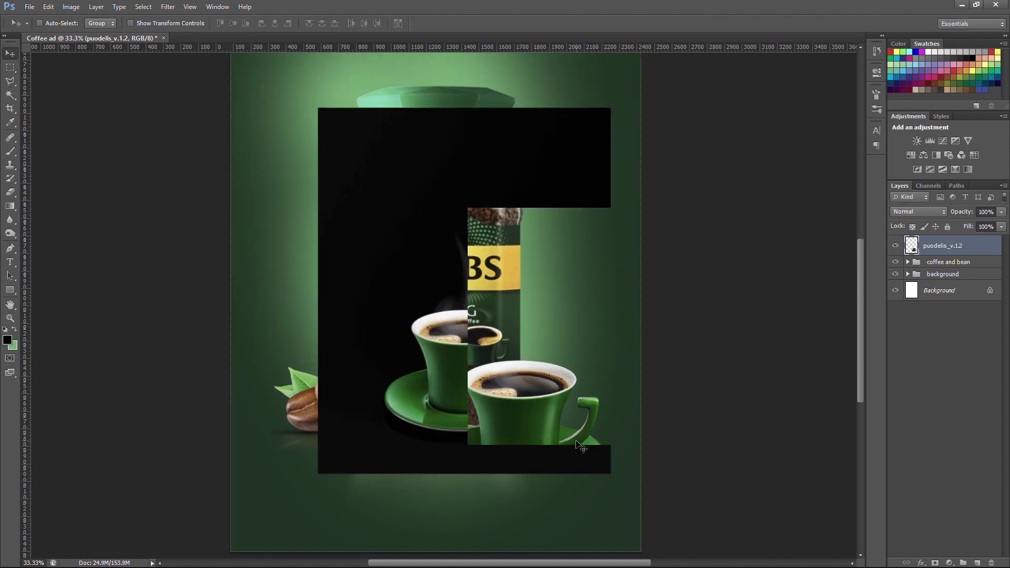
pyautogui.hotkey('ctrl', '-')
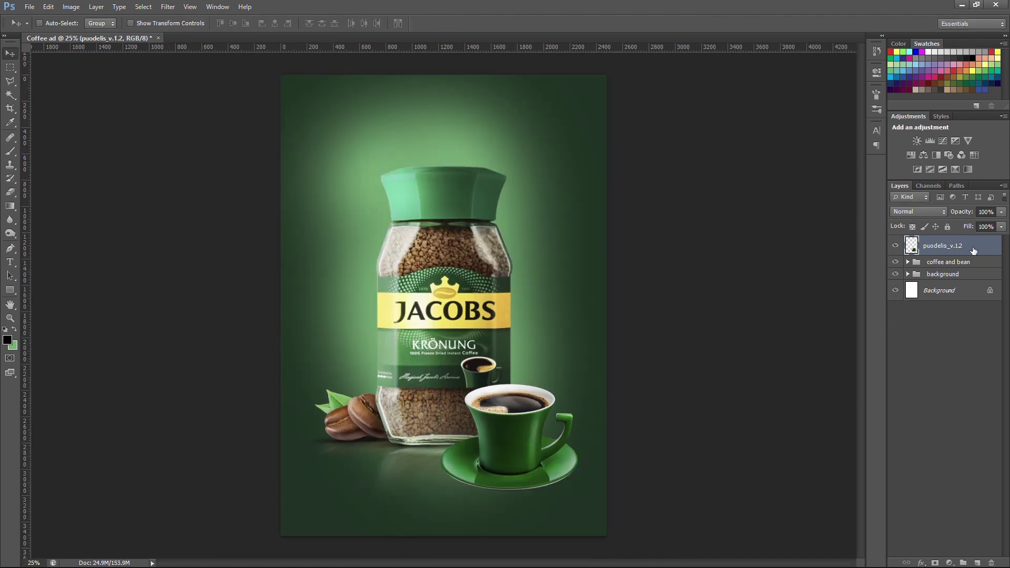
pyautogui.hotkey('ctrl', 'j')
pyautogui.click(952, 267)
# Flip the cup layer vertically and move it beneath the saucer as a reflection.
pyautogui.hotkey('ctrl', 't')
pyautogui.rightClick(572, 430)
pyautogui.click(574, 417)
pyautogui.moveTo(544, 471)
pyautogui.mouseDown()
pyautogui.moveTo(547, 542)
pyautogui.moveTo(535, 498)
pyautogui.mouseUp()
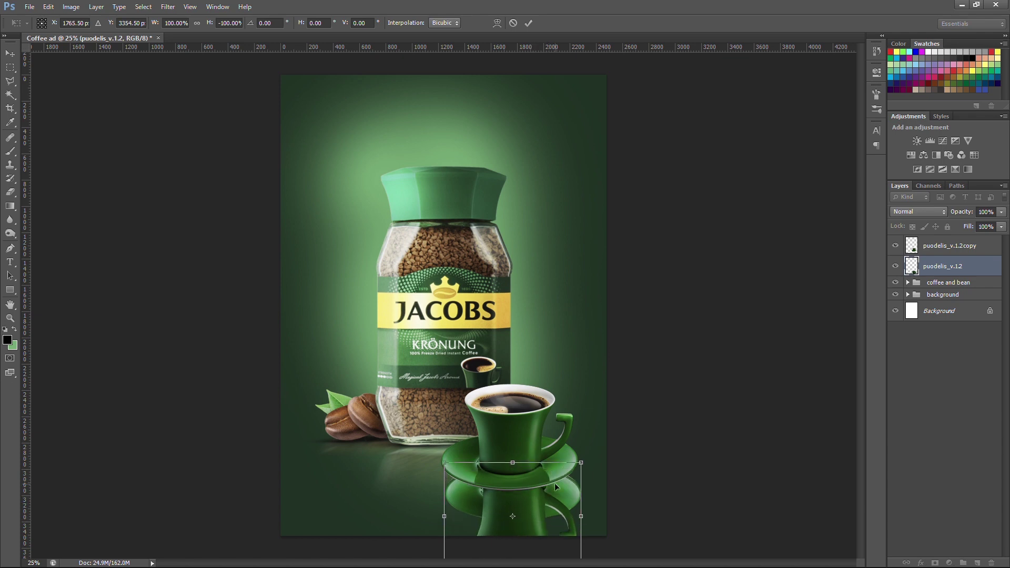
# Warp the reflection's corners and bottom edge, then apply a Motion Blur.
pyautogui.rightClick(554, 482)
pyautogui.click(619, 342)
pyautogui.moveTo(580, 464); pyautogui.dragTo(576, 408)
pyautogui.moveTo(444, 463); pyautogui.dragTo(439, 403)
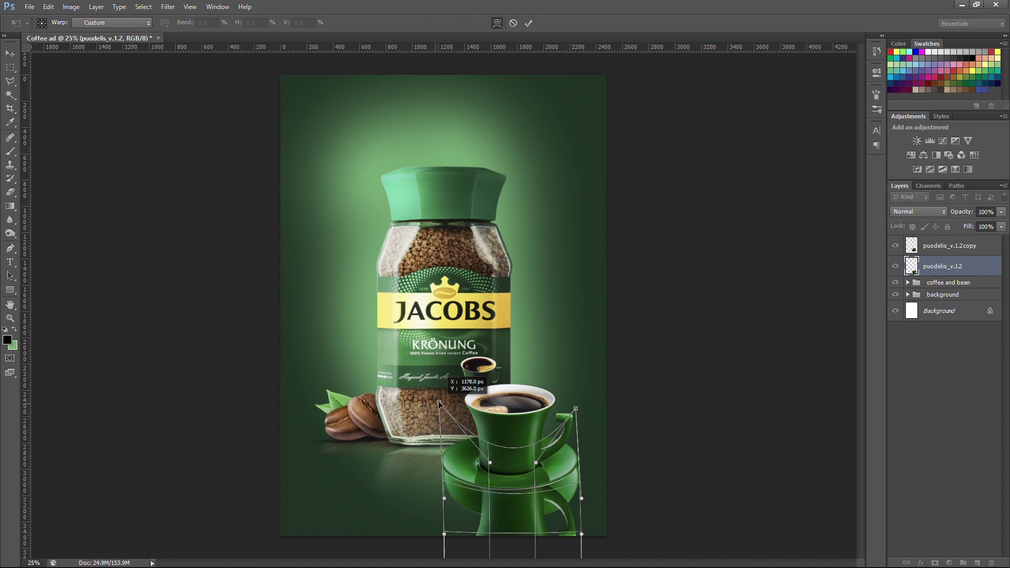
pyautogui.moveTo(493, 534)
pyautogui.mouseDown()
pyautogui.moveTo(489, 526)
pyautogui.moveTo(558, 533)
pyautogui.mouseUp()
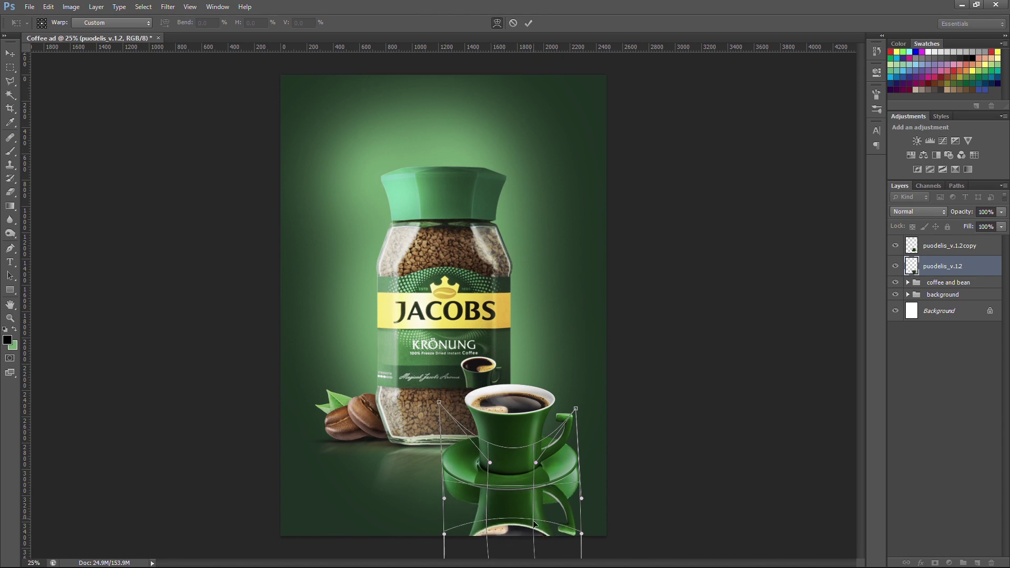
pyautogui.moveTo(489, 525); pyautogui.dragTo(484, 533)
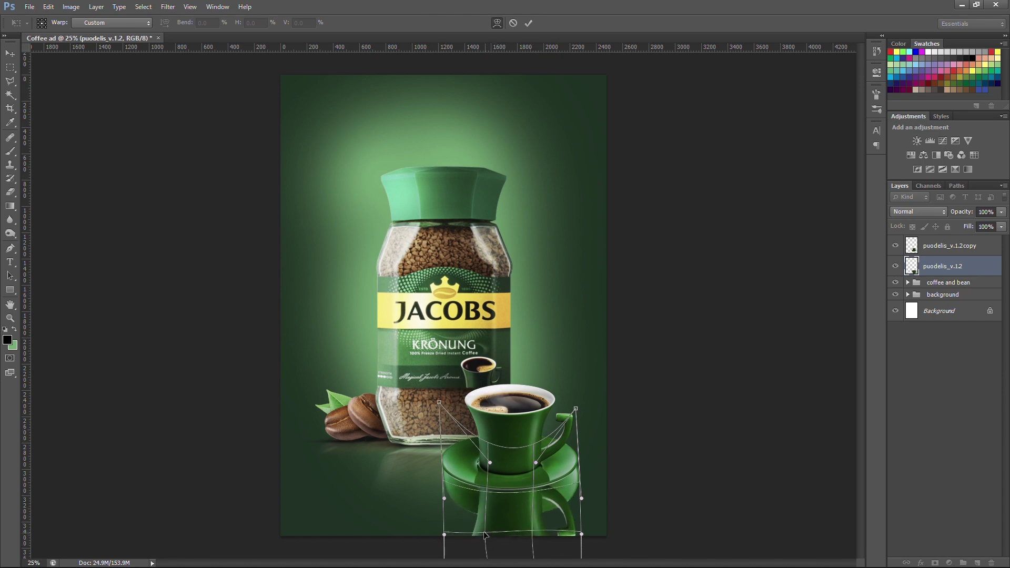
pyautogui.press('Return')
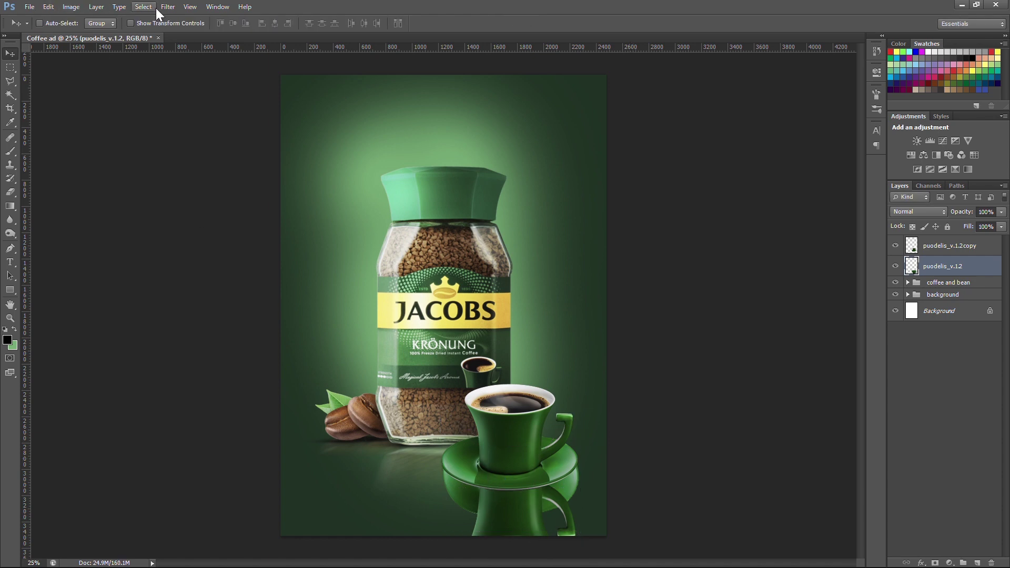
pyautogui.click(168, 6)
pyautogui.click(406, 305)
pyautogui.click(787, 152)
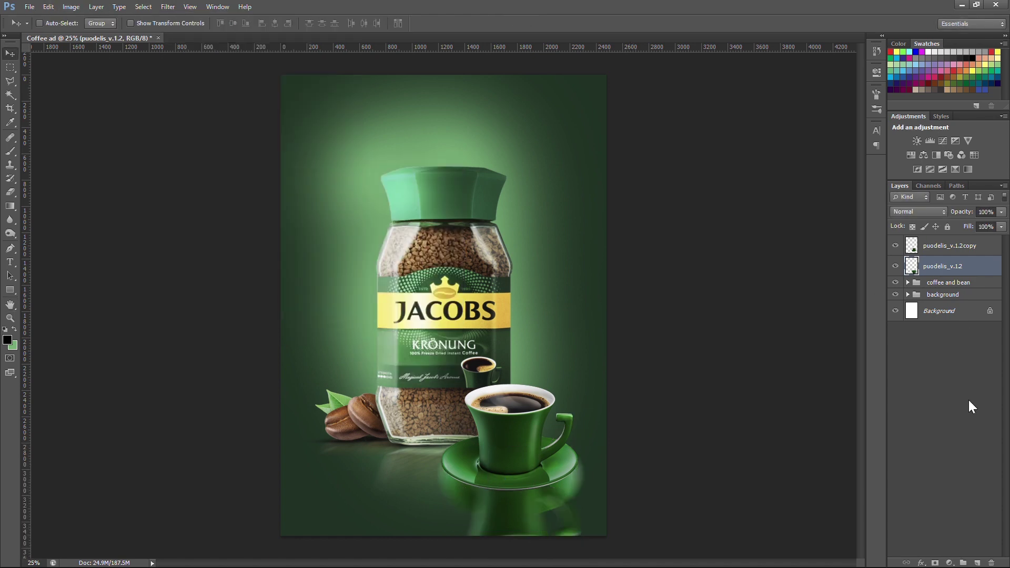
# Fade the reflection with a gradient mask at 56% opacity and add a new empty layer.
pyautogui.click(934, 563)
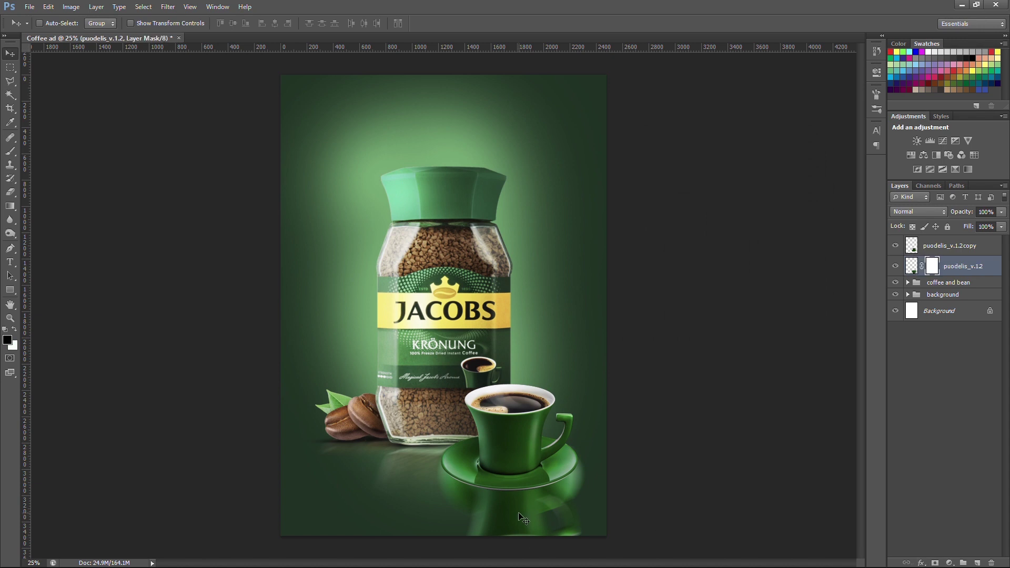
pyautogui.press('g')
pyautogui.moveTo(514, 470); pyautogui.dragTo(522, 502)
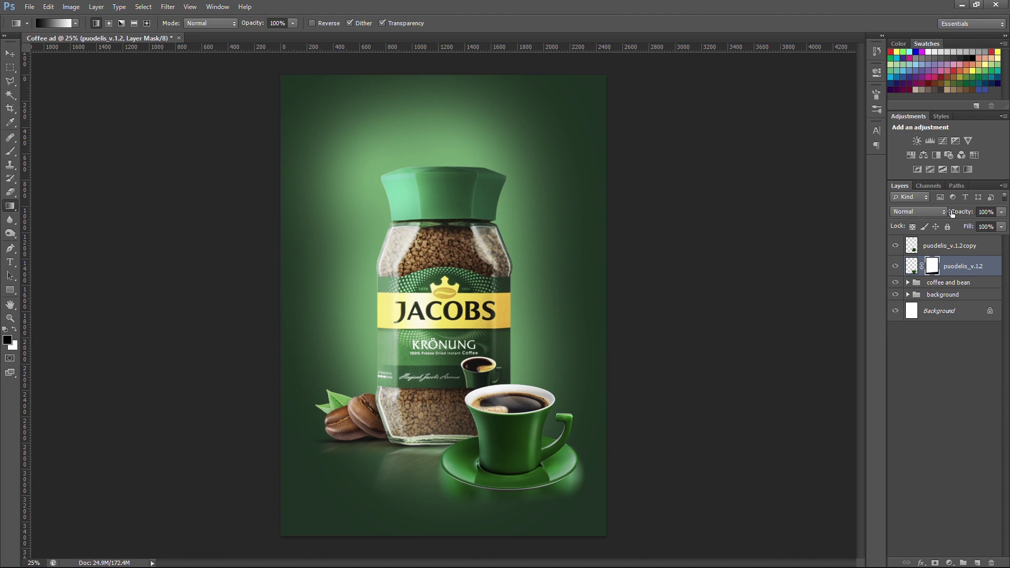
pyautogui.moveTo(952, 213); pyautogui.dragTo(941, 215)
pyautogui.press('Return')
pyautogui.click(977, 563)
pyautogui.doubleClick(927, 266)
pyautogui.write('tea shado')
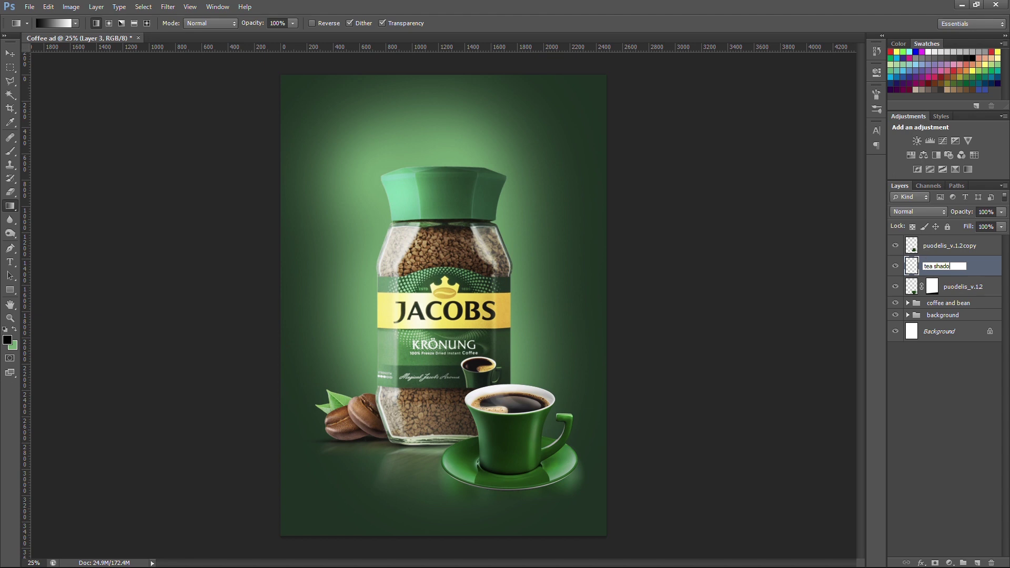
# Name the layer 'tea shadow', paint a soft 250 px black shadow under the cup, opacity 74%.
pyautogui.write('w')
pyautogui.press('Return')
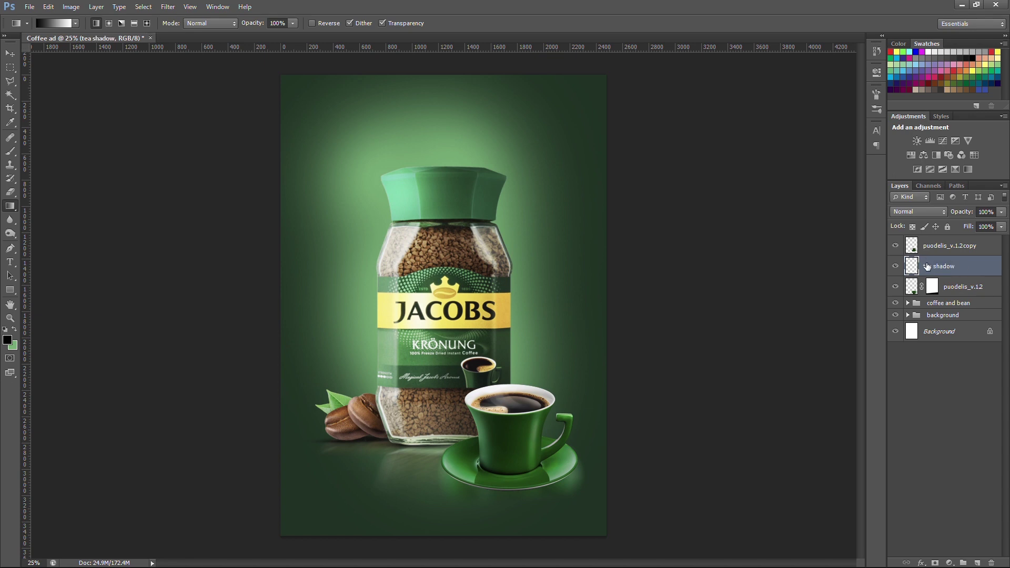
pyautogui.press('b')
pyautogui.press('F5')
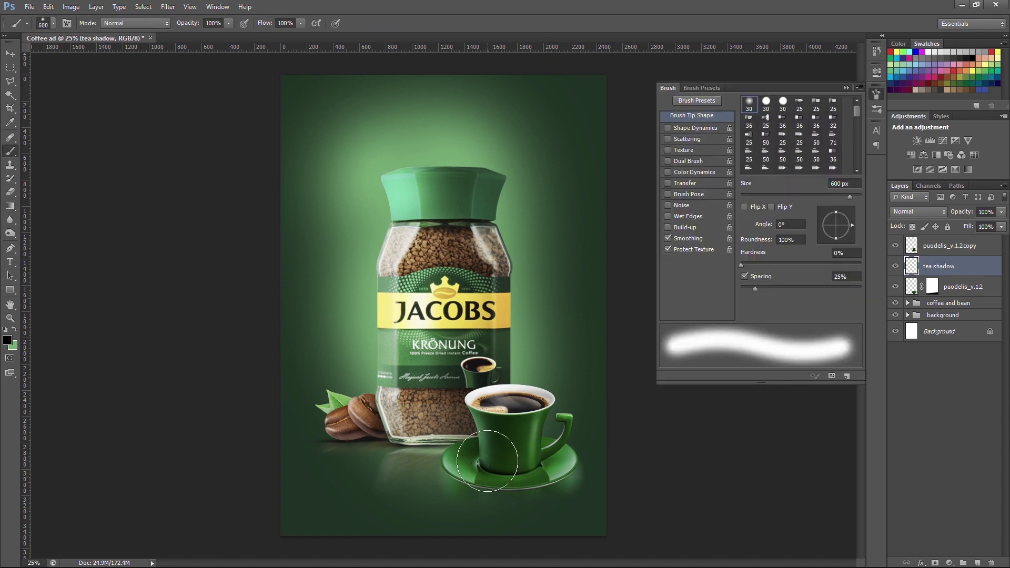
pyautogui.press('[')
pyautogui.moveTo(523, 474); pyautogui.dragTo(493, 470)
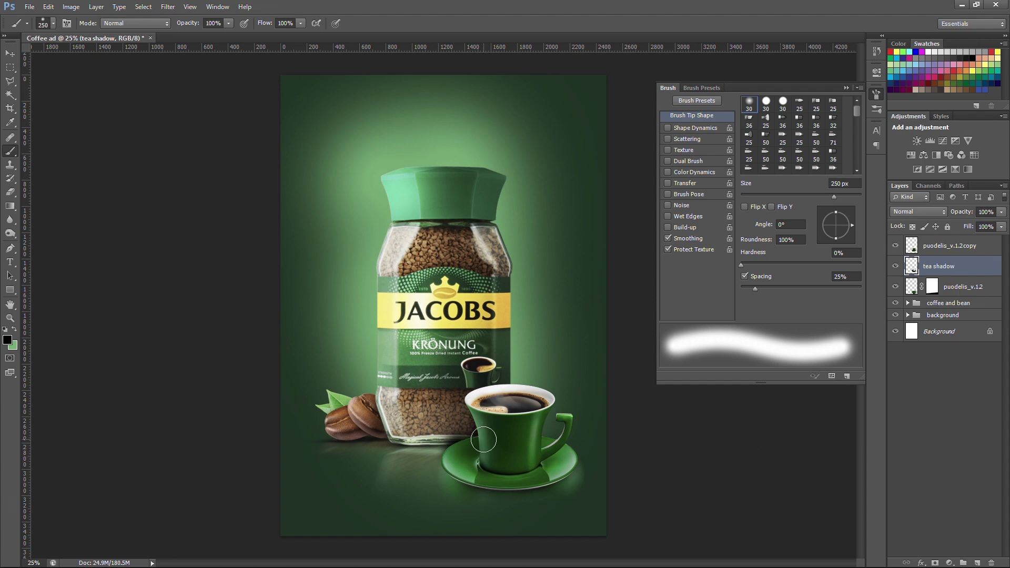
pyautogui.moveTo(967, 212); pyautogui.dragTo(963, 212)
pyautogui.press('v')
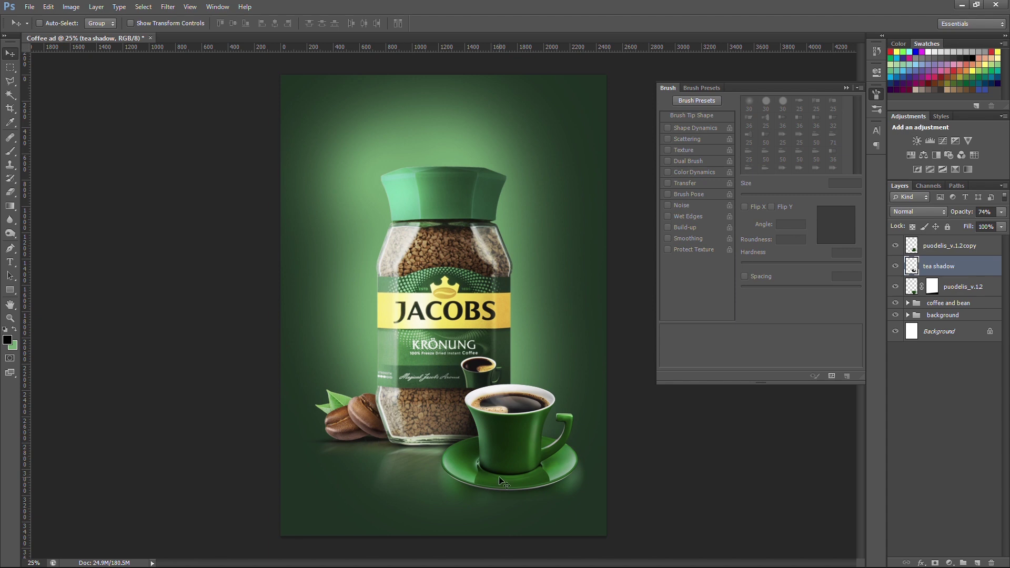
pyautogui.click(846, 89)
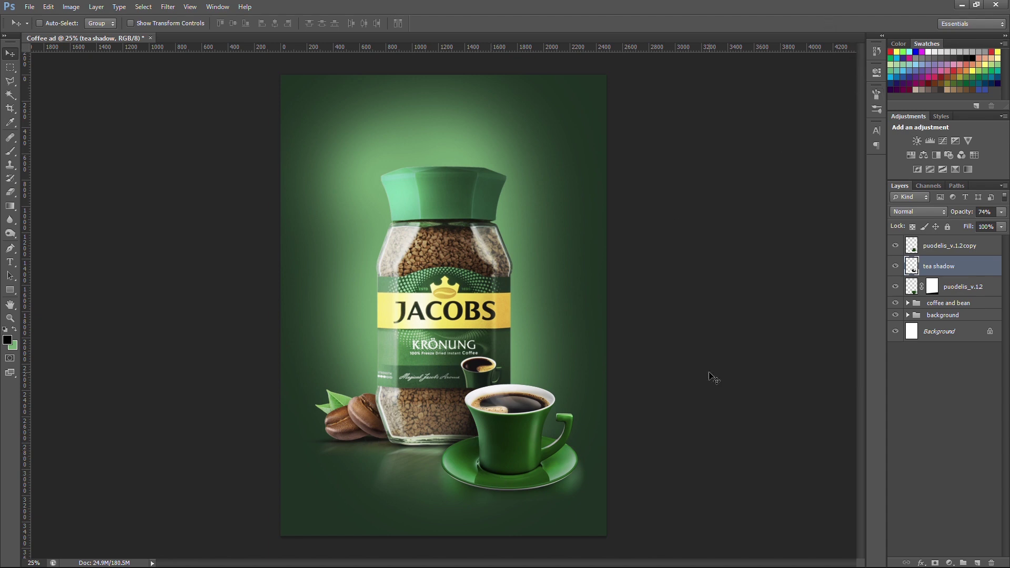
# Add a new layer at the top of the stack, then delete the empty Layer 3.
pyautogui.click(977, 563)
pyautogui.moveTo(947, 265); pyautogui.dragTo(948, 241)
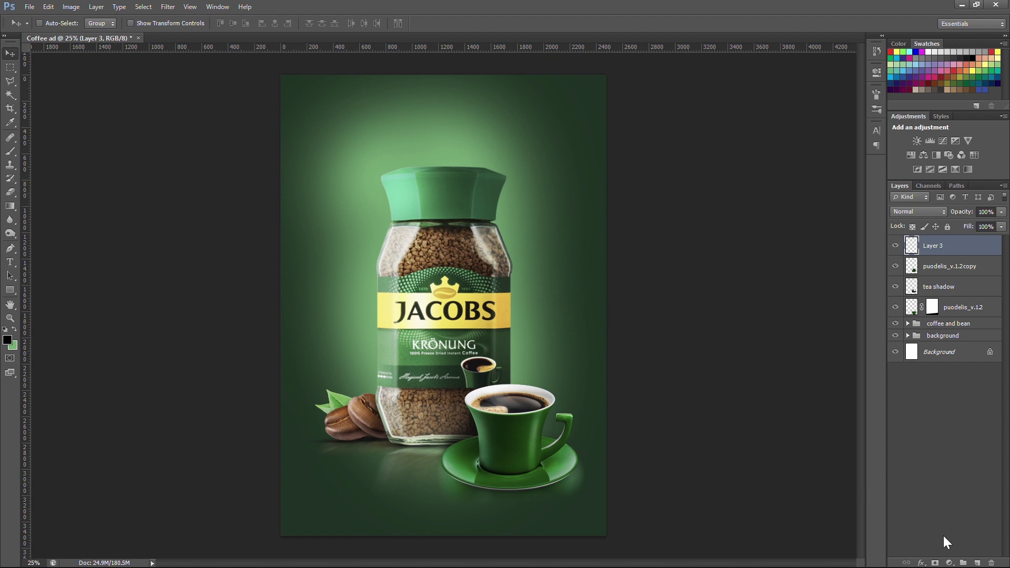
pyautogui.click(949, 563)
pyautogui.click(909, 181)
pyautogui.press('Delete')
# Add a clipped Curves darkening the cup's midtones, masking brightness back at its base.
pyautogui.click(956, 564)
pyautogui.click(828, 298)
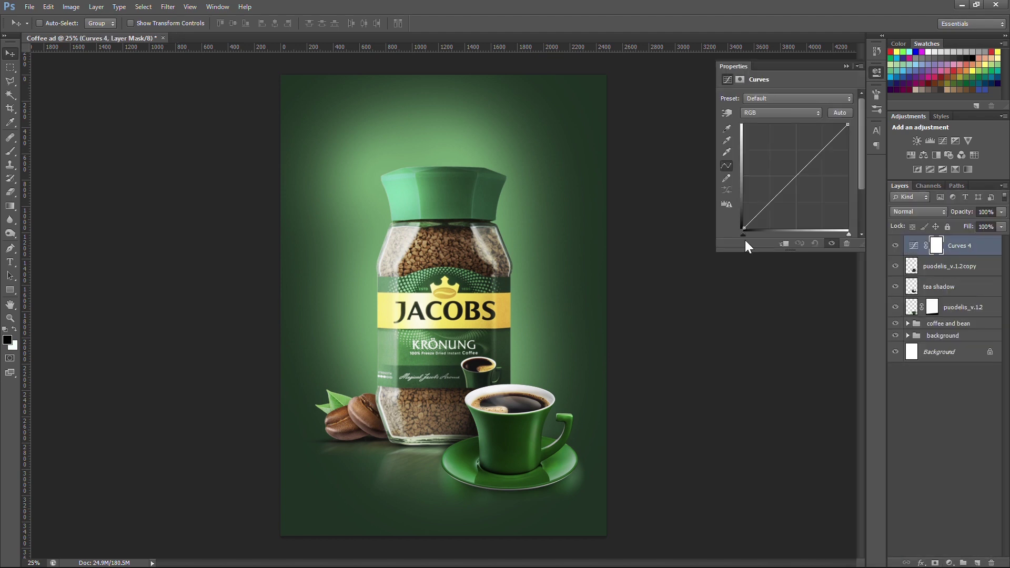
pyautogui.hotkey('ctrl', 'alt', 'g')
pyautogui.moveTo(787, 193); pyautogui.dragTo(789, 207)
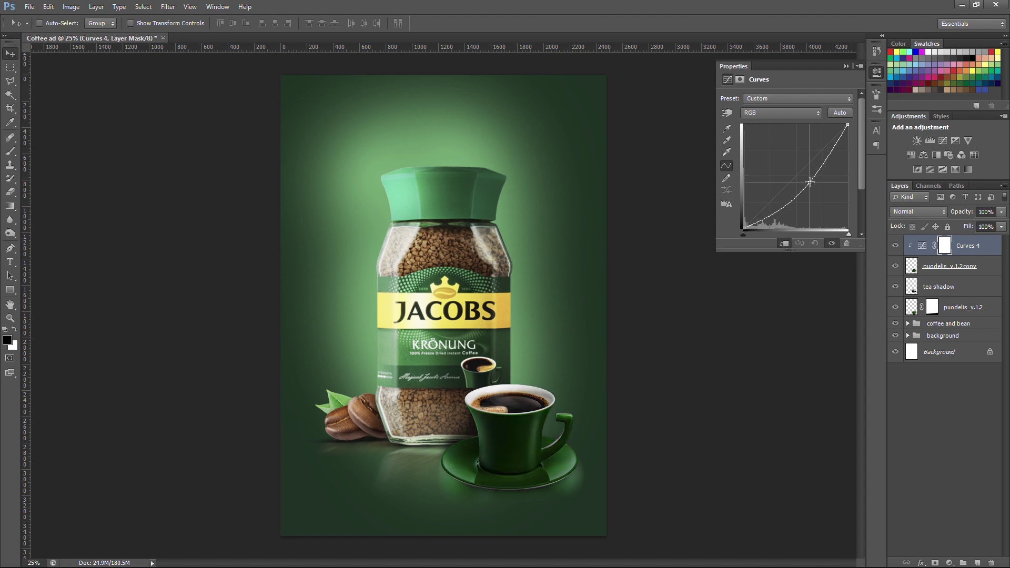
pyautogui.click(944, 245)
pyautogui.press('b')
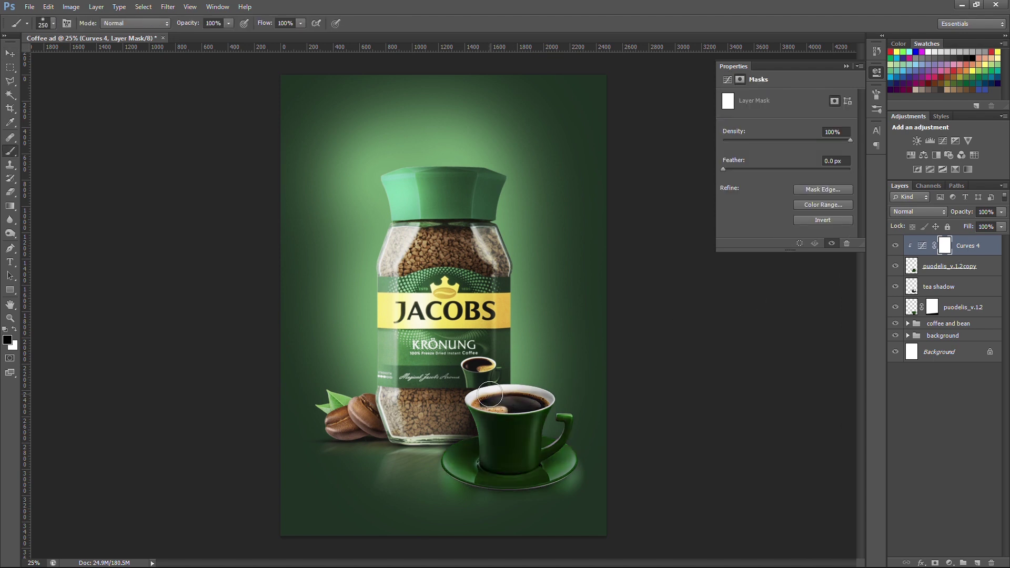
pyautogui.moveTo(475, 478); pyautogui.dragTo(492, 442)
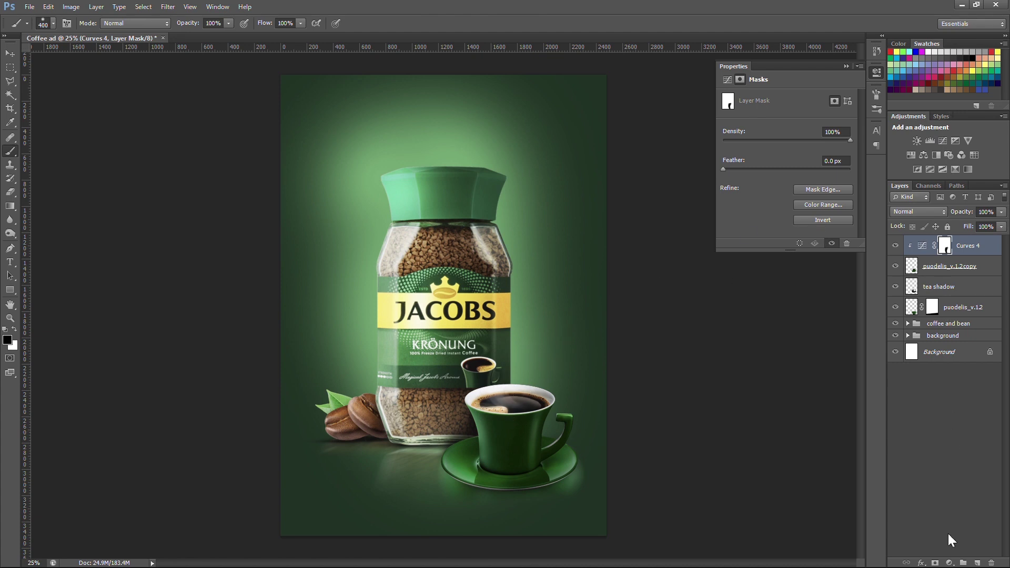
# Add a second clipped Curves brightening the cup, masked to keep its right side dark, plus a new layer.
pyautogui.click(947, 564)
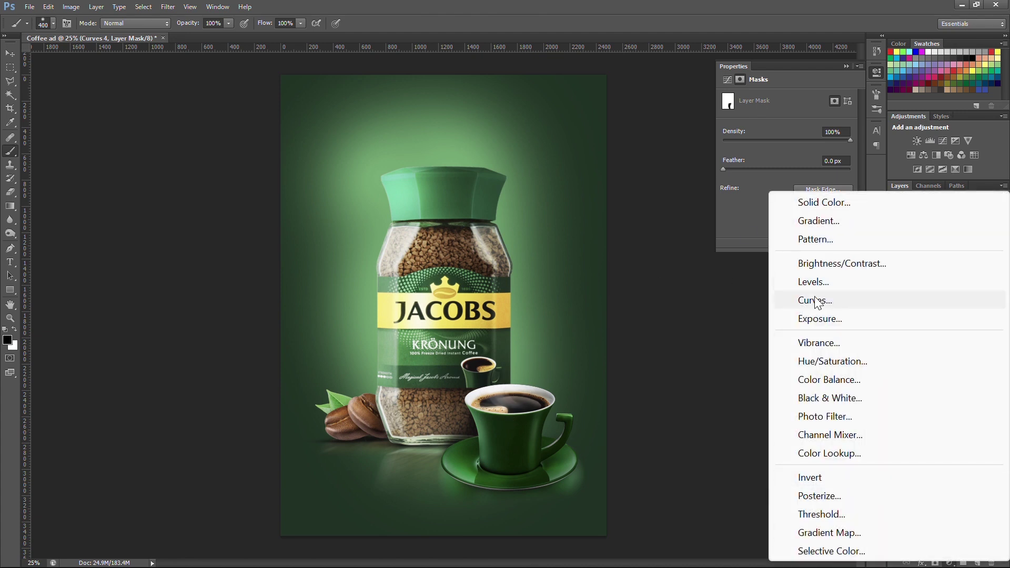
pyautogui.click(816, 299)
pyautogui.click(786, 242)
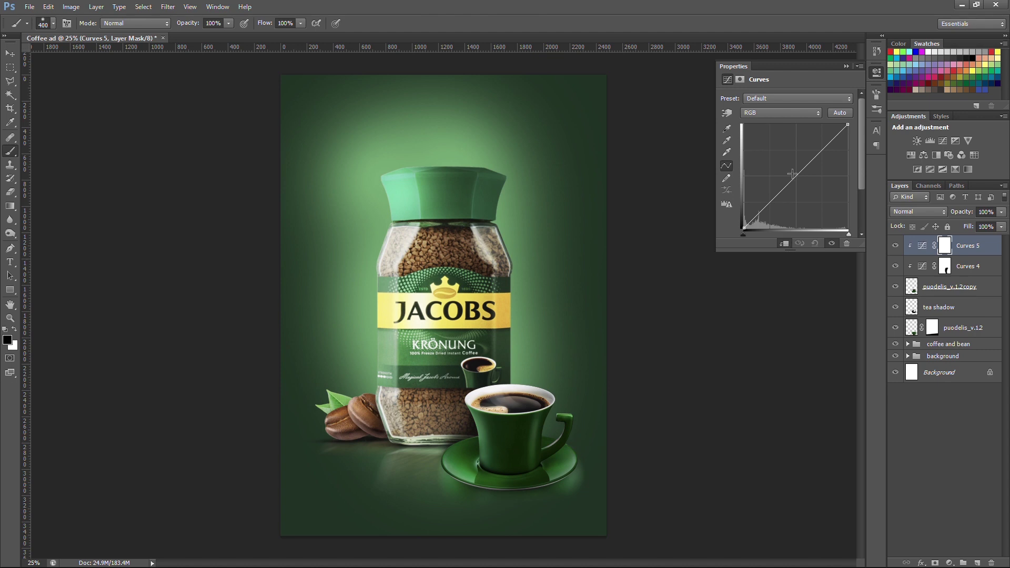
pyautogui.moveTo(784, 189); pyautogui.dragTo(778, 170)
pyautogui.moveTo(520, 413)
pyautogui.mouseDown()
pyautogui.moveTo(560, 484)
pyautogui.moveTo(569, 428)
pyautogui.mouseUp()
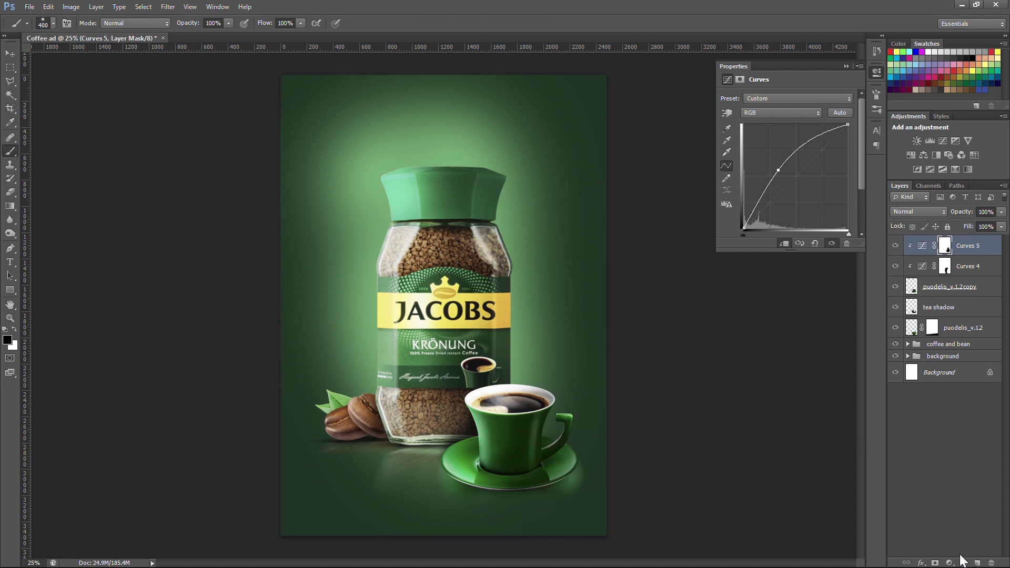
pyautogui.click(977, 563)
pyautogui.rightClick(933, 247)
# Clip the new layer to the cup, fill it with 50% gray, and set it to Overlay.
pyautogui.click(868, 263)
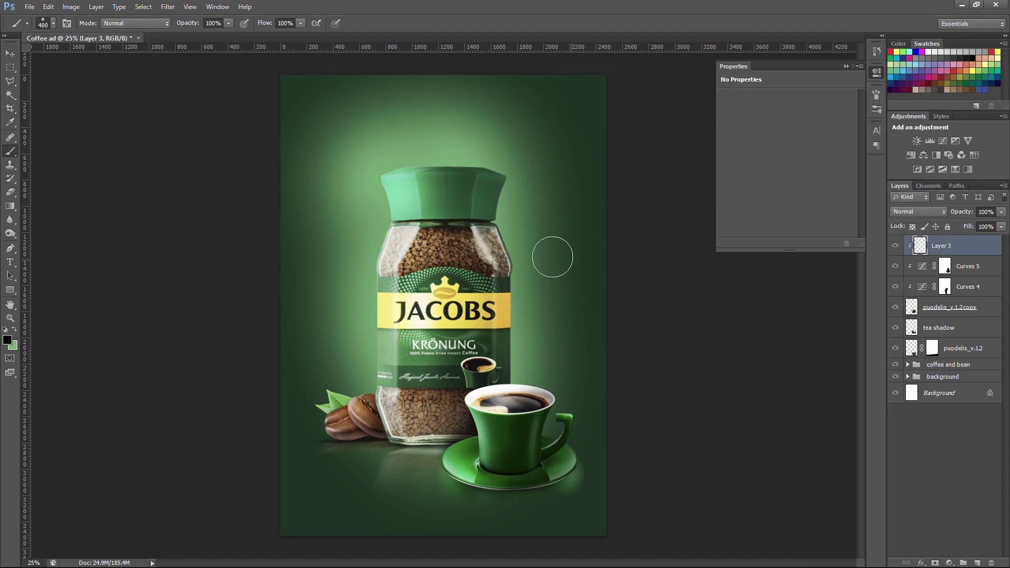
pyautogui.click(48, 6)
pyautogui.click(91, 241)
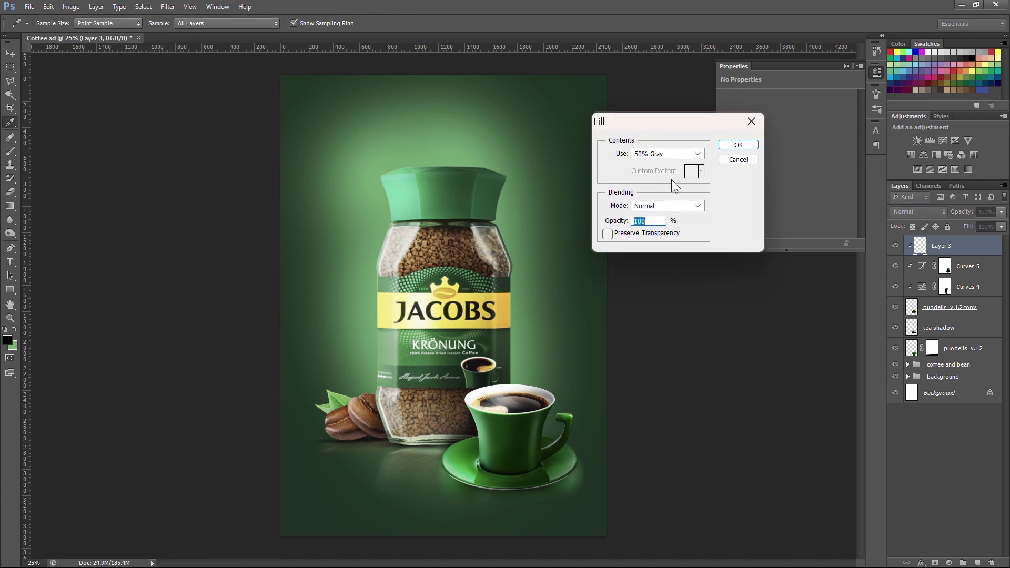
pyautogui.click(731, 147)
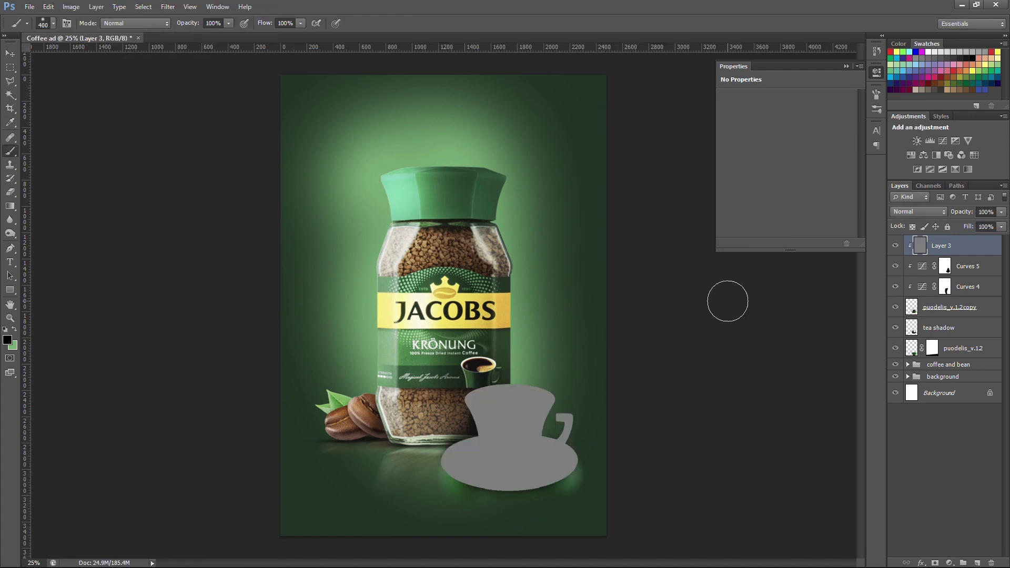
pyautogui.click(914, 214)
pyautogui.click(946, 383)
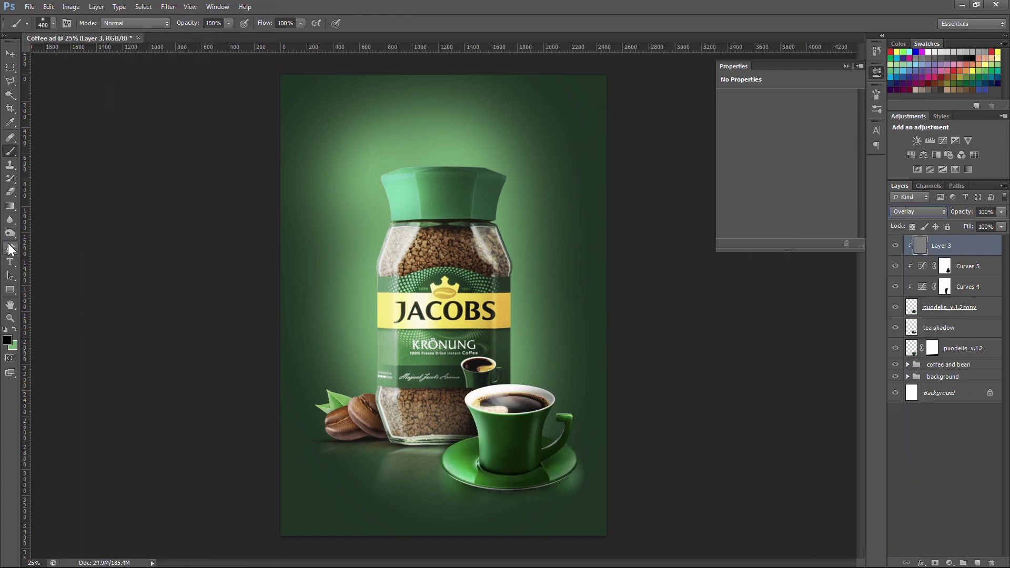
# Dodge the saucer rim and coffee surface; burn the inner cup wall and saucer base.
pyautogui.rightClick(10, 233)
pyautogui.click(47, 232)
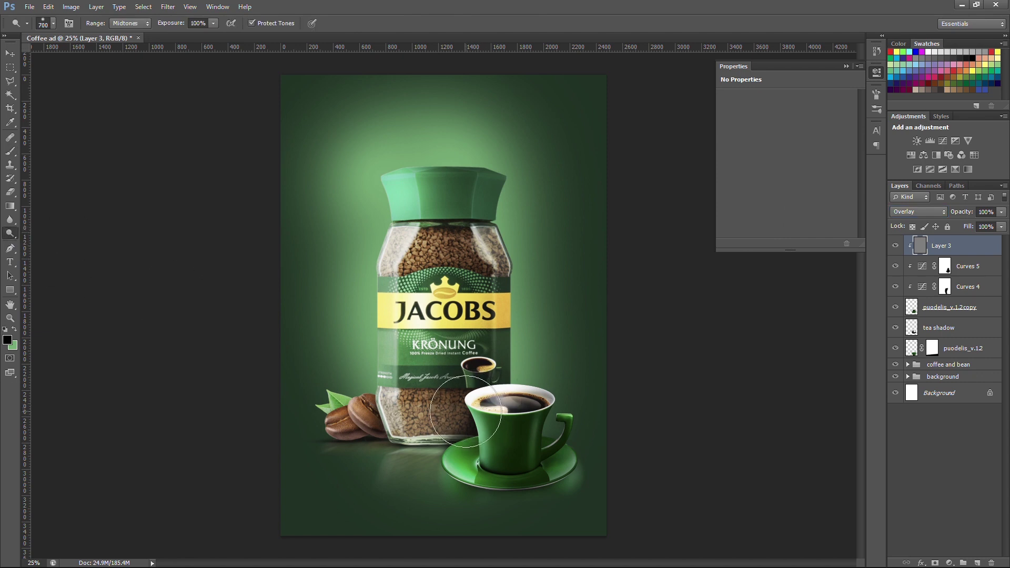
pyautogui.press('[')
pyautogui.press('[')
pyautogui.press('[')
pyautogui.press('[')
pyautogui.moveTo(489, 480); pyautogui.dragTo(517, 485)
pyautogui.moveTo(497, 404); pyautogui.dragTo(515, 404)
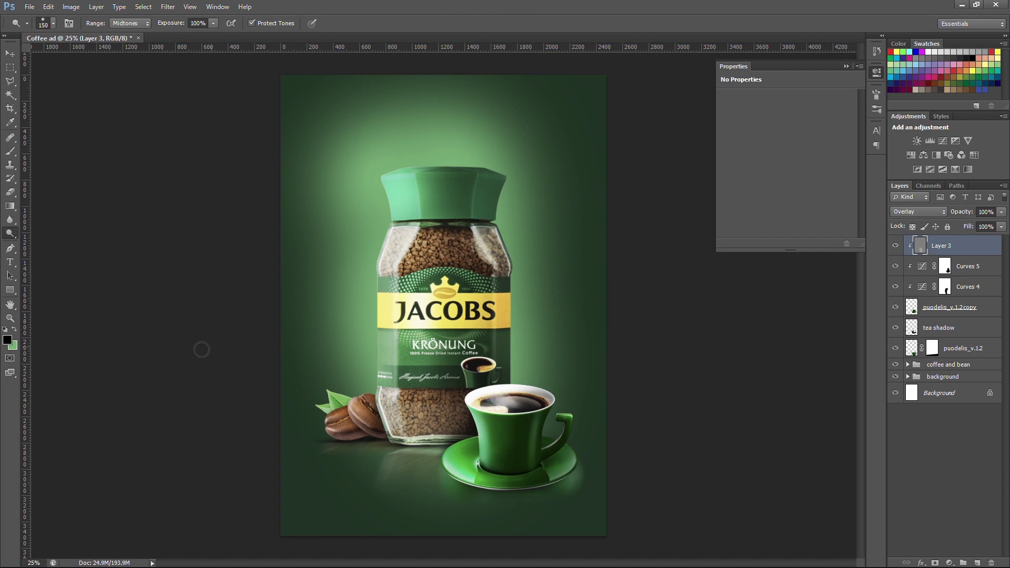
pyautogui.rightClick(10, 231)
pyautogui.click(37, 245)
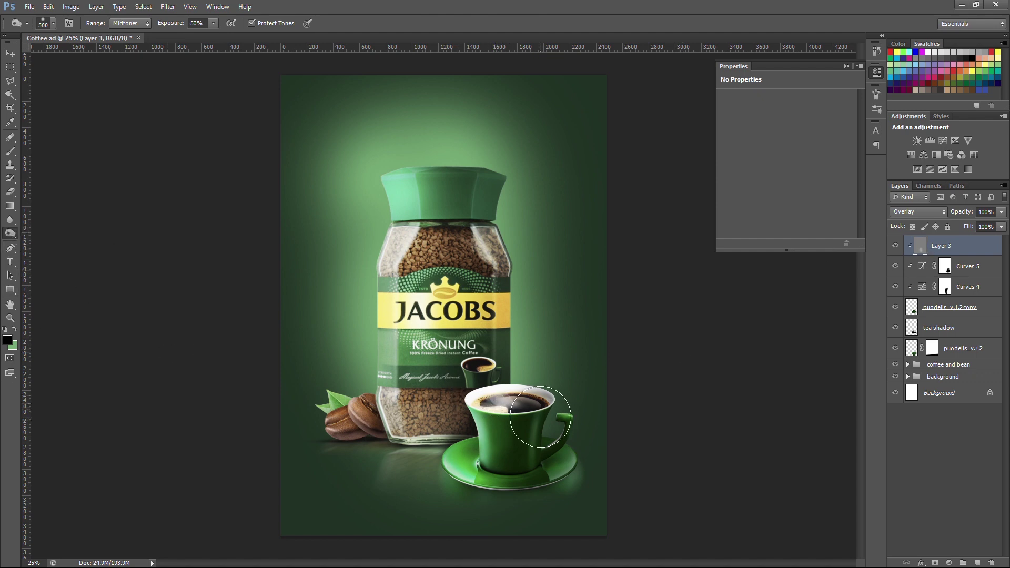
pyautogui.moveTo(528, 390); pyautogui.dragTo(535, 411)
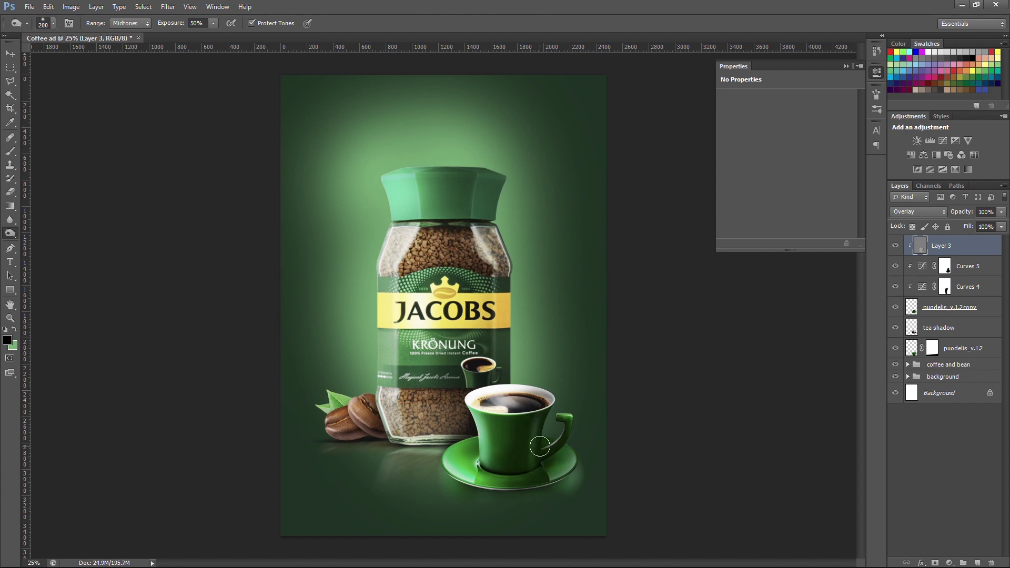
pyautogui.moveTo(563, 457)
pyautogui.mouseDown()
pyautogui.moveTo(551, 471)
pyautogui.moveTo(582, 479)
pyautogui.mouseUp()
# Lower the toning layer's opacity to 60% and select all the cup layers.
pyautogui.press('v')
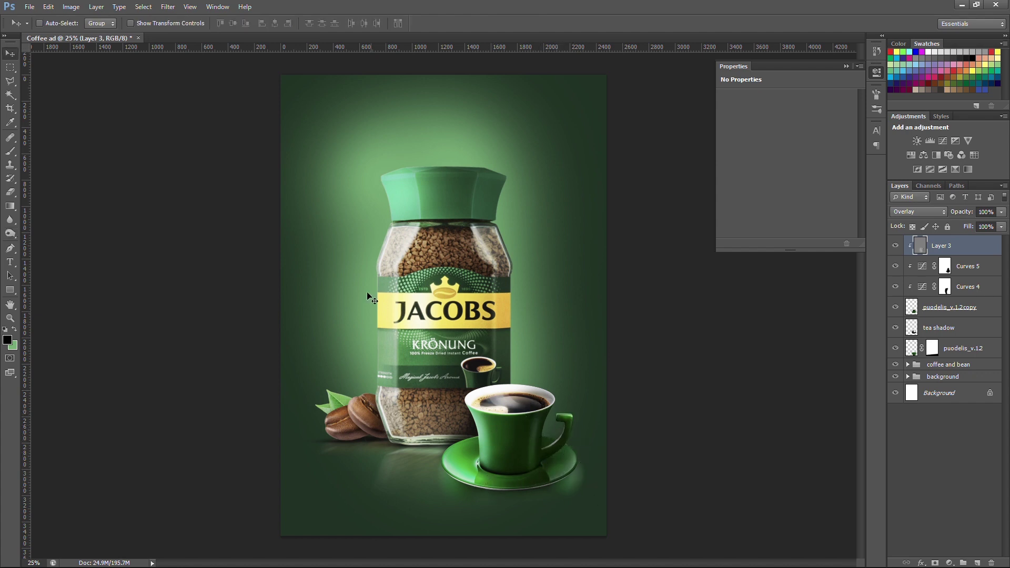
pyautogui.moveTo(969, 212); pyautogui.dragTo(957, 211)
pyautogui.click(895, 246)
pyautogui.click(895, 246)
pyautogui.moveTo(969, 211); pyautogui.dragTo(956, 212)
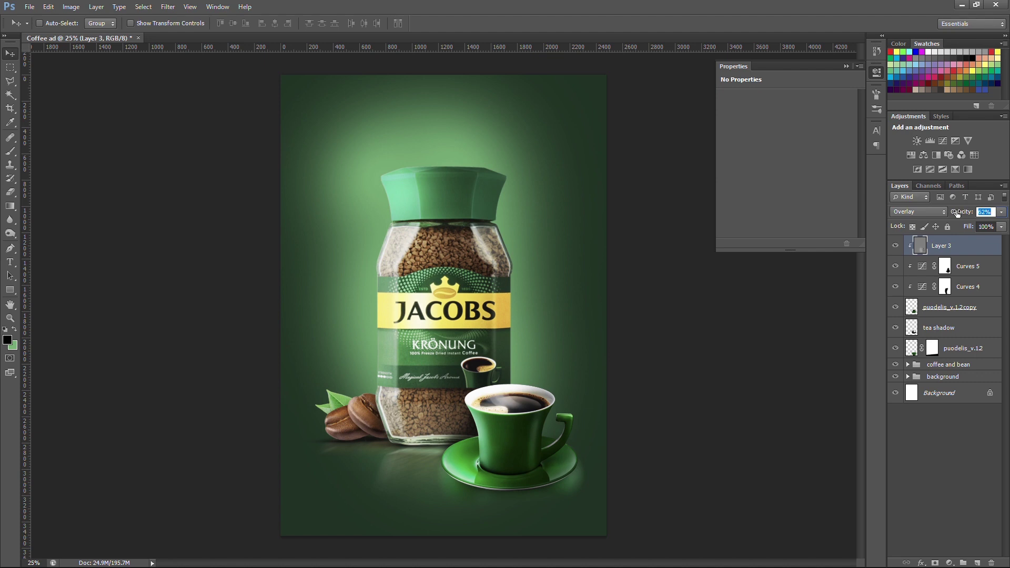
pyautogui.keyDown('shift'); pyautogui.click(950, 352); pyautogui.keyUp('shift')
# Place the smokes image into the poster and enlarge it.
pyautogui.click(926, 417)
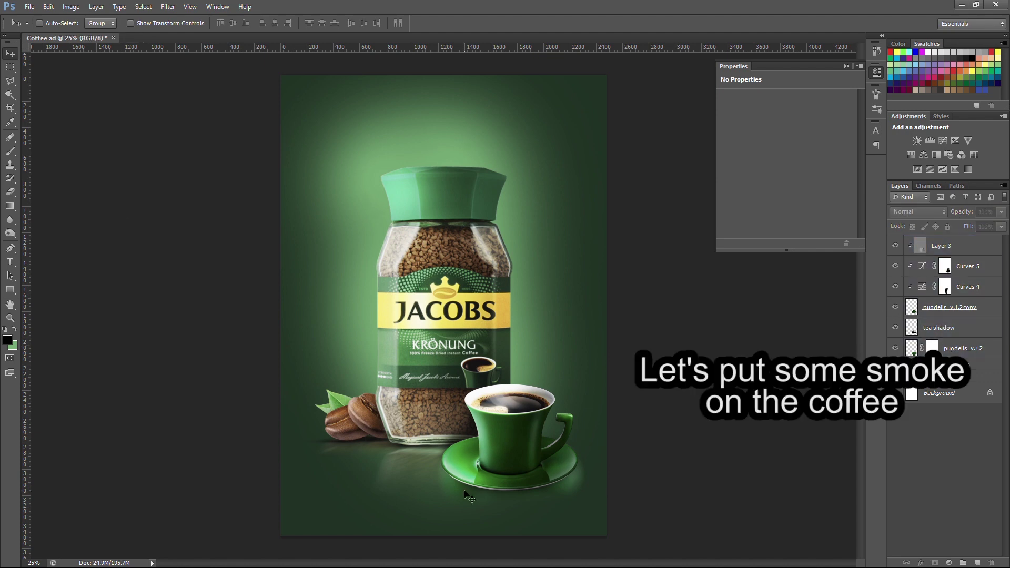
pyautogui.click(29, 7)
pyautogui.click(64, 270)
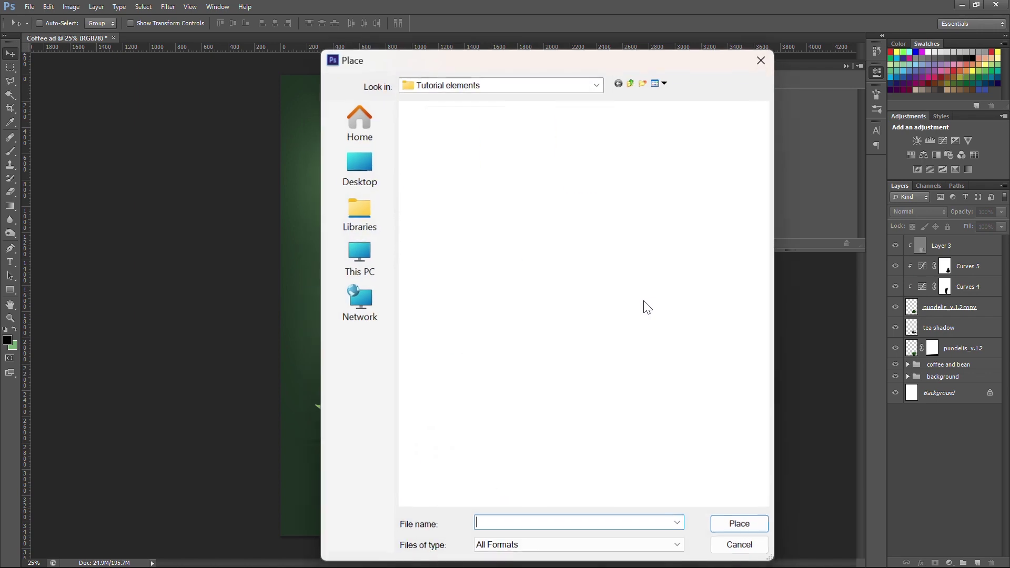
pyautogui.click(463, 435)
pyautogui.click(739, 524)
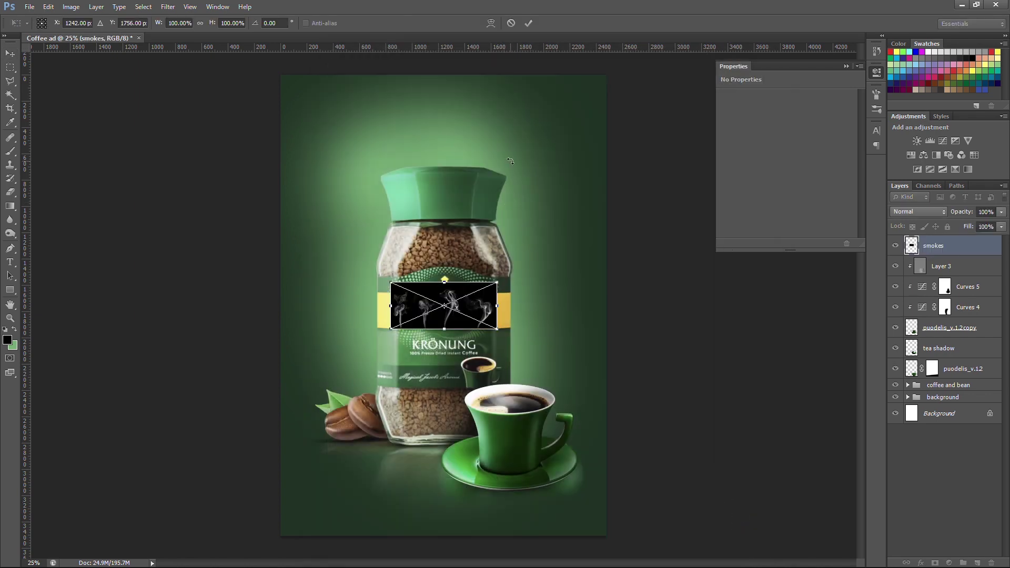
pyautogui.moveTo(496, 283); pyautogui.dragTo(546, 261)
pyautogui.press('Return')
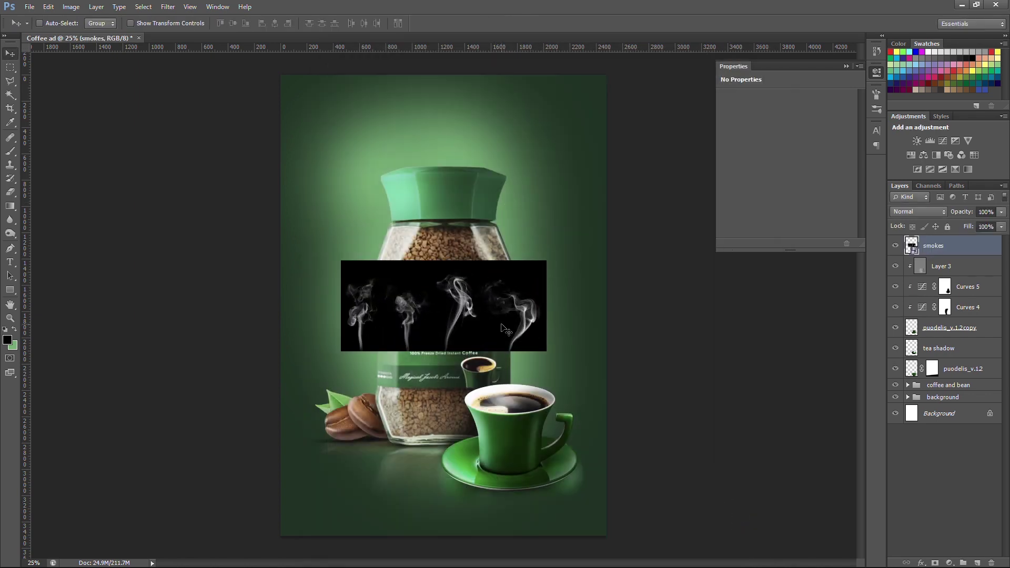
# Copy the rightmost smoke wisp to Layer 4, delete the smokes layer, and blend Layer 4 as Screen.
pyautogui.press('m')
pyautogui.moveTo(479, 256); pyautogui.dragTo(558, 356)
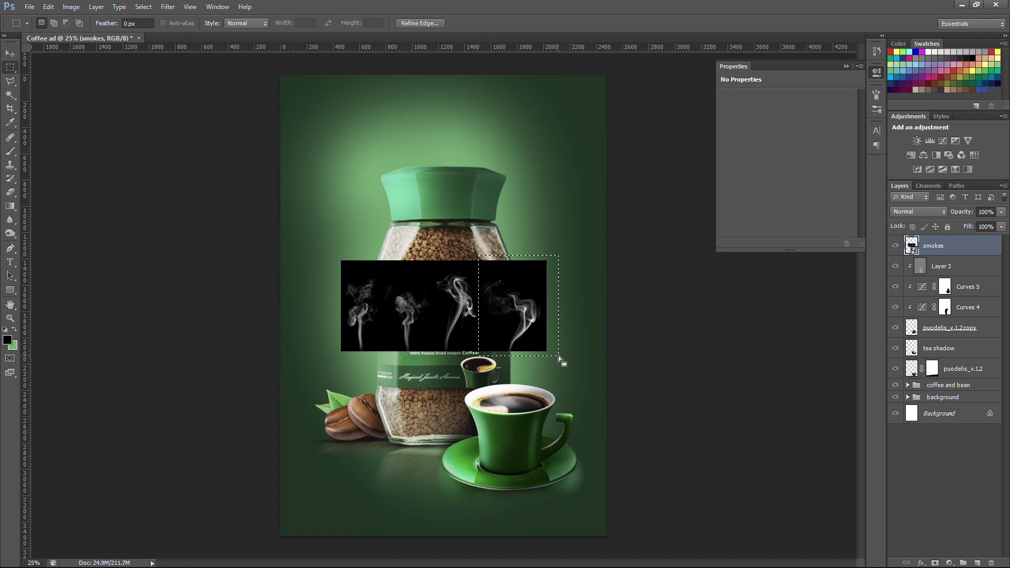
pyautogui.hotkey('ctrl', 'j')
pyautogui.click(957, 268)
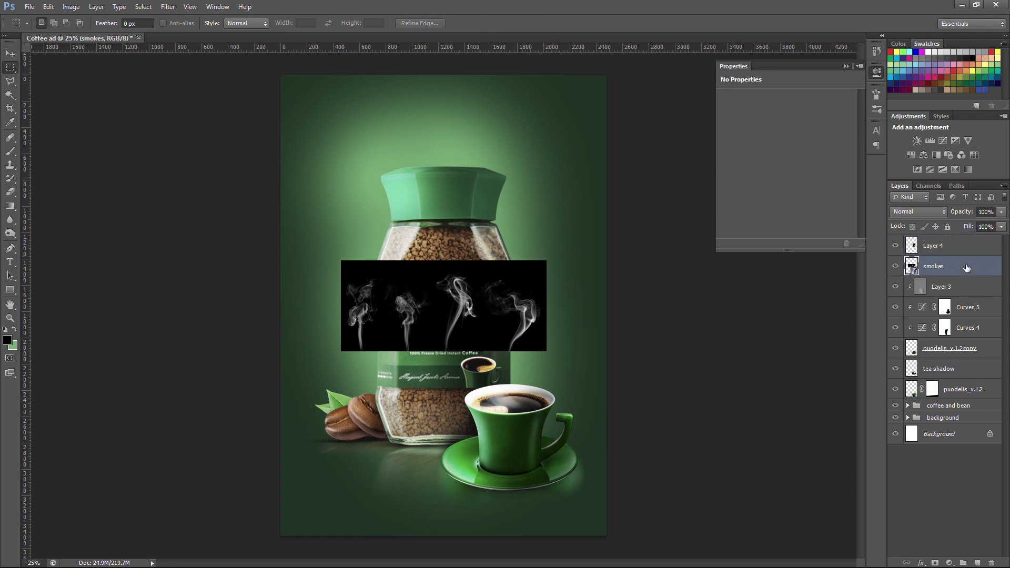
pyautogui.press('Delete')
pyautogui.click(943, 210)
pyautogui.click(934, 245)
pyautogui.click(908, 210)
pyautogui.click(902, 330)
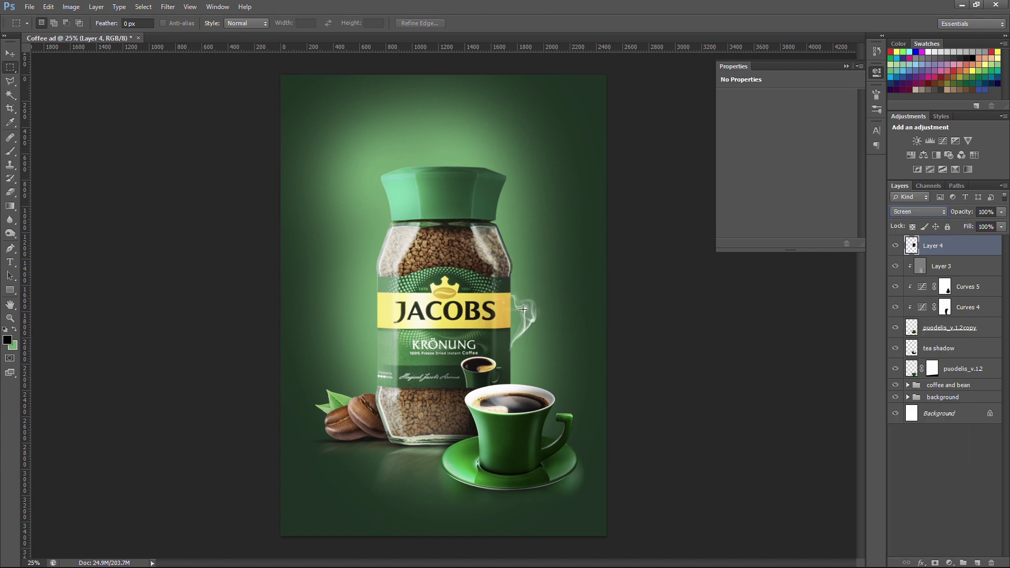
# Move the steam wisp over the cup and scale it to about 169%.
pyautogui.click(11, 52)
pyautogui.moveTo(532, 306)
pyautogui.mouseDown()
pyautogui.moveTo(533, 347)
pyautogui.moveTo(597, 240)
pyautogui.mouseUp()
pyautogui.hotkey('ctrl', 't')
pyautogui.moveTo(558, 352); pyautogui.dragTo(535, 374)
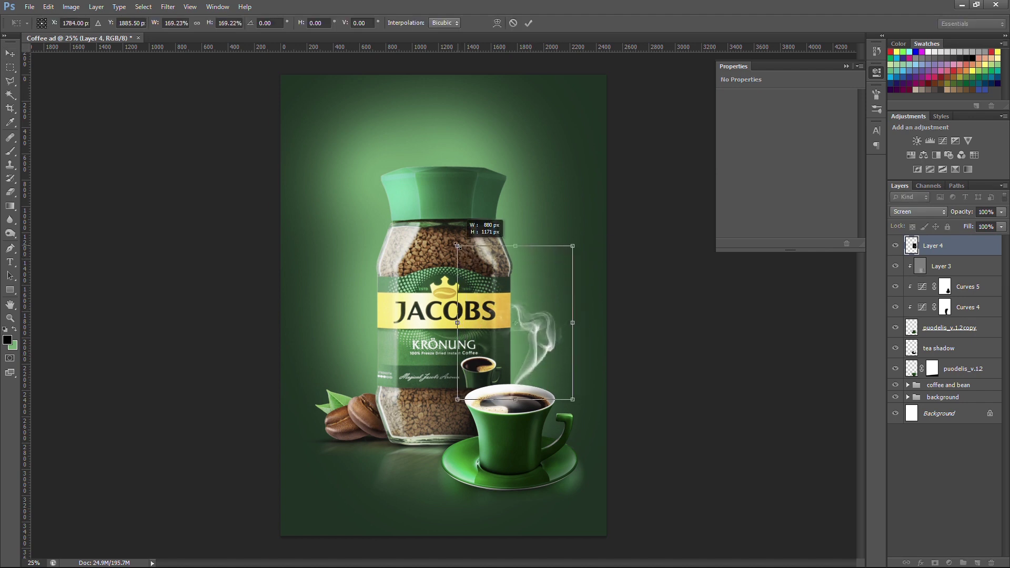
pyautogui.press('Return')
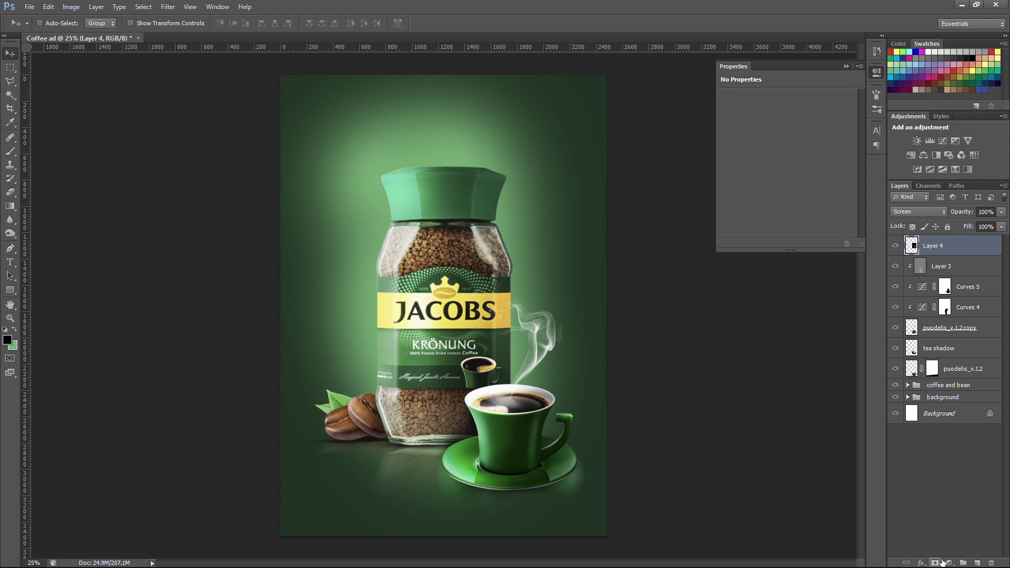
# Add a mask to the steam and nudge it down, slightly larger and left over the cup.
pyautogui.click(936, 563)
pyautogui.press('g')
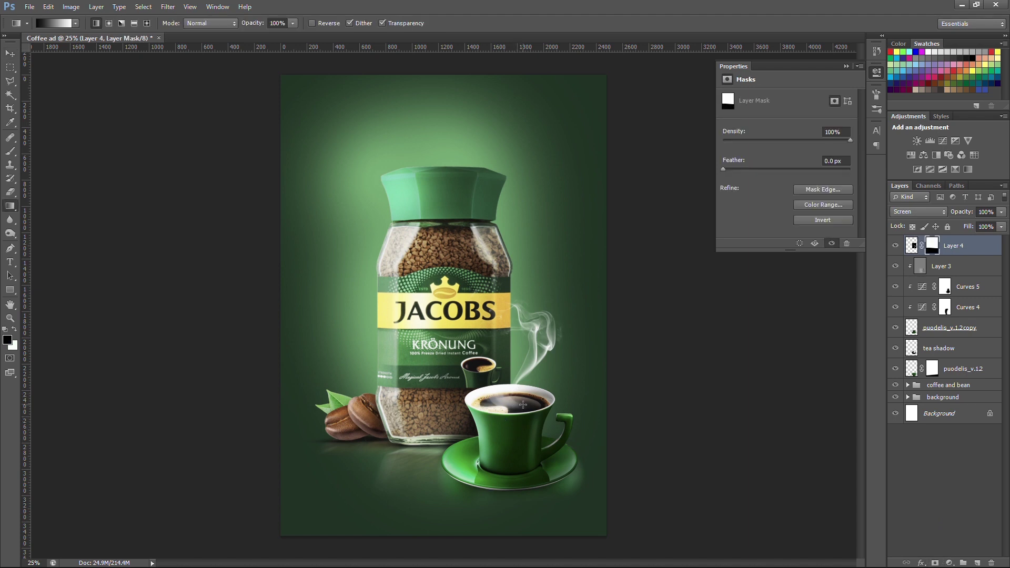
pyautogui.press('v')
pyautogui.moveTo(523, 373); pyautogui.dragTo(520, 382)
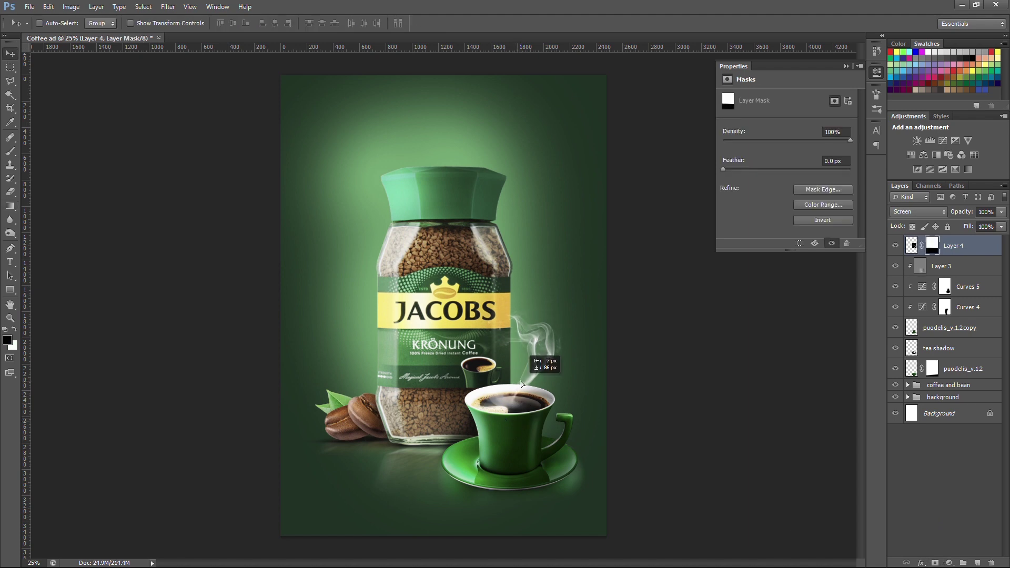
pyautogui.hotkey('ctrl', 't')
pyautogui.moveTo(572, 257); pyautogui.dragTo(583, 241)
pyautogui.moveTo(549, 344); pyautogui.dragTo(542, 344)
pyautogui.press('Return')
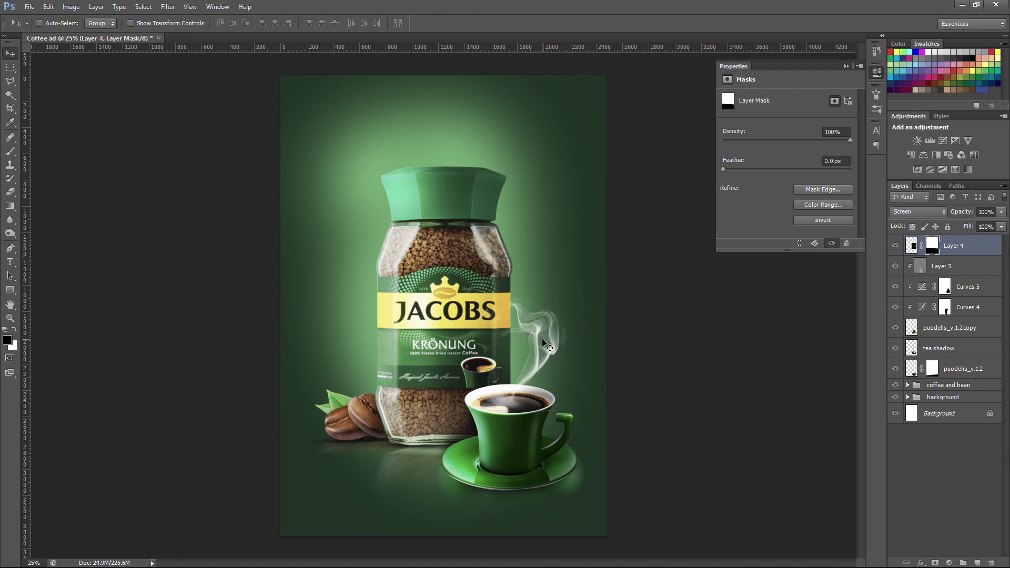
# Duplicate the steam and shrink, rotate and lower the copy.
pyautogui.hotkey('ctrl', 'j')
pyautogui.hotkey('ctrl', 't')
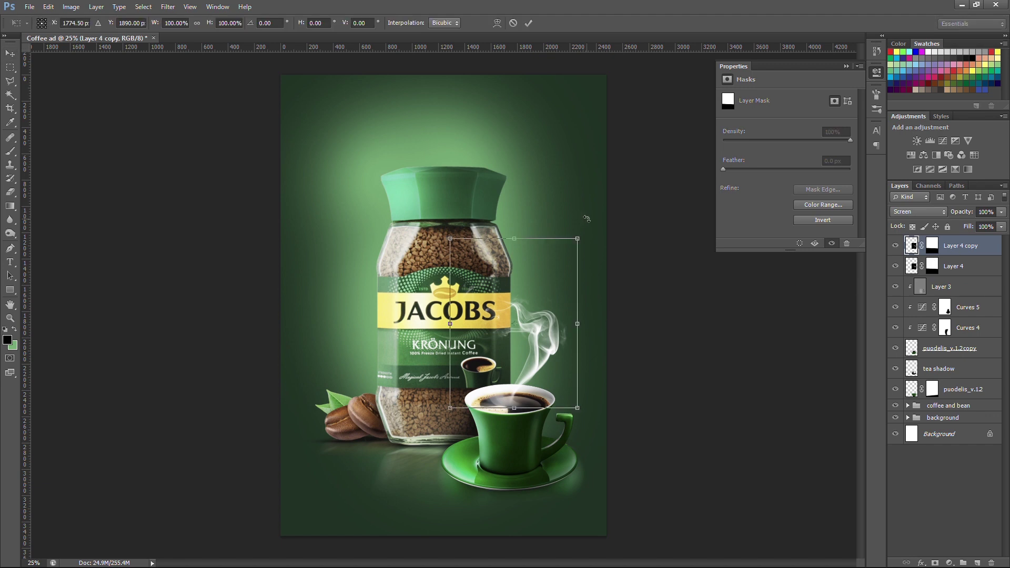
pyautogui.moveTo(577, 237)
pyautogui.mouseDown()
pyautogui.moveTo(558, 294)
pyautogui.moveTo(589, 337)
pyautogui.moveTo(551, 402)
pyautogui.mouseUp()
pyautogui.moveTo(592, 336); pyautogui.dragTo(605, 369)
pyautogui.moveTo(542, 379); pyautogui.dragTo(542, 386)
pyautogui.moveTo(608, 378); pyautogui.dragTo(606, 363)
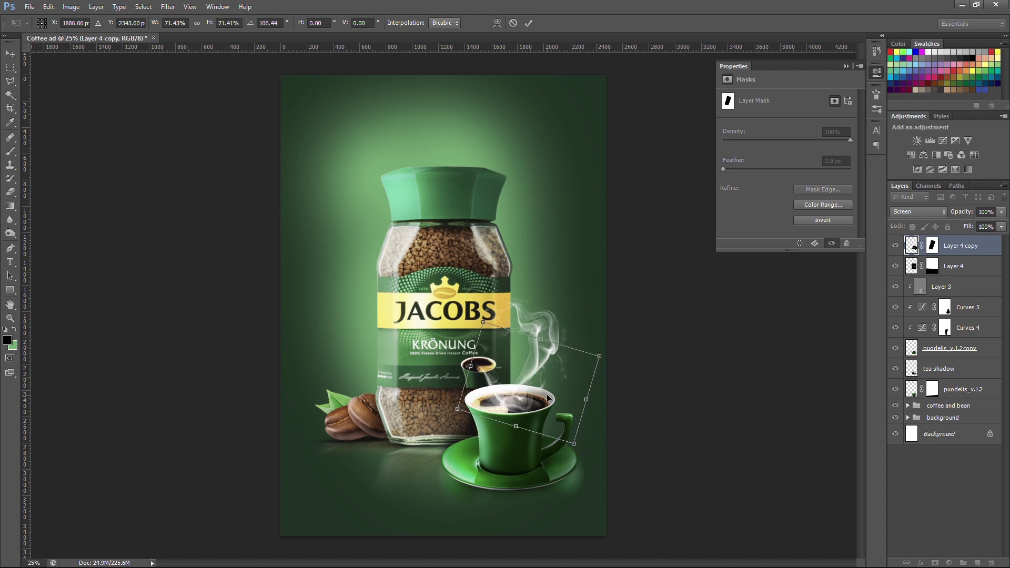
pyautogui.moveTo(550, 395); pyautogui.dragTo(549, 390)
pyautogui.press('Return')
# Fade out the steam copy over the cup with a gradient on its mask.
pyautogui.press('g')
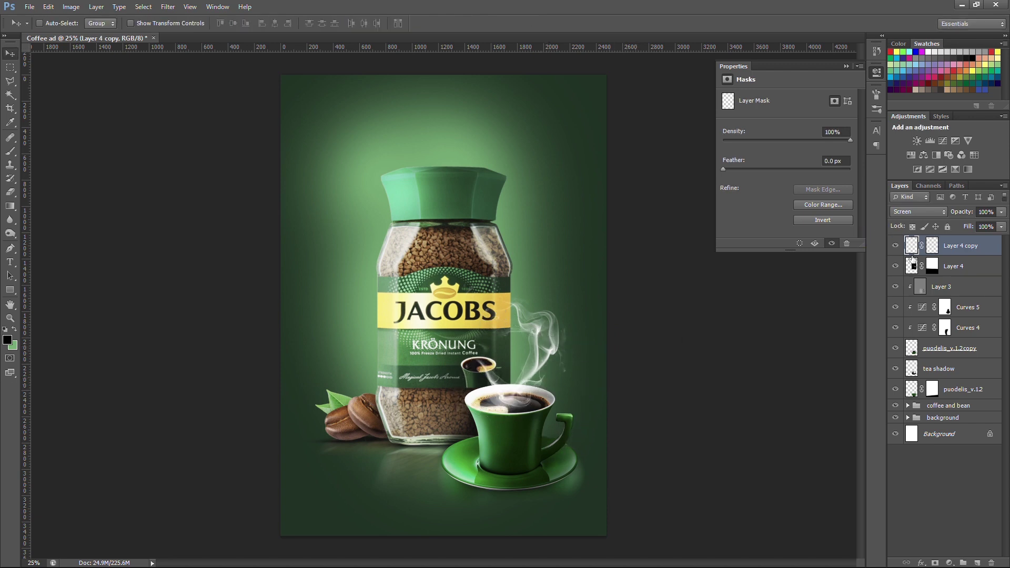
pyautogui.moveTo(512, 360); pyautogui.dragTo(522, 409)
pyautogui.hotkey('ctrl', 'z')
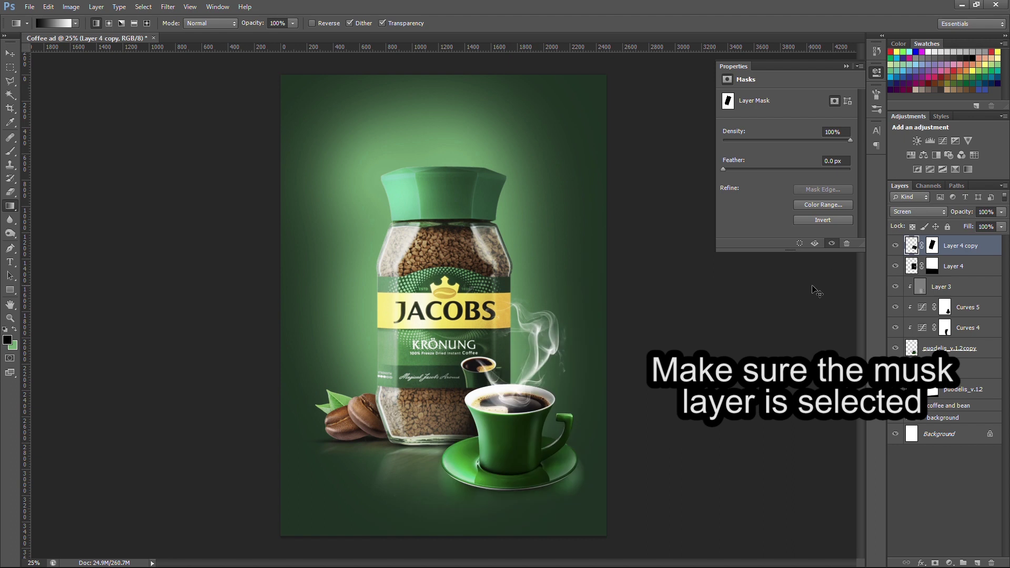
pyautogui.click(935, 253)
pyautogui.moveTo(516, 368); pyautogui.dragTo(539, 402)
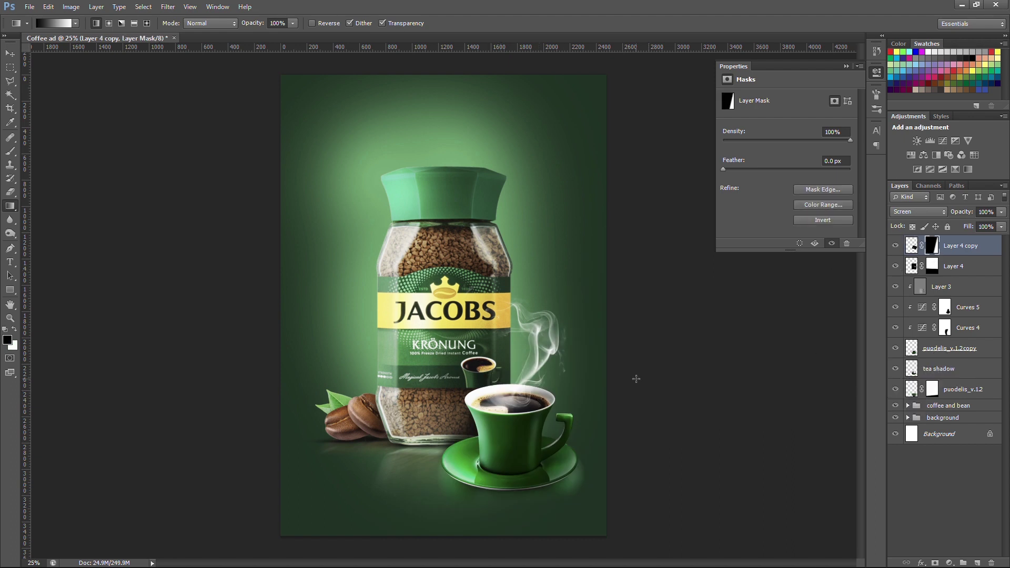
pyautogui.press('v')
pyautogui.hotkey('ctrl', '-')
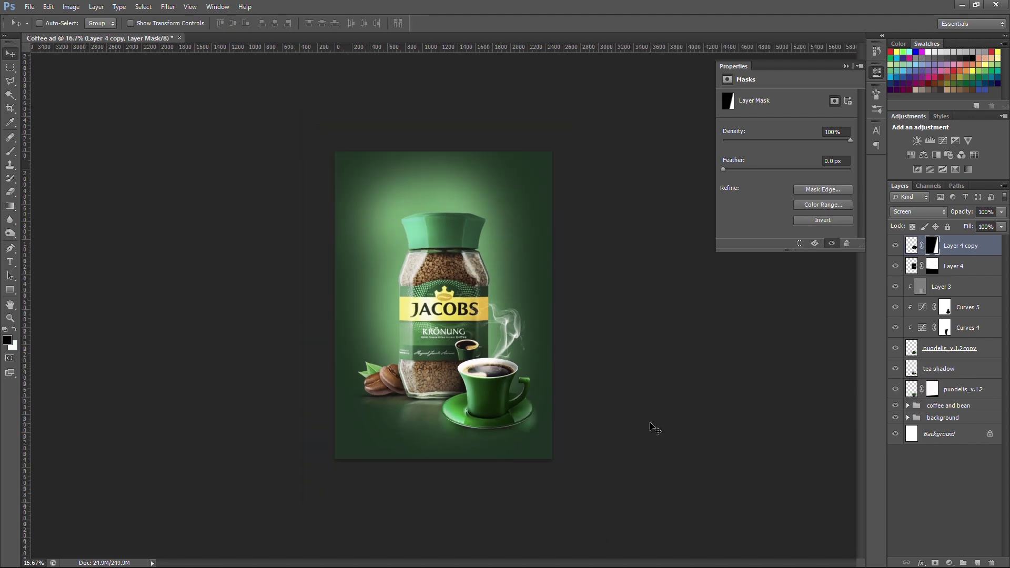
# Group Layer 4 copy through puodelis_v.1.2 and name the group 'coffee cup'.
pyautogui.keyDown('shift'); pyautogui.click(953, 388); pyautogui.keyUp('shift')
pyautogui.hotkey('ctrl', 'g')
pyautogui.doubleClick(939, 242)
pyautogui.write('up')
pyautogui.press('Return')
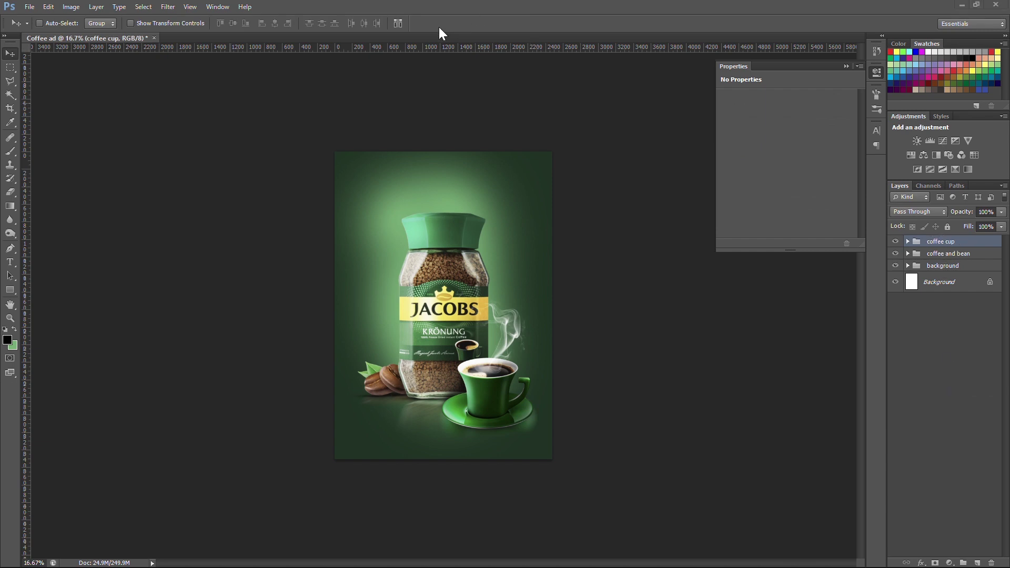
pyautogui.hotkey('ctrl', '+')
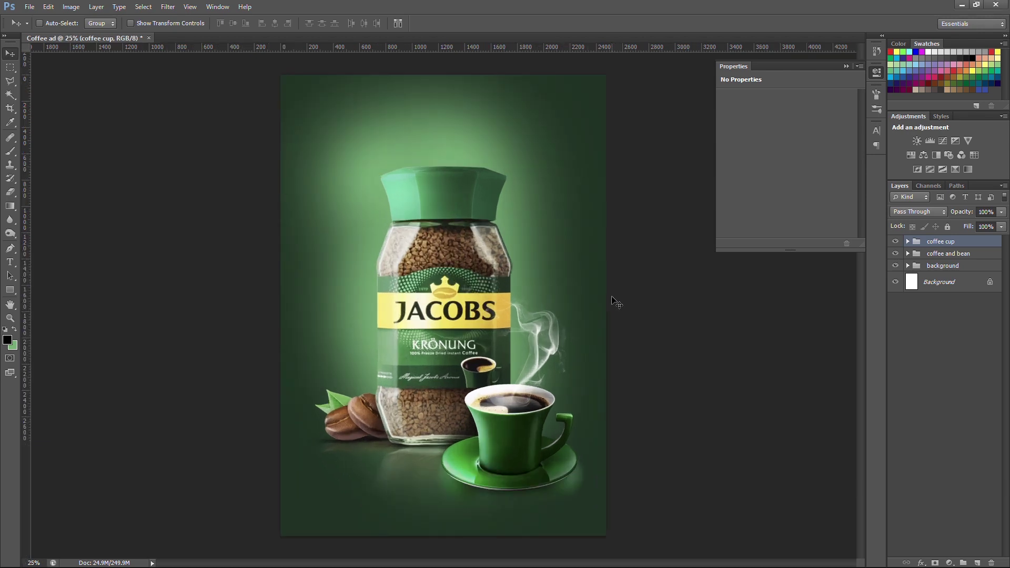
pyautogui.hotkey('ctrl', '-')
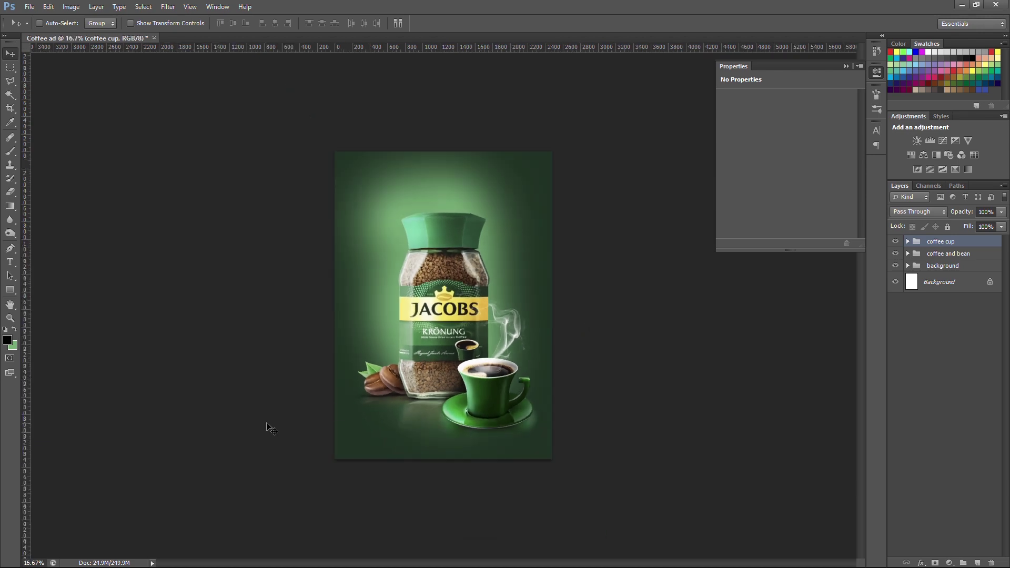
# Place the Jacobs logo image and position it at the poster's lower left.
pyautogui.click(29, 7)
pyautogui.click(55, 263)
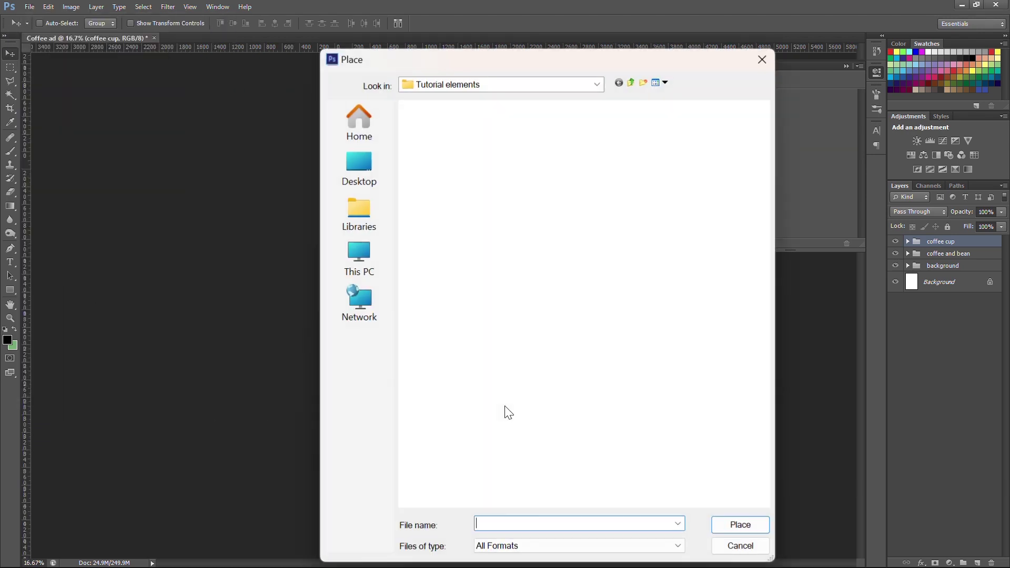
pyautogui.scroll(-3, 772, 295)
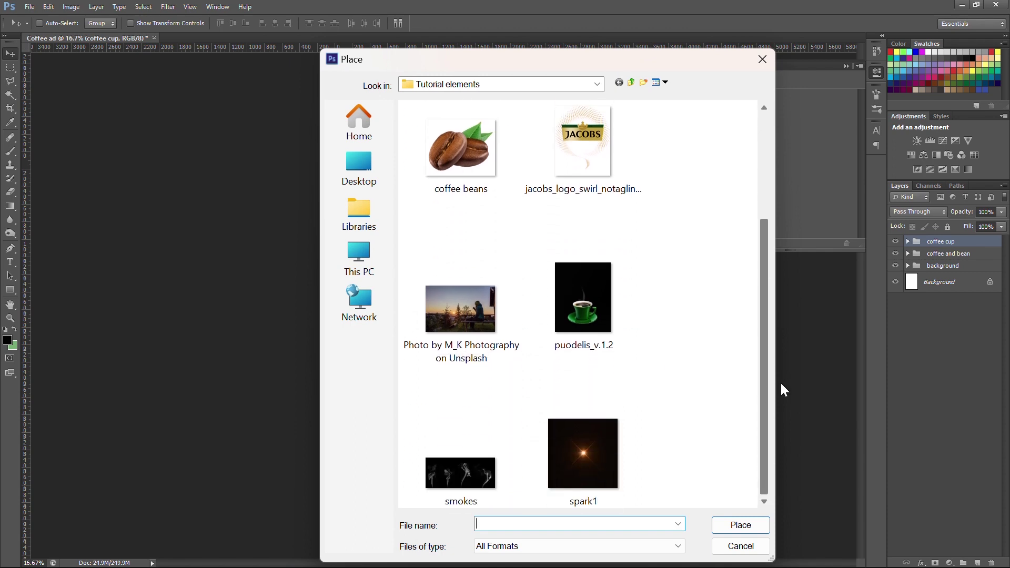
pyautogui.scroll(3, 781, 380)
pyautogui.click(634, 353)
pyautogui.click(740, 525)
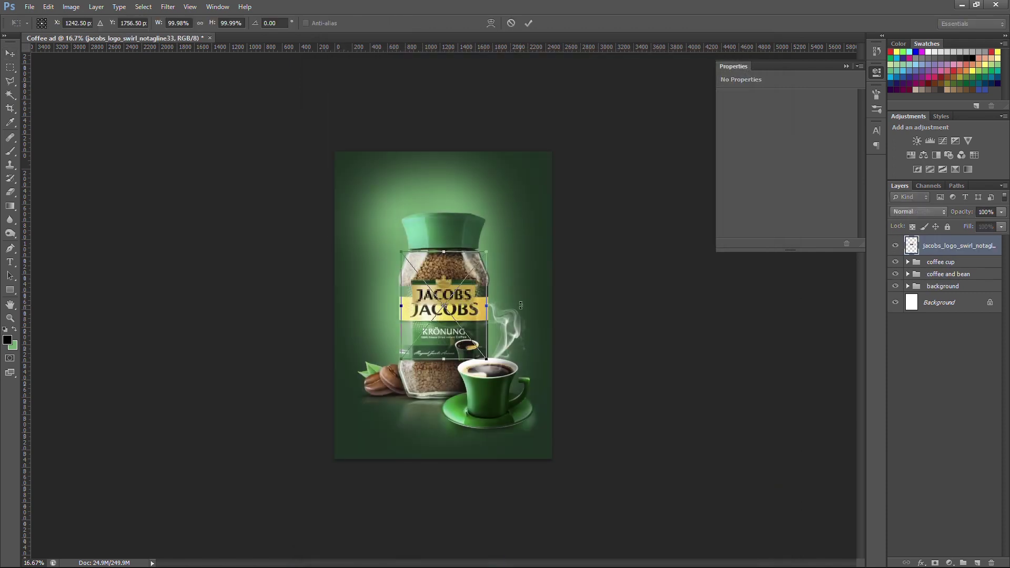
pyautogui.moveTo(456, 296); pyautogui.dragTo(412, 420)
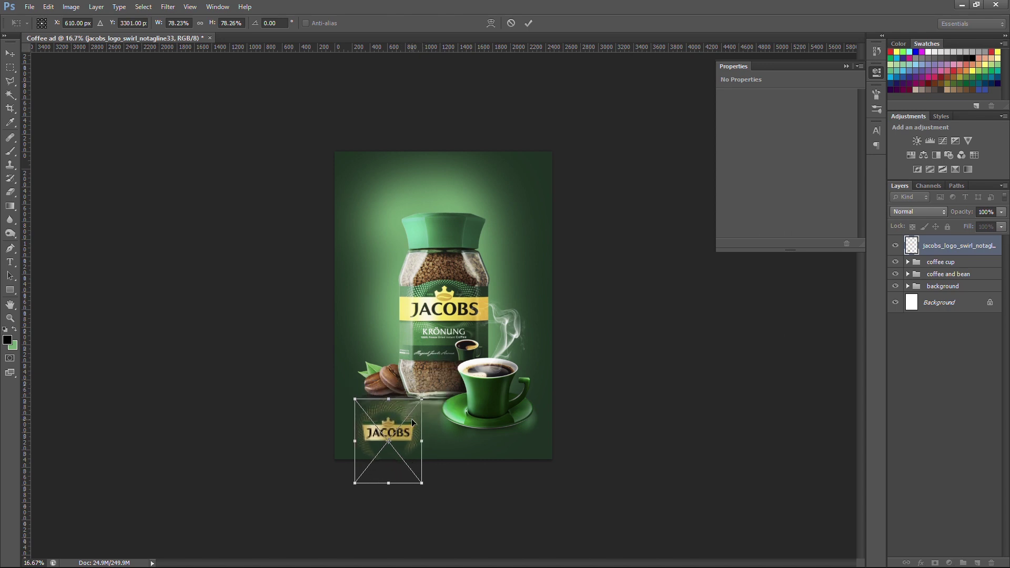
pyautogui.press('Return')
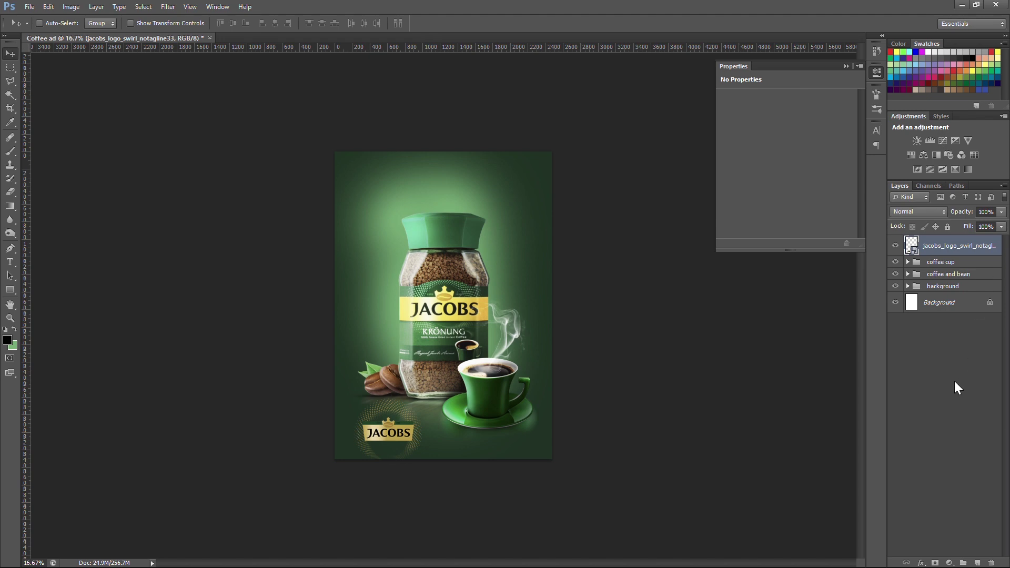
# Add a new Layer 5 with a sampled-colour glow, widened around the logo.
pyautogui.click(977, 563)
pyautogui.press('i')
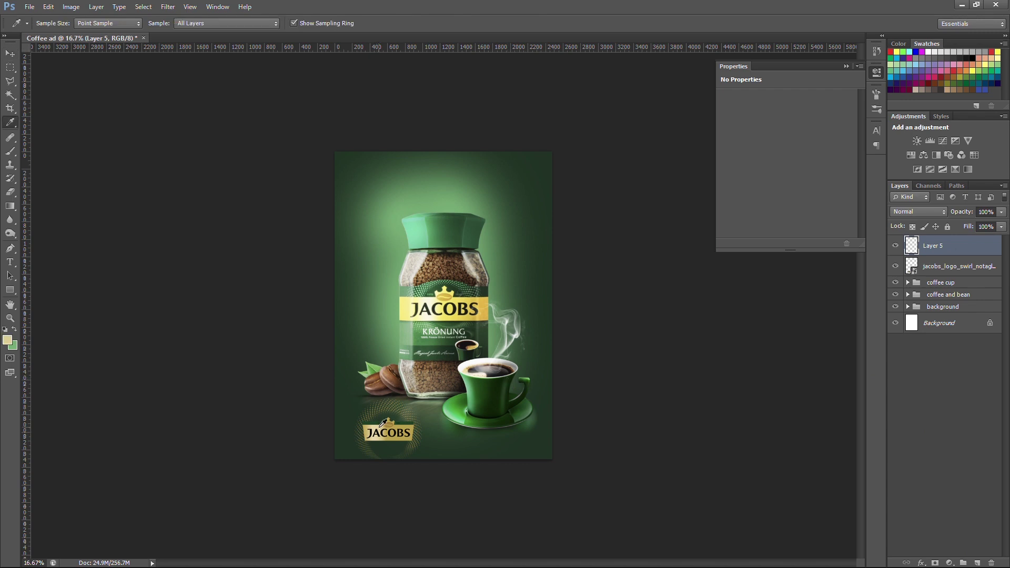
pyautogui.hotkey('ctrl', 't')
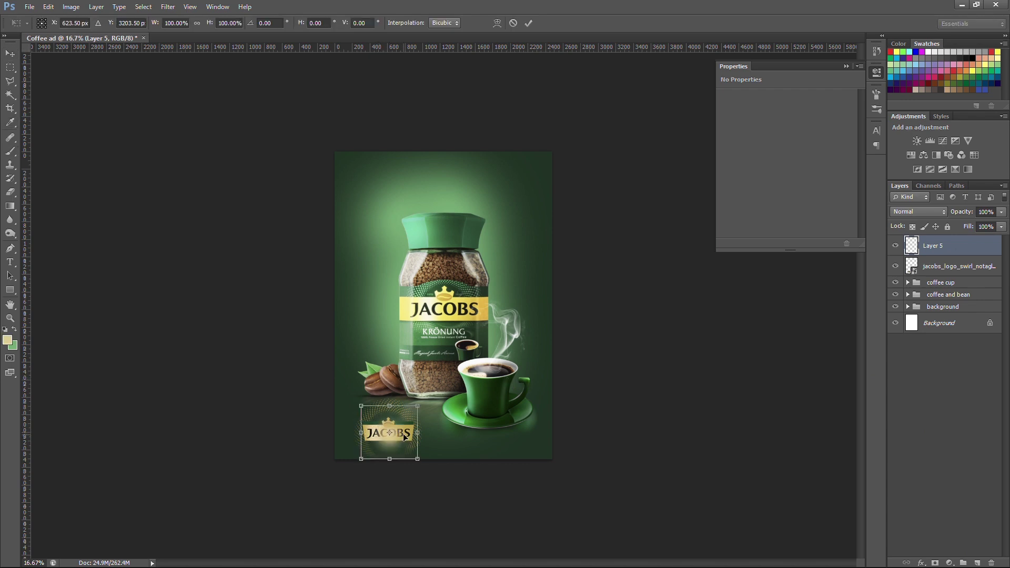
pyautogui.moveTo(417, 433); pyautogui.dragTo(452, 432)
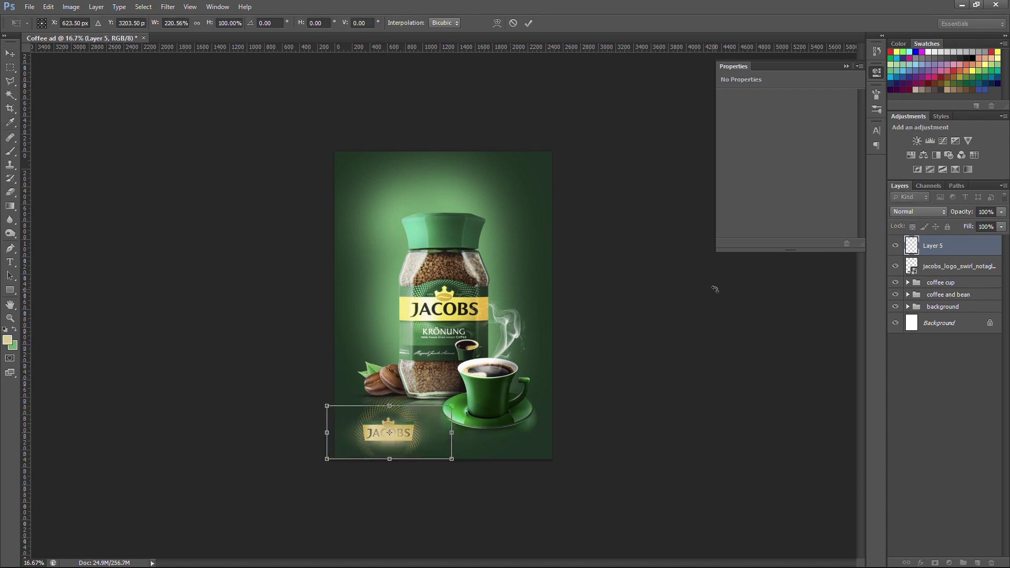
pyautogui.press('Return')
pyautogui.press('b')
pyautogui.click(918, 212)
# Set Layer 5 to Screen and split its Blend If sliders to fade the glow over dark areas.
pyautogui.click(912, 327)
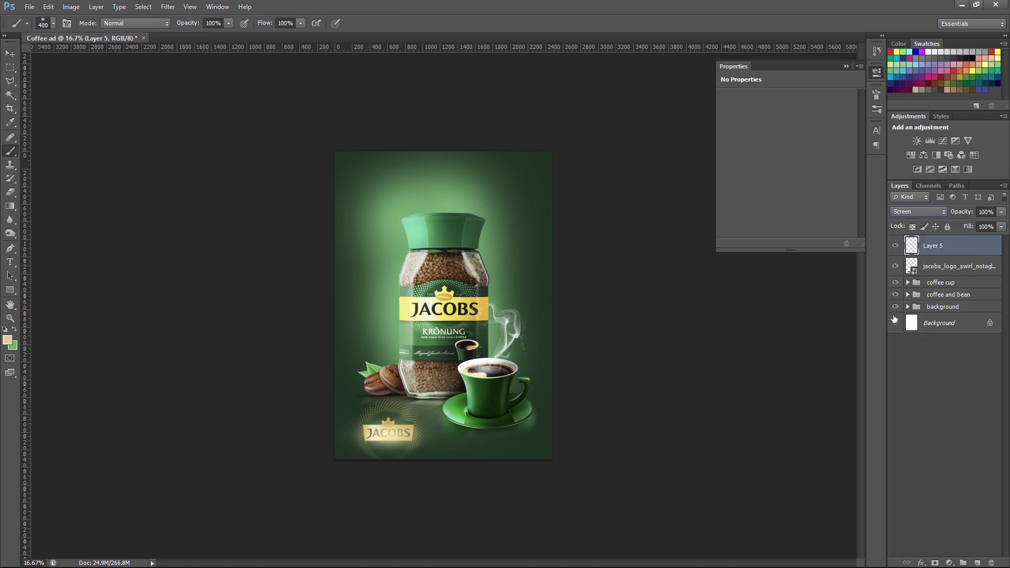
pyautogui.doubleClick(957, 246)
pyautogui.moveTo(754, 259)
pyautogui.mouseDown()
pyautogui.moveTo(857, 267)
pyautogui.moveTo(845, 267)
pyautogui.mouseUp()
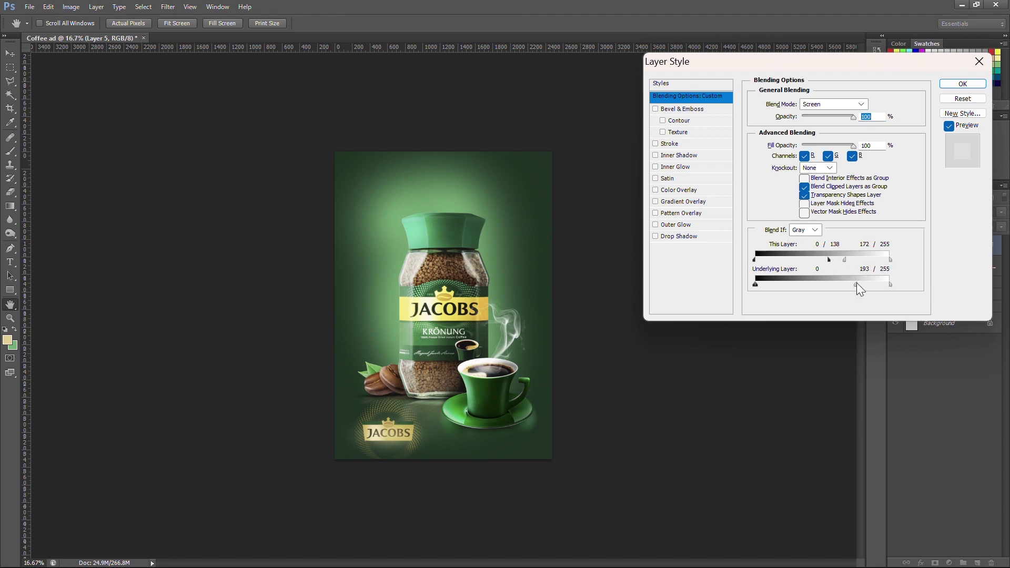
pyautogui.moveTo(756, 285); pyautogui.dragTo(777, 284)
pyautogui.click(959, 86)
# Stretch the Layer 5 glow wider across the poster's bottom.
pyautogui.hotkey('ctrl', 't')
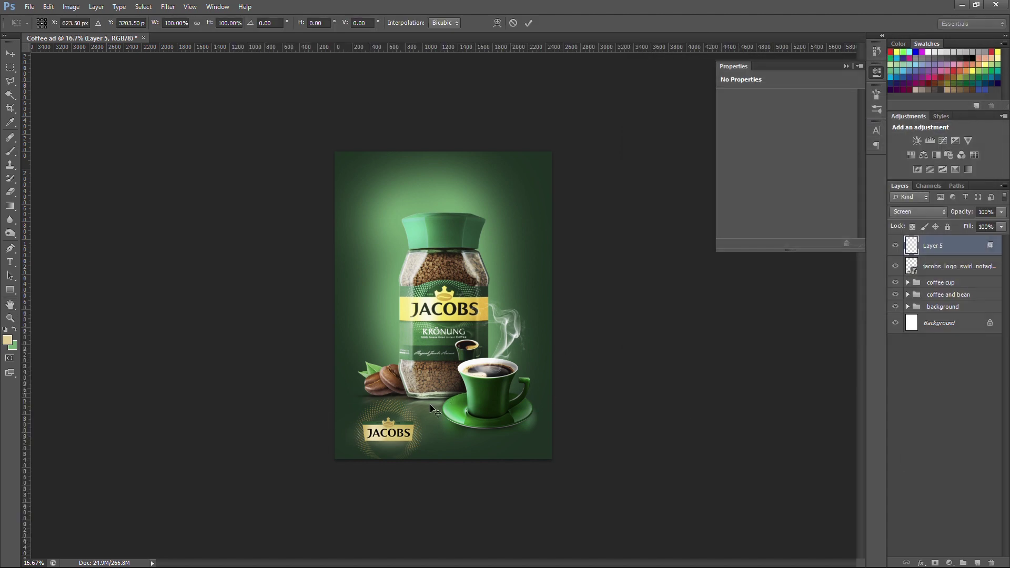
pyautogui.moveTo(453, 434); pyautogui.dragTo(461, 433)
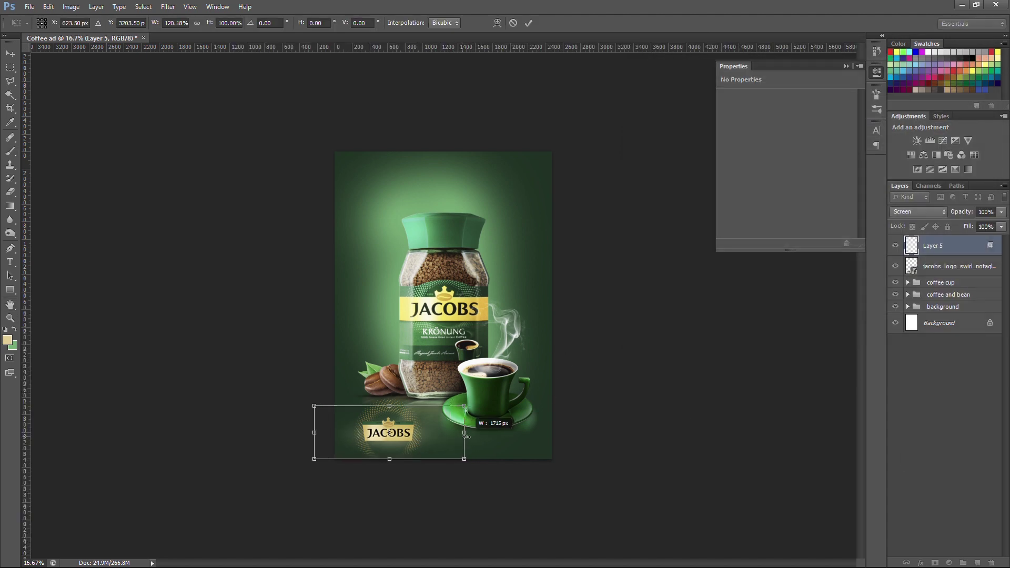
pyautogui.press('Return')
pyautogui.press('b')
pyautogui.press('v')
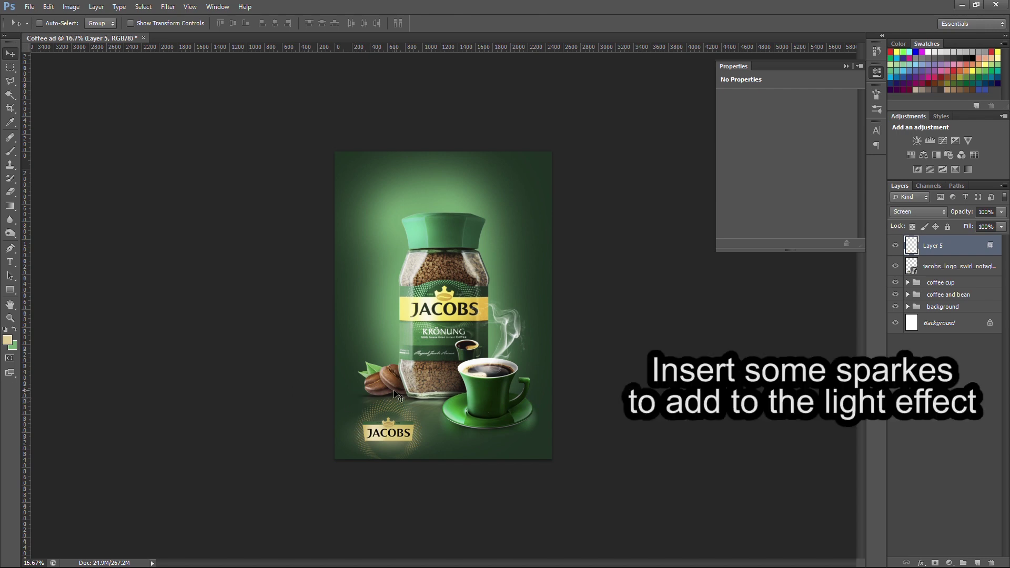
# Place the spark1 image in Screen blend mode and move it toward the jar top.
pyautogui.click(29, 7)
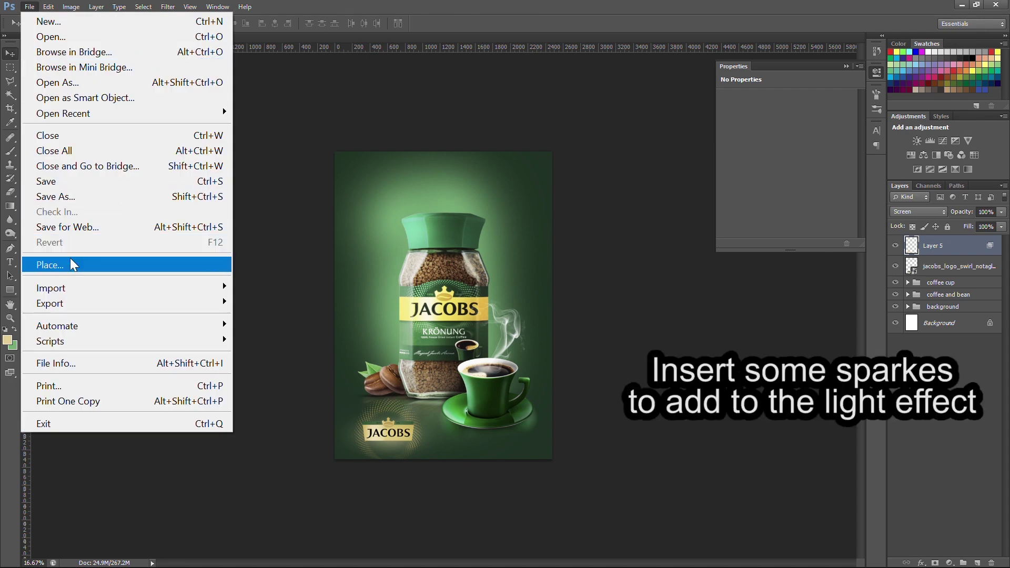
pyautogui.click(70, 263)
pyautogui.scroll(-1, 760, 245)
pyautogui.scroll(-2, 741, 387)
pyautogui.click(583, 454)
pyautogui.click(742, 524)
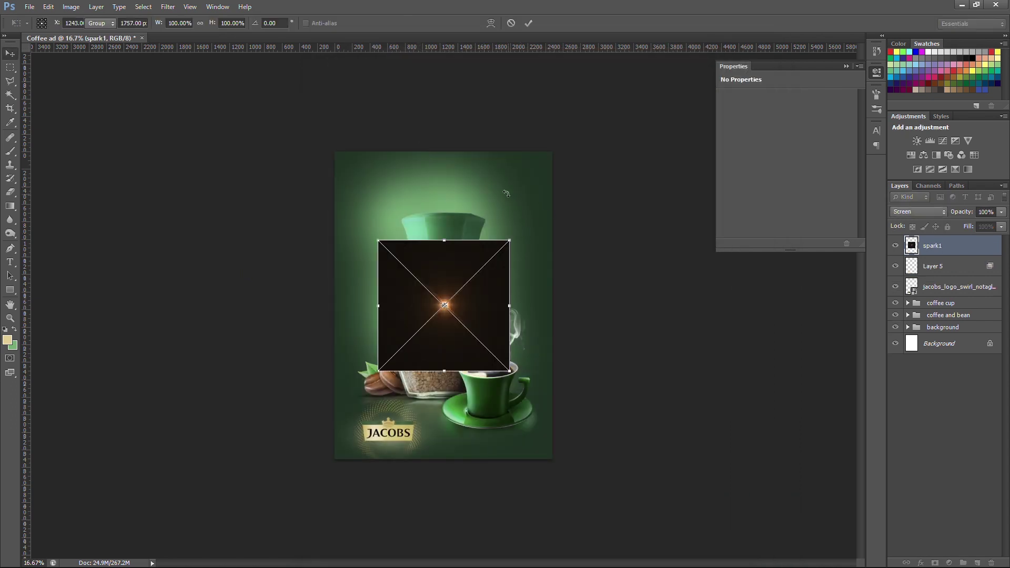
pyautogui.press('Return')
pyautogui.click(923, 212)
pyautogui.click(909, 324)
pyautogui.moveTo(453, 312); pyautogui.dragTo(448, 263)
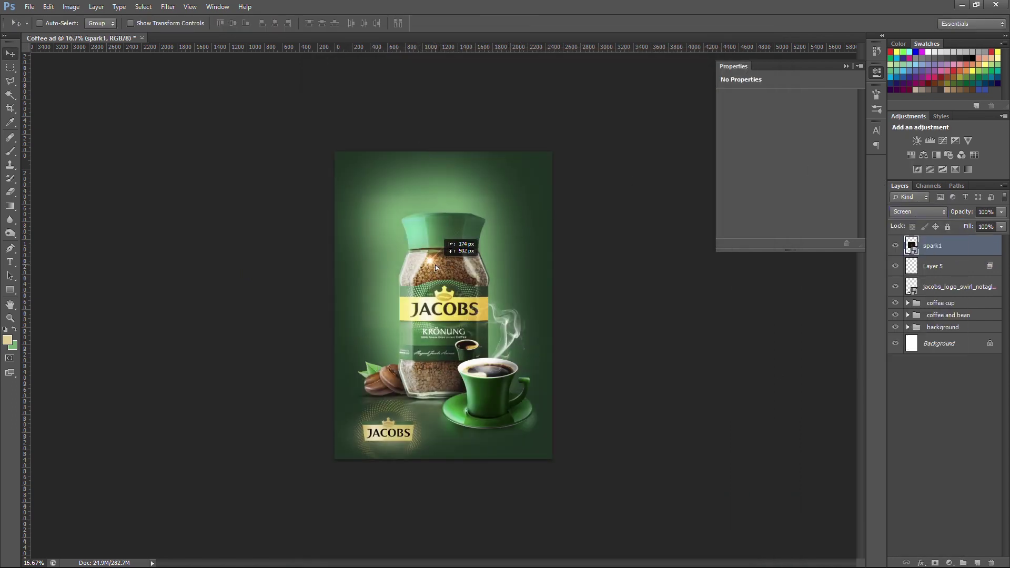
# Add a layer mask to spark1 and paint black to hide unwanted glow.
pyautogui.click(936, 563)
pyautogui.press('d')
pyautogui.press('b')
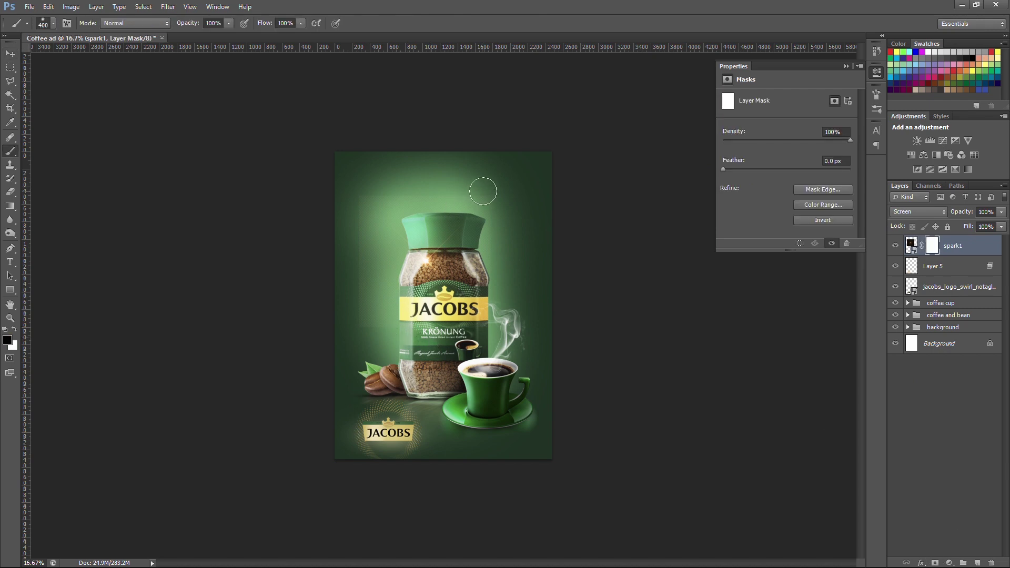
pyautogui.press(']')
pyautogui.press(']')
pyautogui.moveTo(484, 200); pyautogui.dragTo(479, 394)
# Move the spark to the lid's top-left edge and scale it down to about 59%.
pyautogui.press('v')
pyautogui.moveTo(437, 247); pyautogui.dragTo(402, 209)
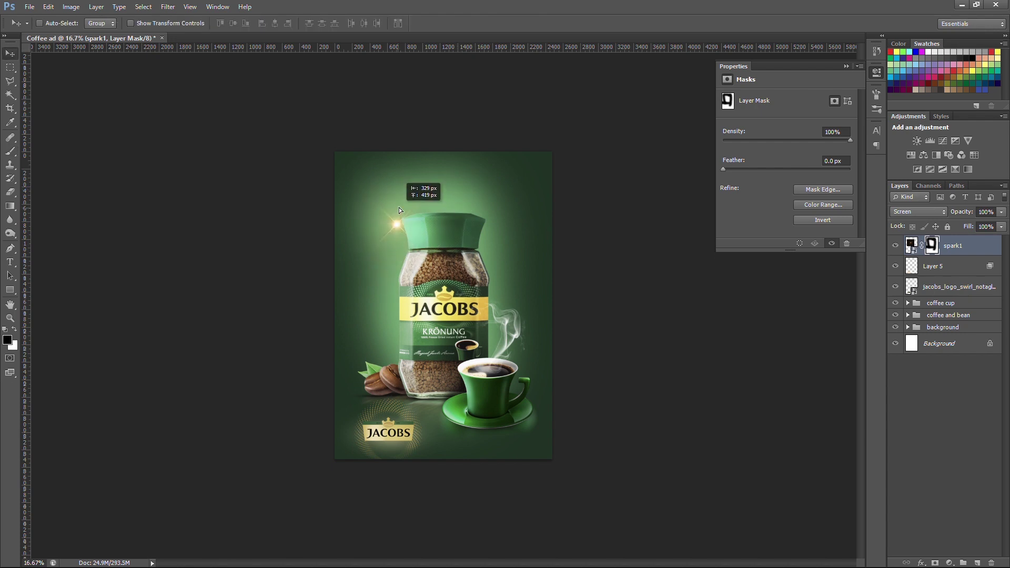
pyautogui.hotkey('ctrl', 't')
pyautogui.moveTo(464, 156)
pyautogui.mouseDown()
pyautogui.moveTo(447, 173)
pyautogui.moveTo(462, 158)
pyautogui.mouseUp()
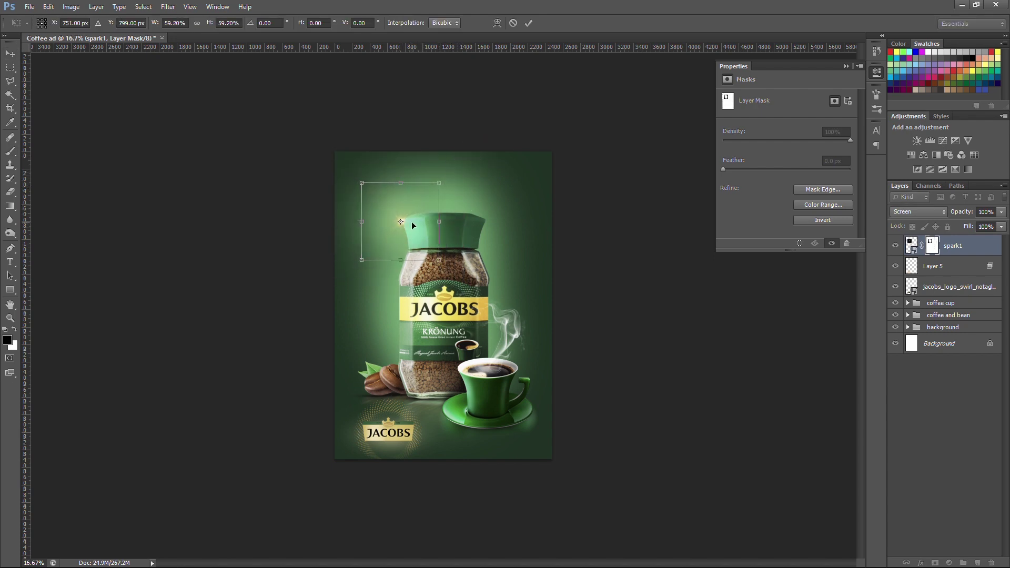
pyautogui.press('Return')
# Duplicate the spark beside the JACOBS label, enlarge it to about 141%, and stretch it thin.
pyautogui.hotkey('ctrl', '+')
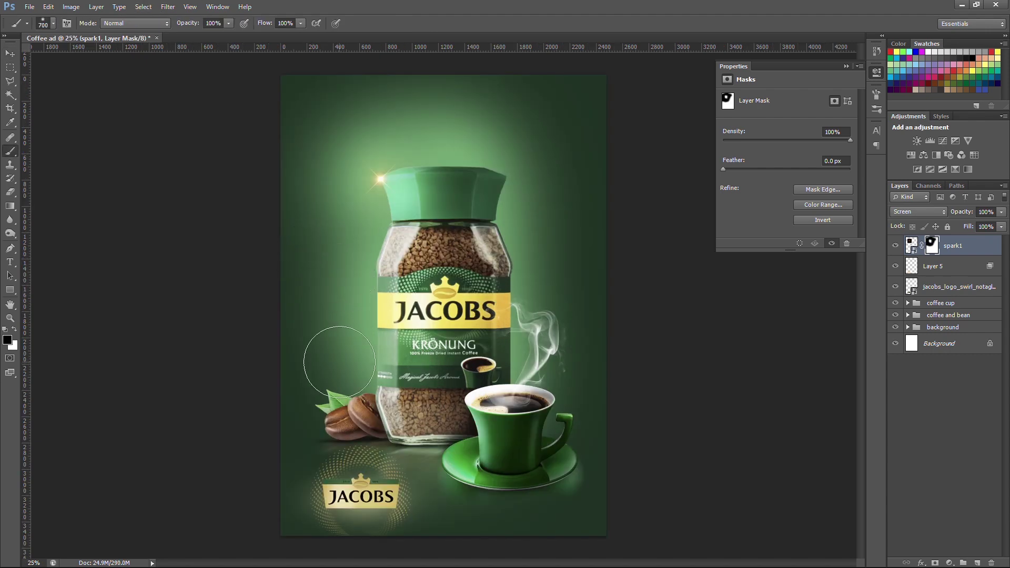
pyautogui.moveTo(398, 188); pyautogui.dragTo(396, 334)
pyautogui.hotkey('ctrl', 't')
pyautogui.moveTo(439, 263)
pyautogui.mouseDown()
pyautogui.moveTo(375, 237)
pyautogui.moveTo(337, 205)
pyautogui.mouseUp()
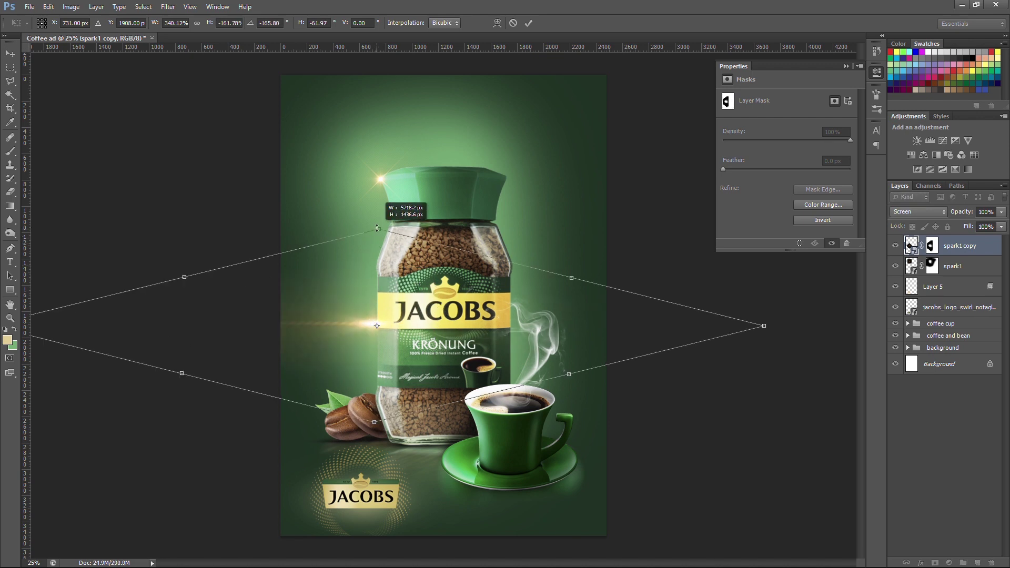
pyautogui.hotkey('ctrl', 'z')
pyautogui.moveTo(378, 243); pyautogui.dragTo(376, 175)
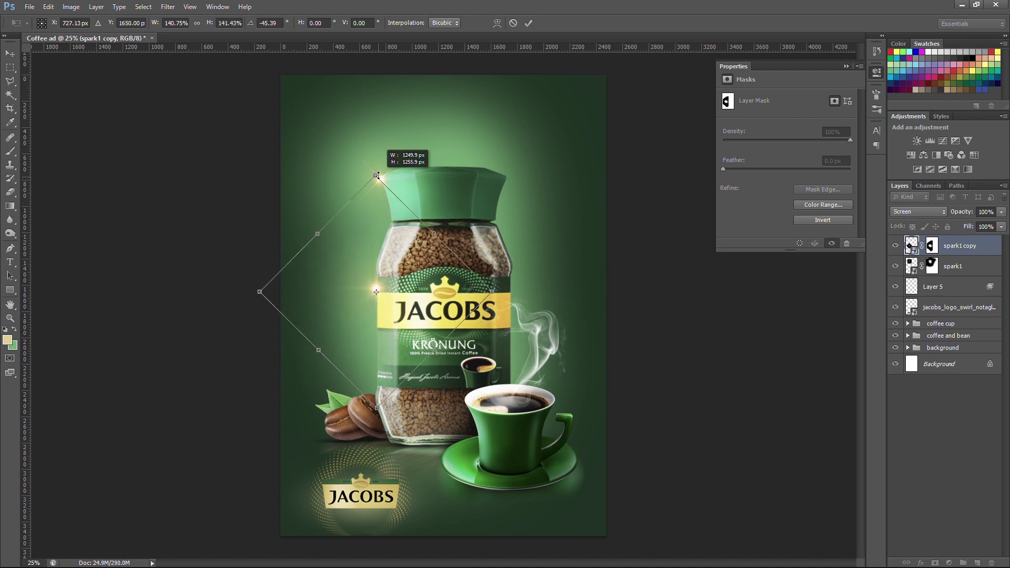
pyautogui.moveTo(484, 297); pyautogui.dragTo(429, 296)
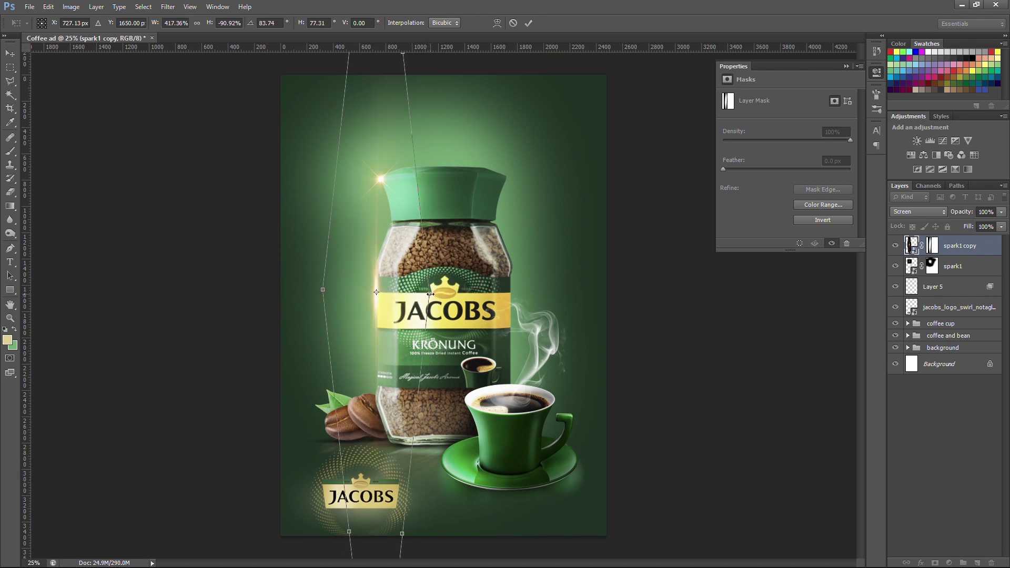
# Shorten the flare from its top and move it down along the jar's edge.
pyautogui.hotkey('ctrl', '-')
pyautogui.moveTo(410, 57); pyautogui.dragTo(412, 192)
pyautogui.press('Return')
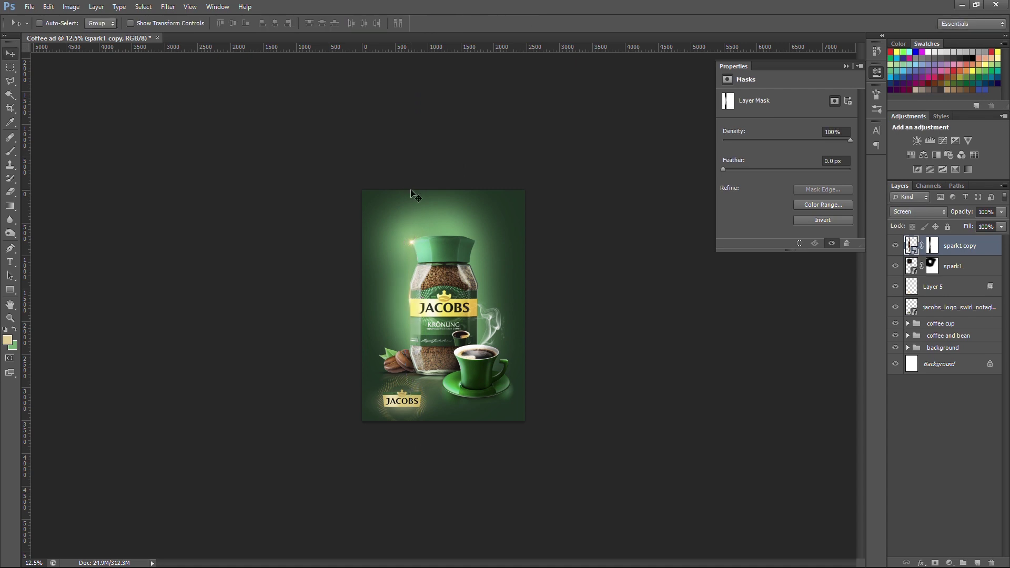
pyautogui.hotkey('ctrl', '+')
pyautogui.hotkey('ctrl', '+')
pyautogui.hotkey('ctrl', '+')
pyautogui.moveTo(354, 299); pyautogui.dragTo(357, 336)
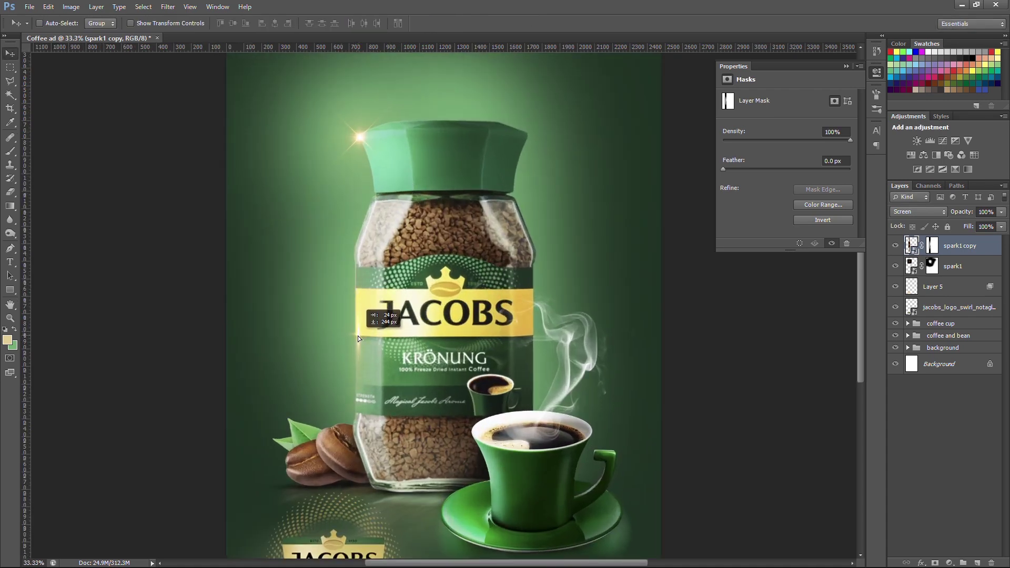
pyautogui.hotkey('ctrl', '-')
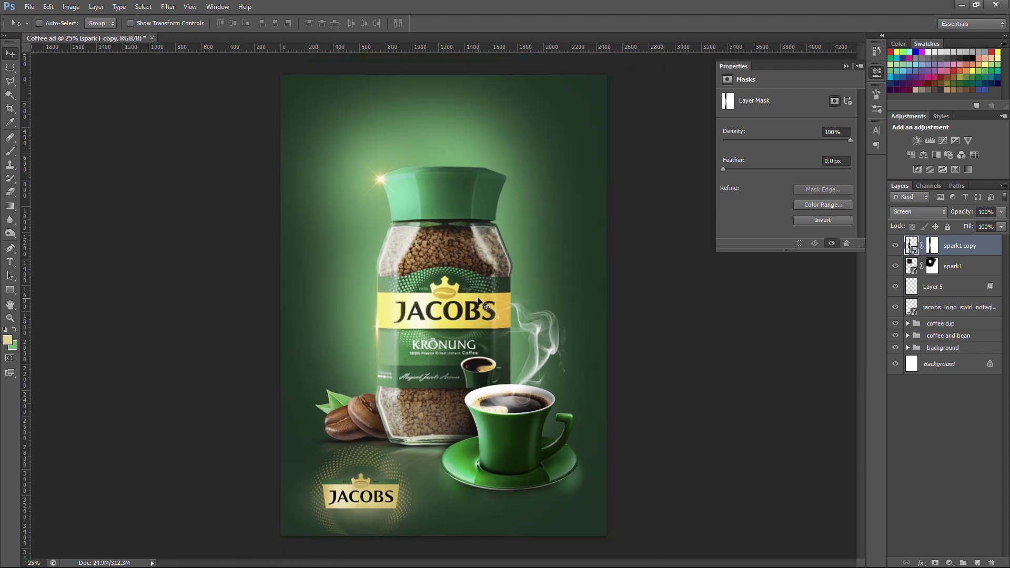
# Duplicate the spark onto the jar's left edge at 200% width, flattened to about 39% height.
pyautogui.keyDown('alt'); pyautogui.moveTo(496, 281); pyautogui.dragTo(343, 318); pyautogui.keyUp('alt')
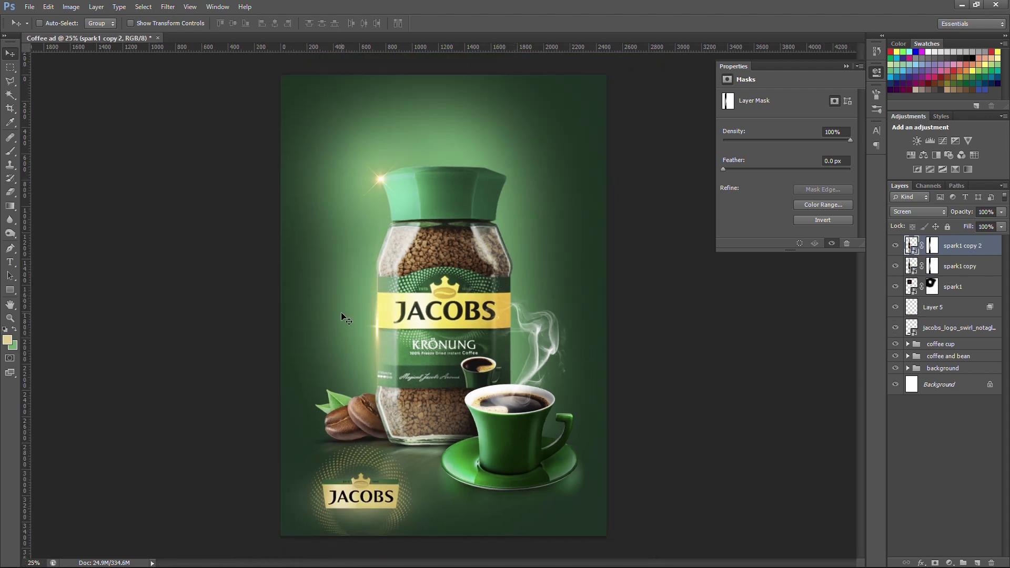
pyautogui.hotkey('ctrl', 't')
pyautogui.keyDown('alt'); pyautogui.moveTo(404, 324); pyautogui.dragTo(425, 324); pyautogui.keyUp('alt')
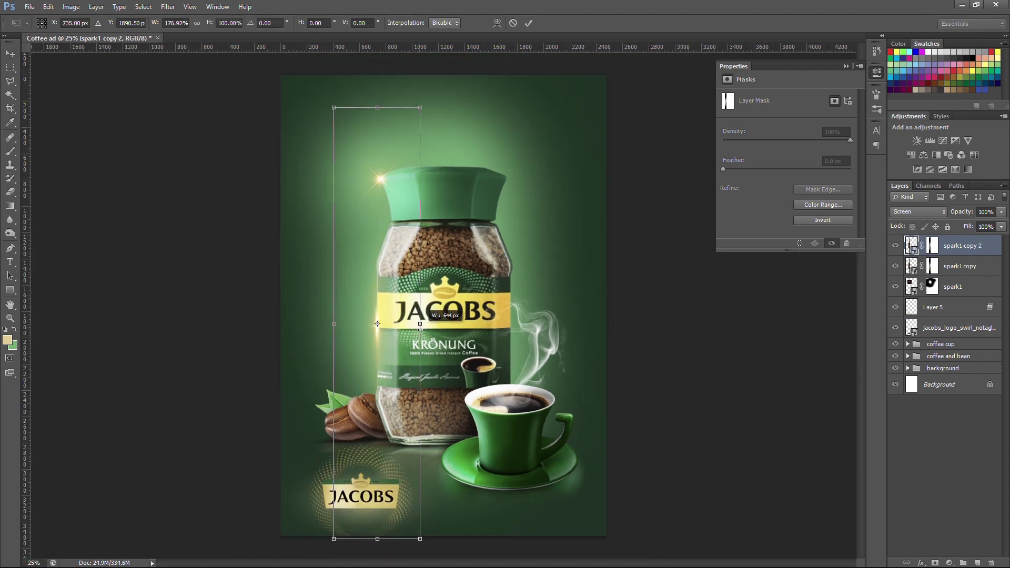
pyautogui.keyDown('alt'); pyautogui.moveTo(377, 107); pyautogui.dragTo(377, 241); pyautogui.keyUp('alt')
pyautogui.moveTo(389, 340)
pyautogui.mouseDown()
pyautogui.moveTo(375, 343)
pyautogui.moveTo(404, 319)
pyautogui.mouseUp()
pyautogui.press('Return')
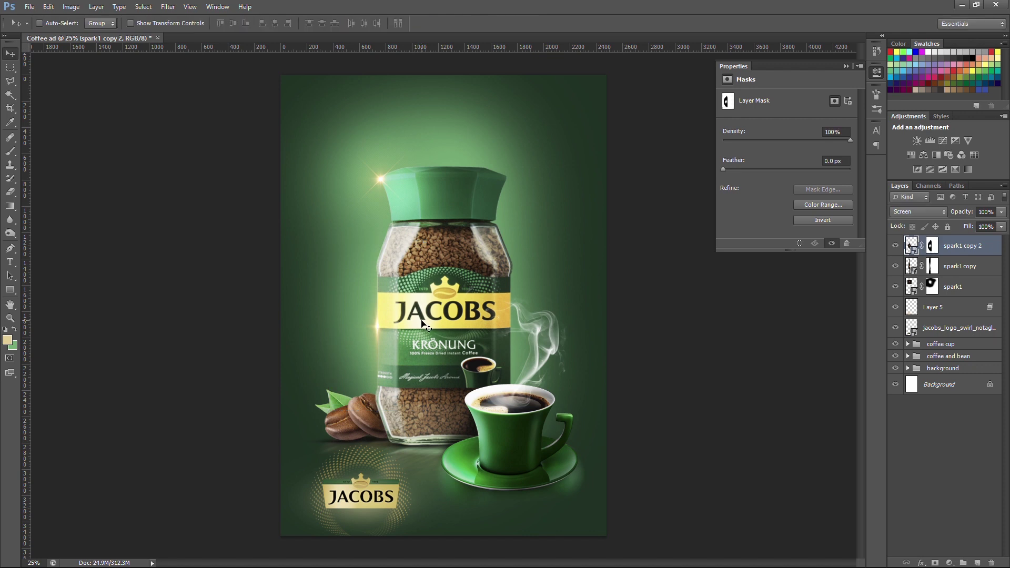
pyautogui.hotkey('ctrl', '-')
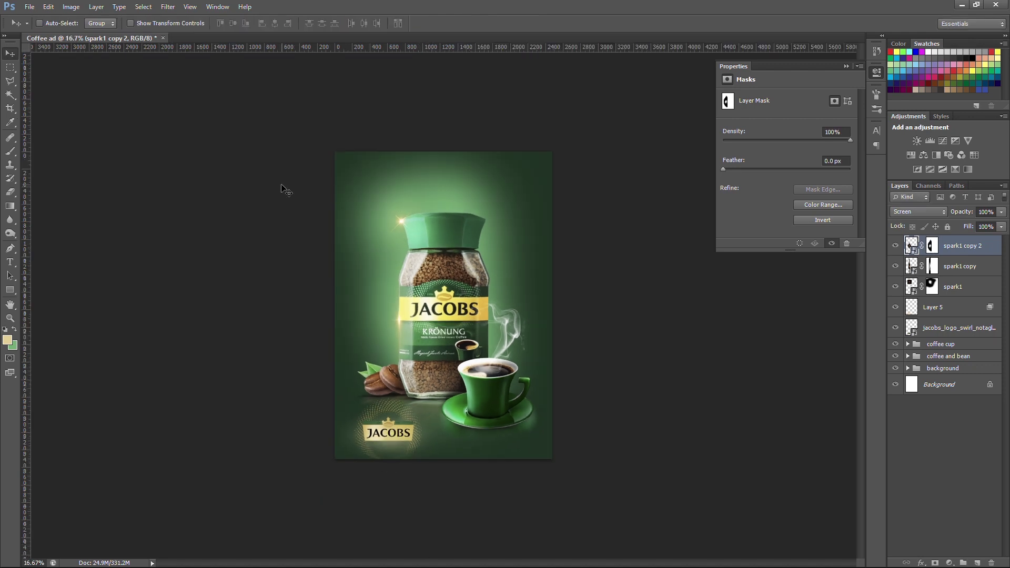
# Place the big light image and set its blend mode to Screen.
pyautogui.click(29, 7)
pyautogui.click(84, 263)
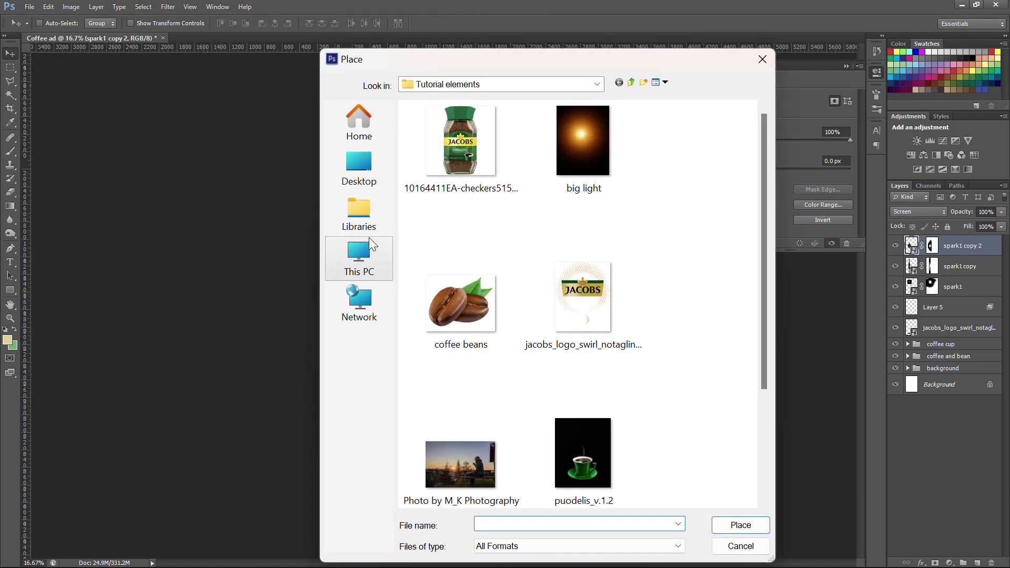
pyautogui.doubleClick(582, 140)
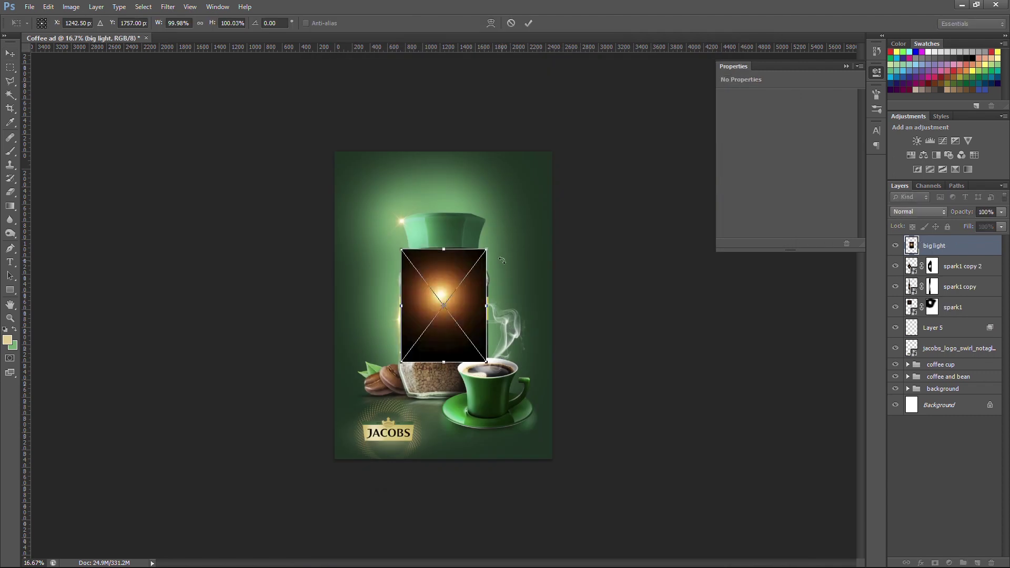
pyautogui.press('Return')
pyautogui.click(939, 209)
pyautogui.click(916, 329)
# Move the big light glow to the top-left corner and enlarge it to about 220%.
pyautogui.moveTo(452, 327); pyautogui.dragTo(355, 192)
pyautogui.hotkey('ctrl', 't')
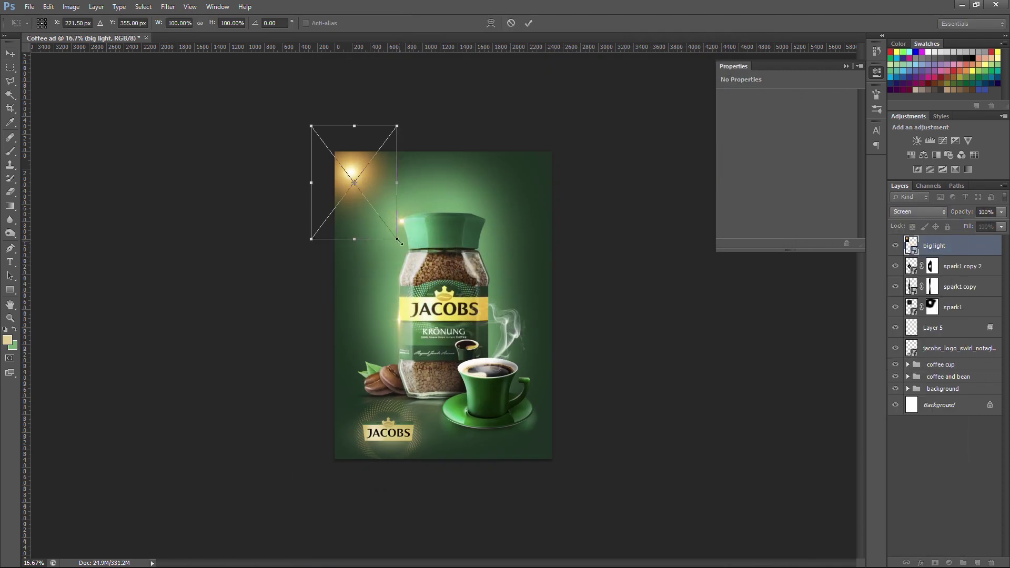
pyautogui.moveTo(398, 241); pyautogui.dragTo(448, 307)
pyautogui.moveTo(400, 214); pyautogui.dragTo(431, 241)
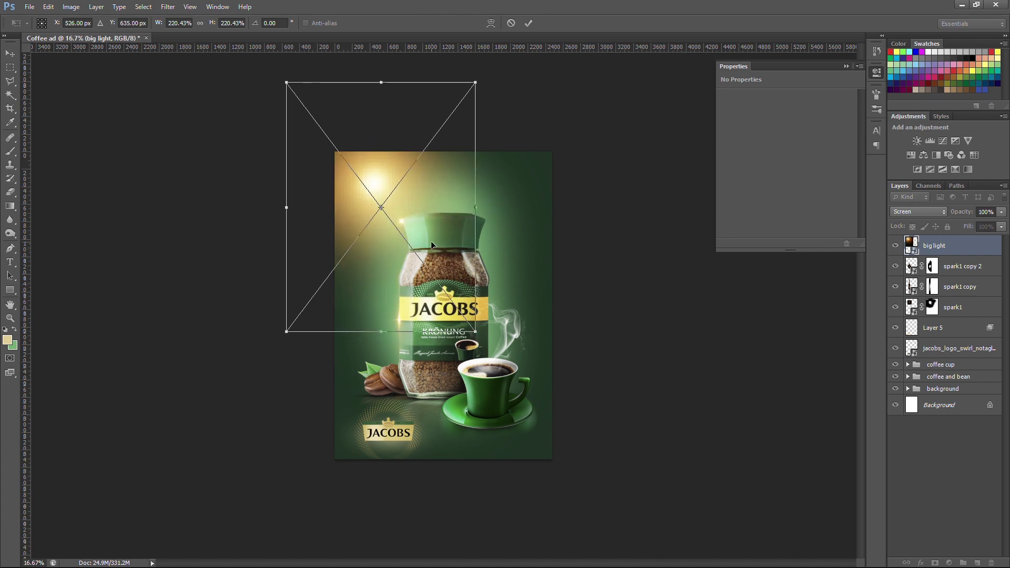
pyautogui.press('Return')
# Mask part of the big light glow with black paint and shift it further up-left.
pyautogui.click(948, 562)
pyautogui.press('d')
pyautogui.press('b')
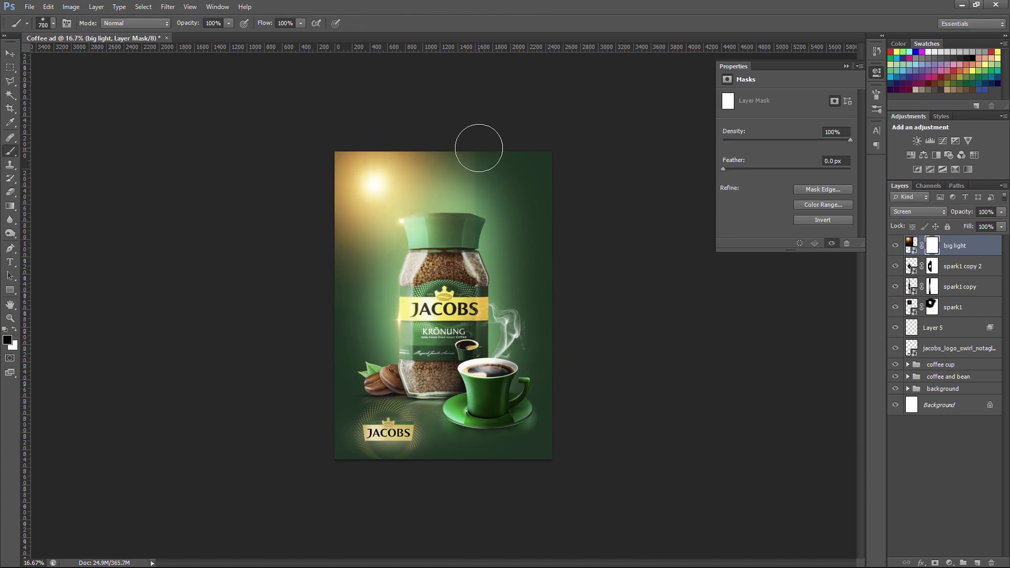
pyautogui.moveTo(358, 322); pyautogui.dragTo(392, 351)
pyautogui.press(']')
pyautogui.press(']')
pyautogui.press(']')
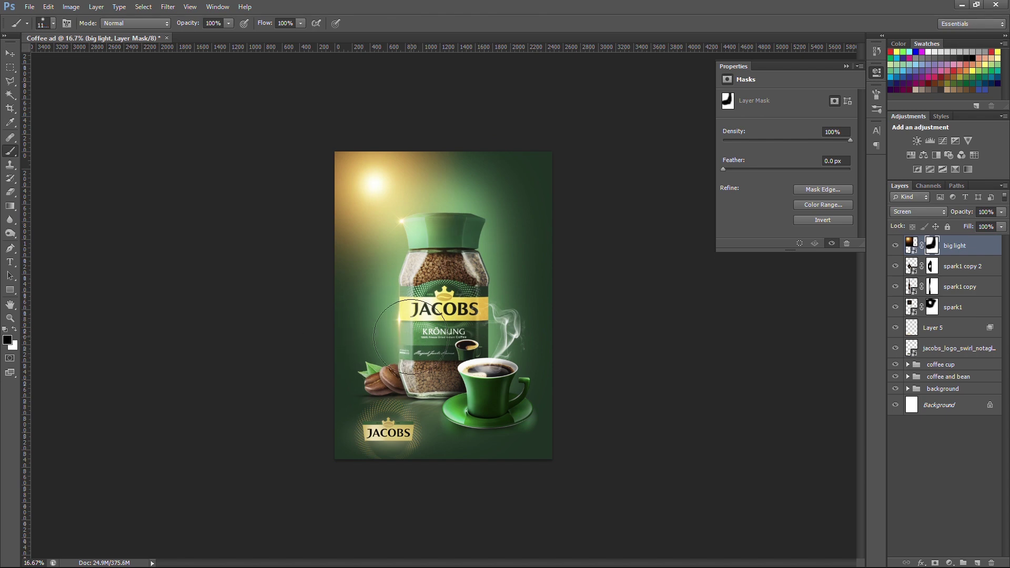
pyautogui.press('v')
pyautogui.moveTo(388, 190); pyautogui.dragTo(374, 181)
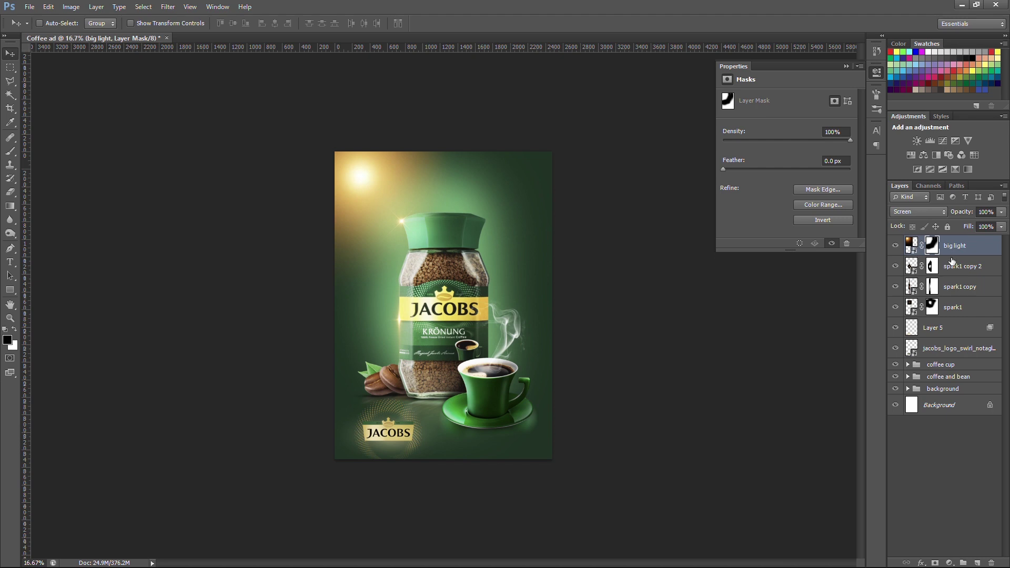
# Add a Hue/Saturation adjustment clipped to big light with Hue +19, Saturation -42.
pyautogui.click(950, 562)
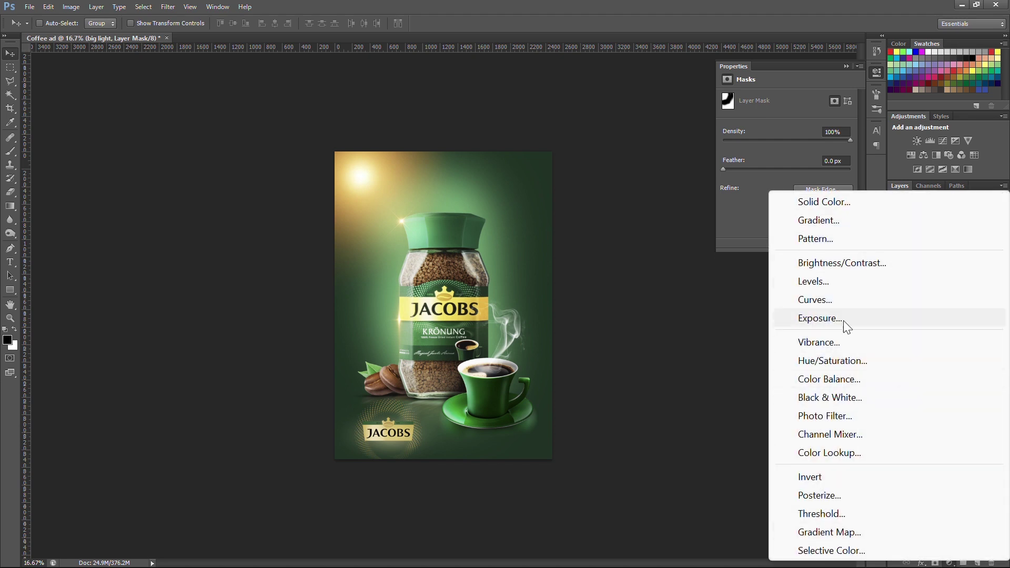
pyautogui.click(842, 358)
pyautogui.click(783, 244)
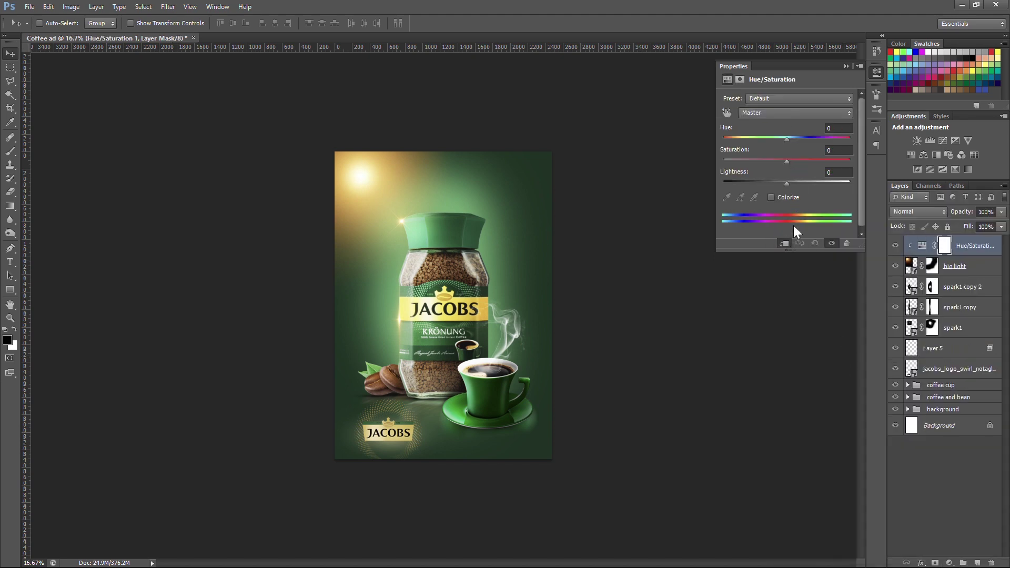
pyautogui.moveTo(786, 139)
pyautogui.mouseDown()
pyautogui.moveTo(799, 138)
pyautogui.moveTo(760, 158)
pyautogui.mouseUp()
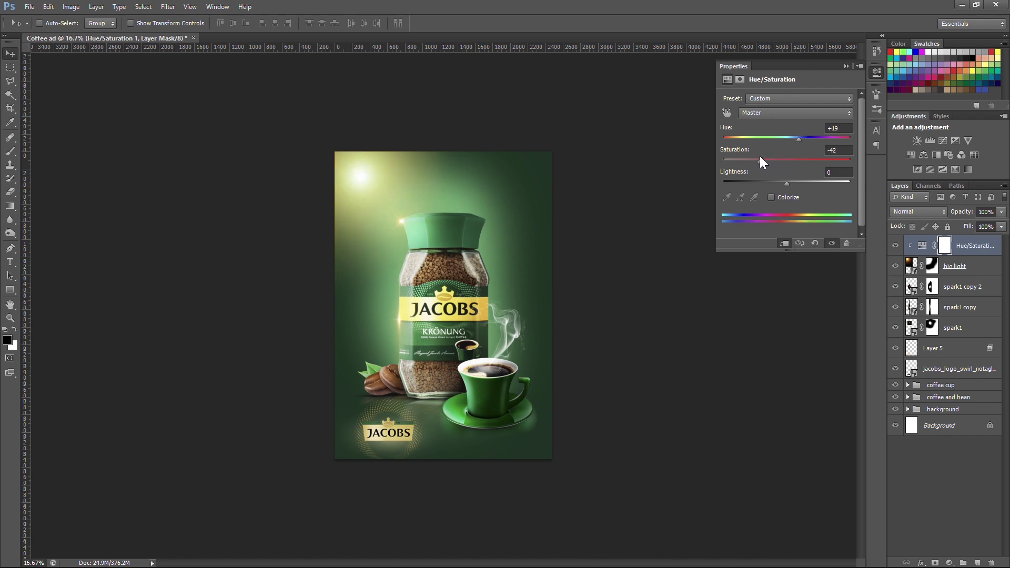
pyautogui.click(846, 66)
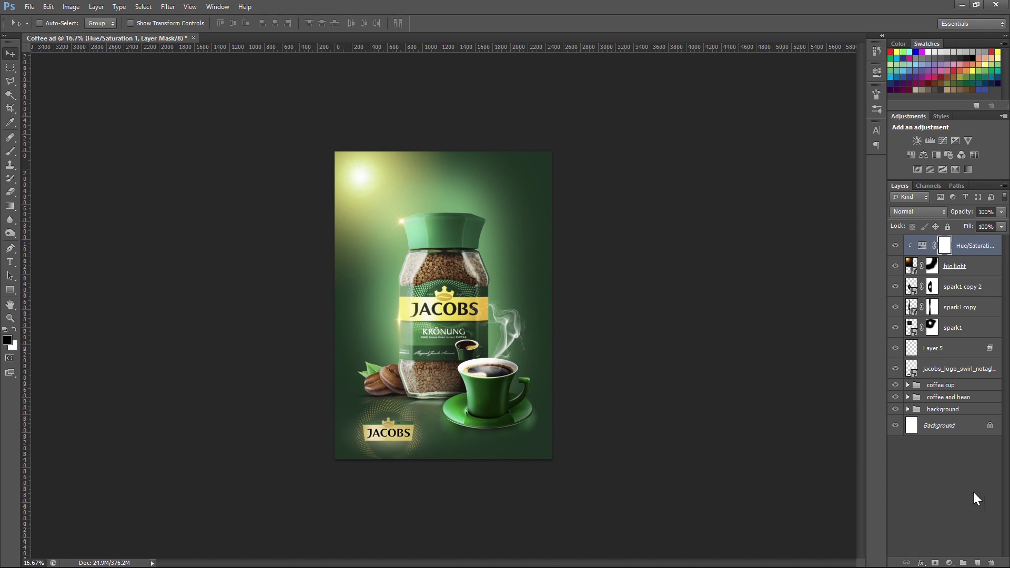
# Paint a soft sampled-colour haze along the top on new Layer 6 at 56% opacity.
pyautogui.click(977, 563)
pyautogui.press('i')
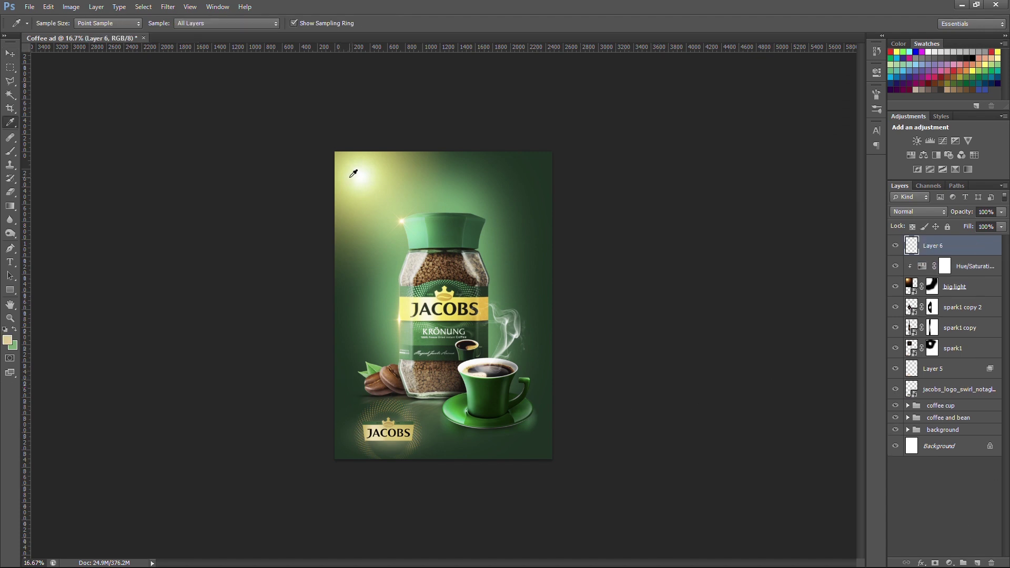
pyautogui.press('b')
pyautogui.press(']')
pyautogui.press(']')
pyautogui.press(']')
pyautogui.press(']')
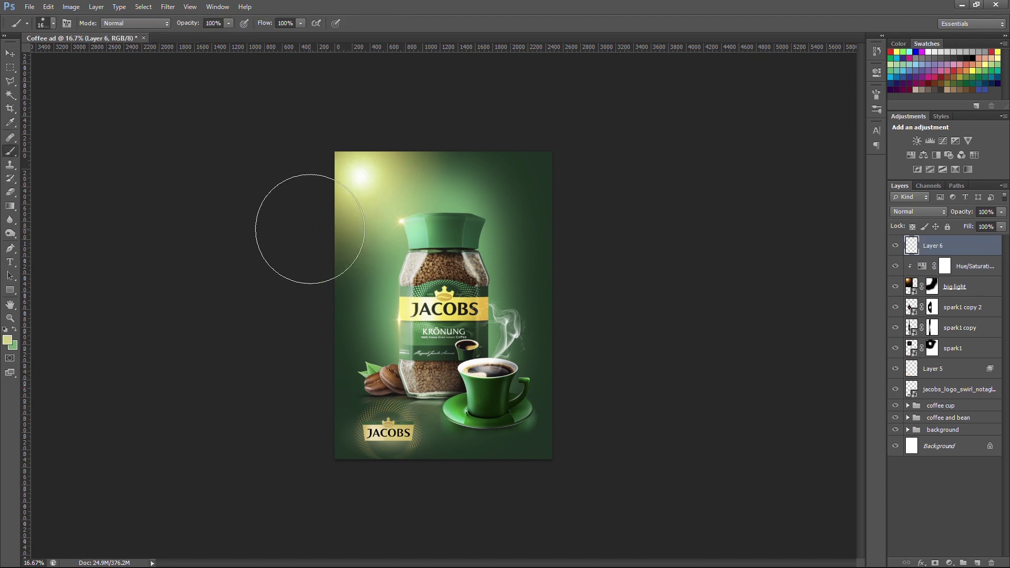
pyautogui.press(']')
pyautogui.moveTo(373, 113); pyautogui.dragTo(642, 102)
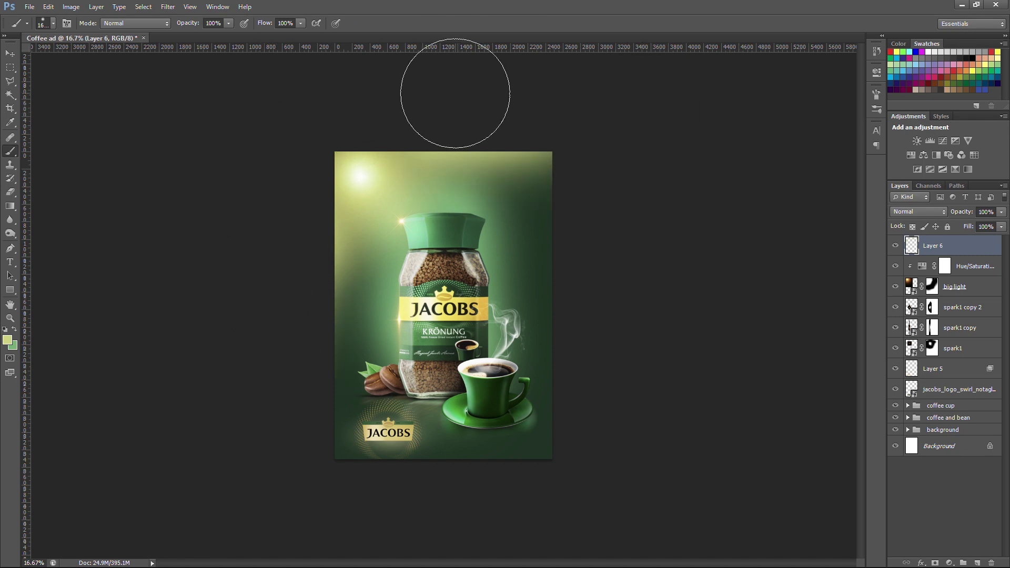
pyautogui.moveTo(382, 102)
pyautogui.mouseDown()
pyautogui.moveTo(428, 90)
pyautogui.moveTo(401, 102)
pyautogui.mouseUp()
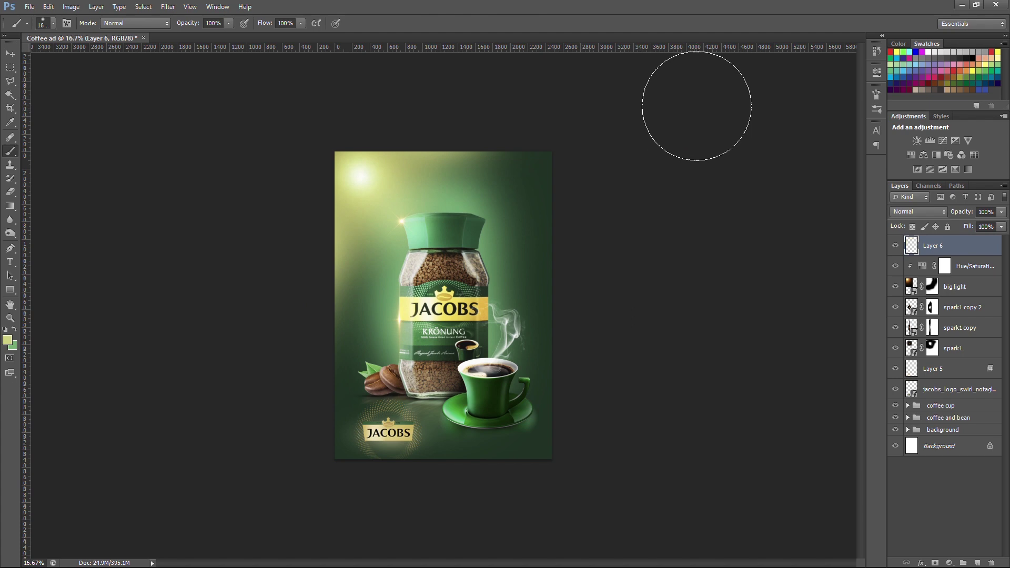
pyautogui.press('v')
pyautogui.moveTo(963, 213); pyautogui.dragTo(941, 212)
# Place the outdoor sunset photo, enlarged to cover the poster's top.
pyautogui.click(653, 265)
pyautogui.click(30, 6)
pyautogui.click(105, 265)
pyautogui.scroll(-3, 619, 332)
pyautogui.click(453, 328)
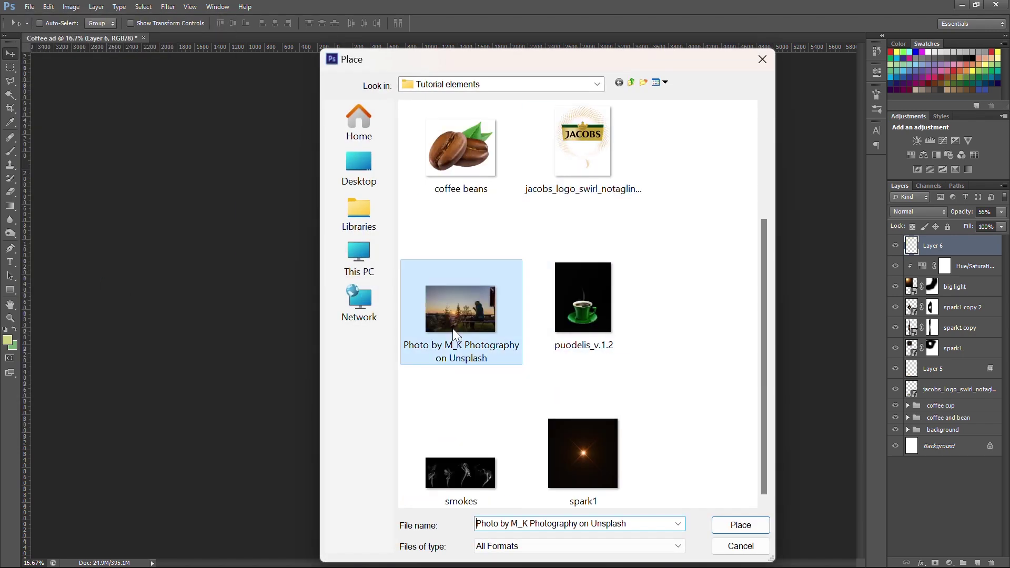
pyautogui.click(741, 525)
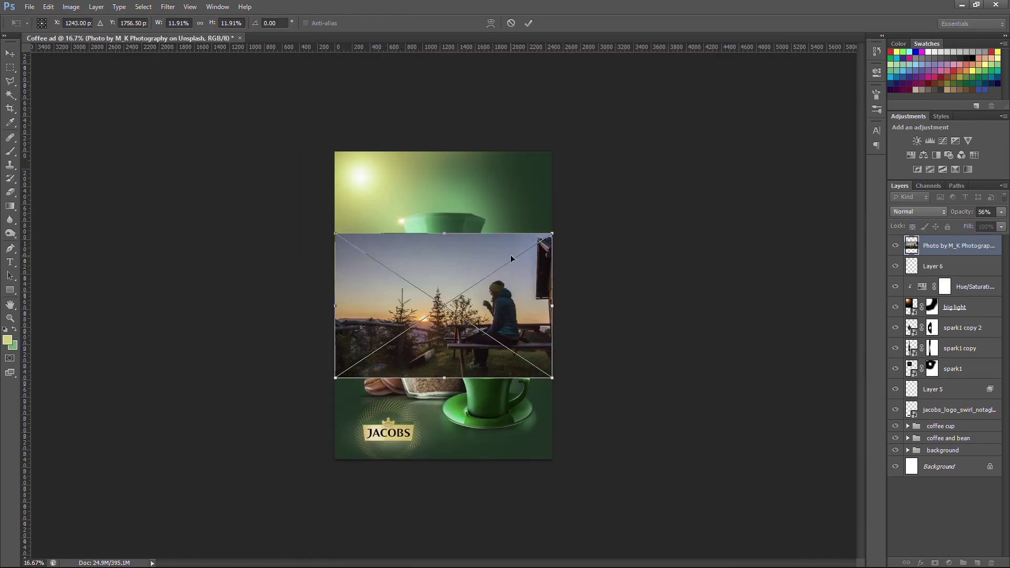
pyautogui.moveTo(542, 232); pyautogui.dragTo(584, 190)
pyautogui.moveTo(500, 232); pyautogui.dragTo(500, 219)
pyautogui.click(998, 226)
pyautogui.press('Return')
# Move the photo above the background, gradient-mask its lower part, and set 24% opacity.
pyautogui.moveTo(955, 245); pyautogui.dragTo(947, 444)
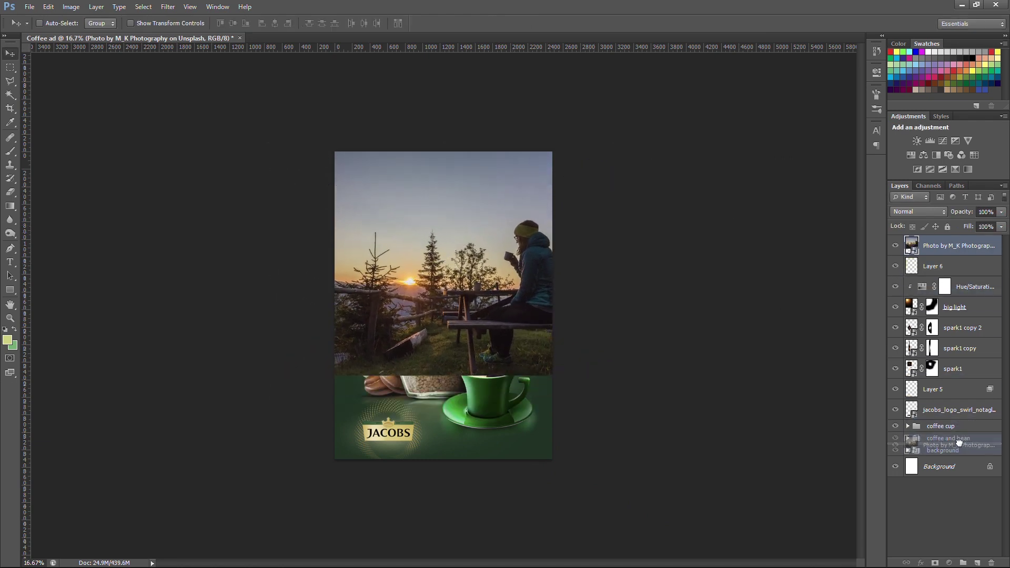
pyautogui.click(935, 562)
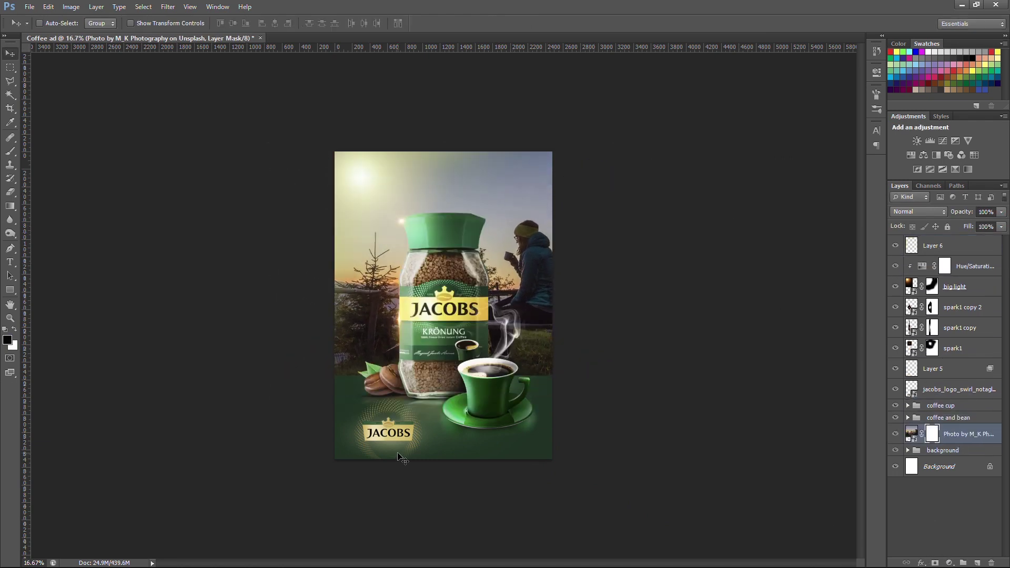
pyautogui.press('g')
pyautogui.press('d')
pyautogui.moveTo(481, 372); pyautogui.dragTo(484, 258)
pyautogui.press('v')
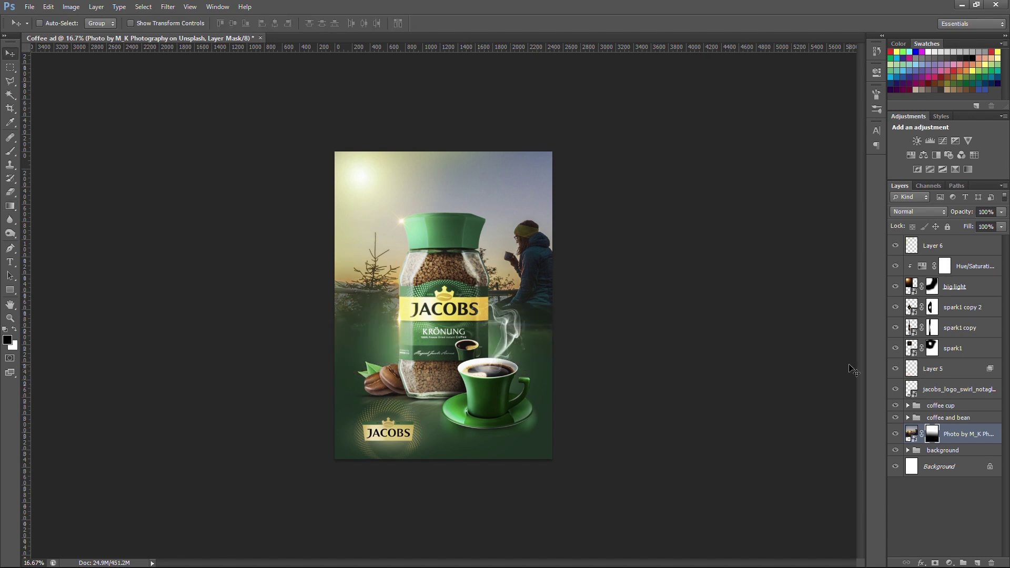
pyautogui.moveTo(967, 215); pyautogui.dragTo(932, 213)
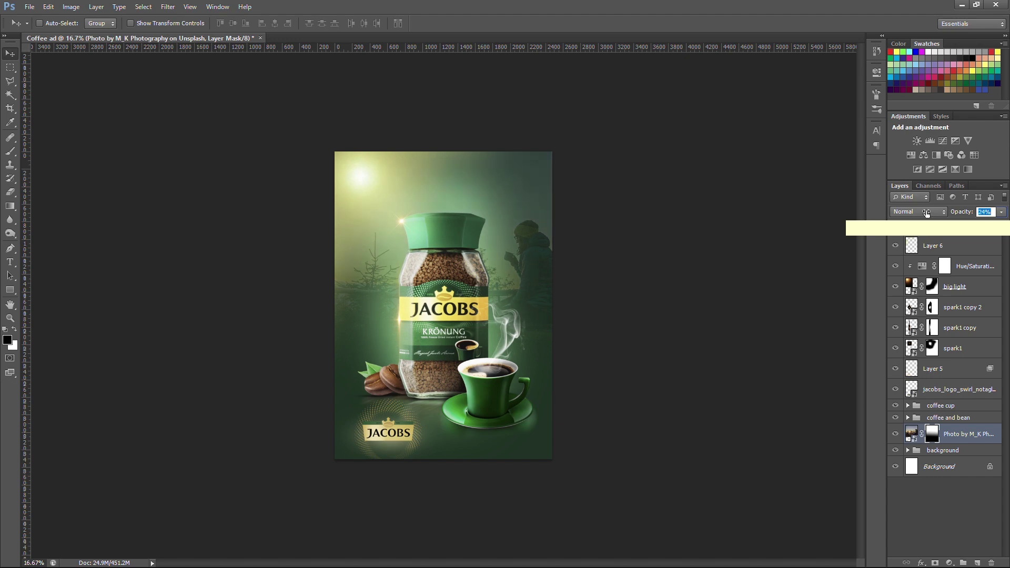
pyautogui.moveTo(926, 212); pyautogui.dragTo(927, 212)
# Rescale the photo to about 97% and shift it slightly left and up.
pyautogui.hotkey('ctrl', 't')
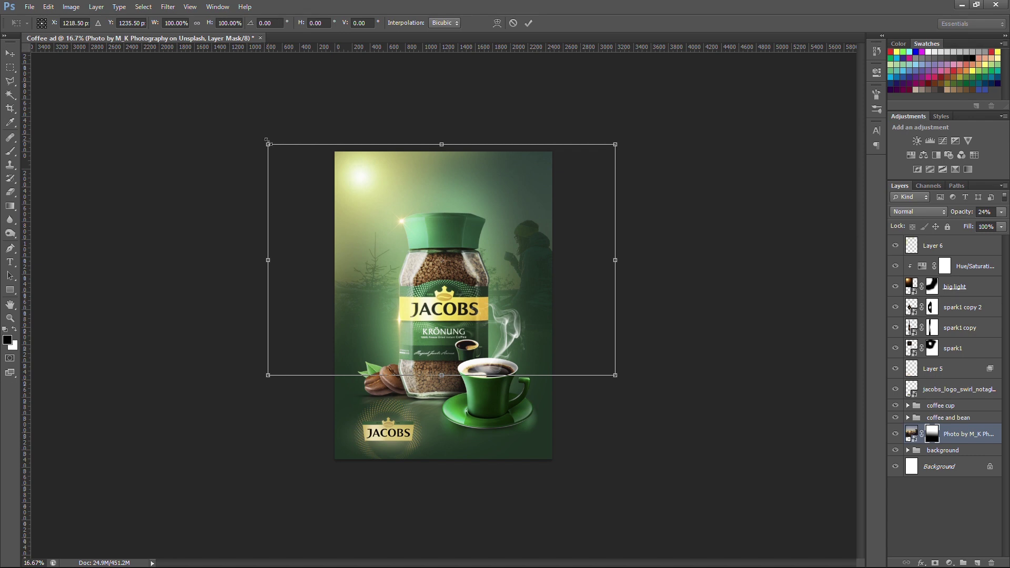
pyautogui.moveTo(267, 141); pyautogui.dragTo(291, 154)
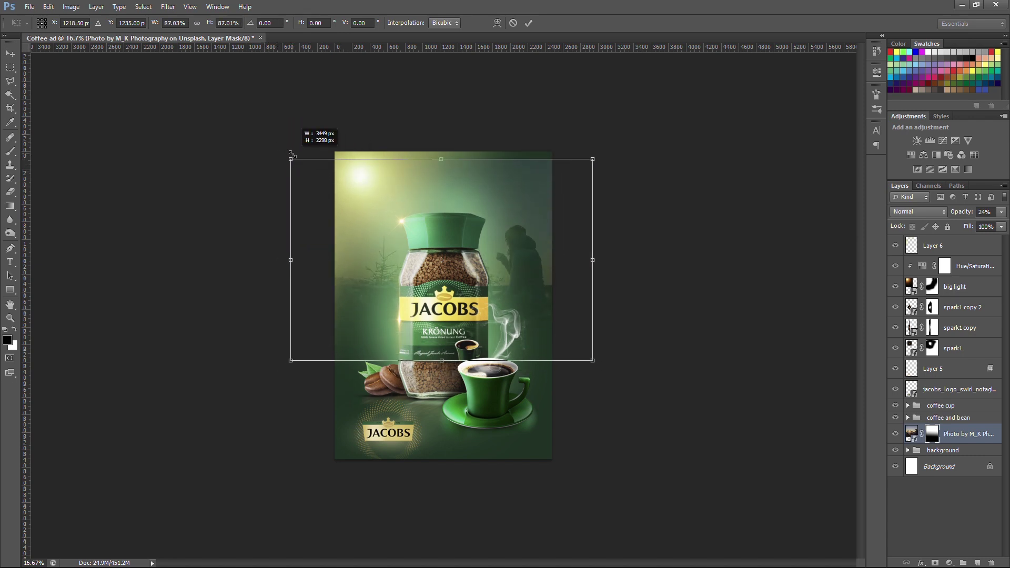
pyautogui.moveTo(535, 263); pyautogui.dragTo(514, 285)
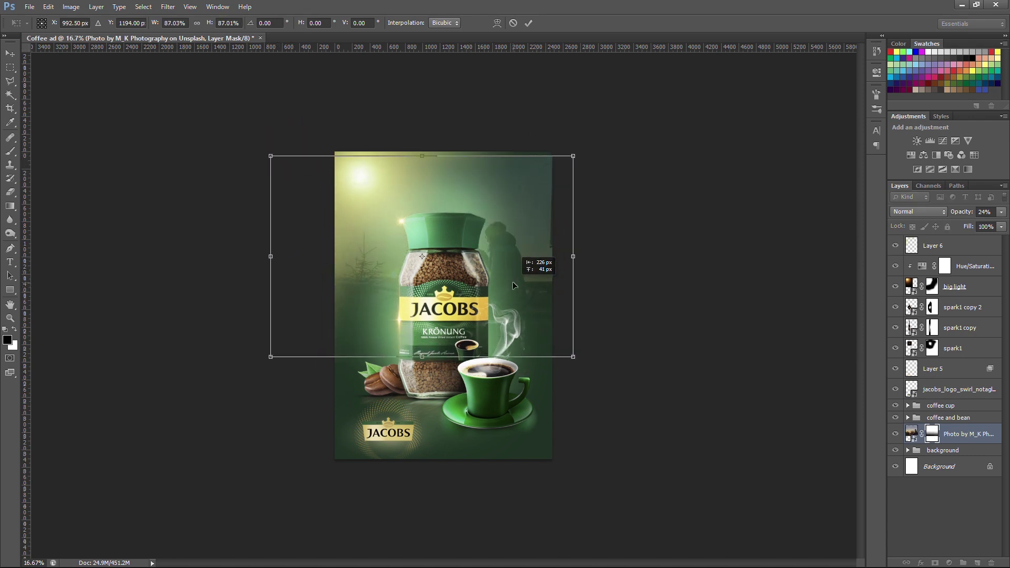
pyautogui.moveTo(573, 155); pyautogui.dragTo(590, 138)
pyautogui.moveTo(525, 251); pyautogui.dragTo(525, 248)
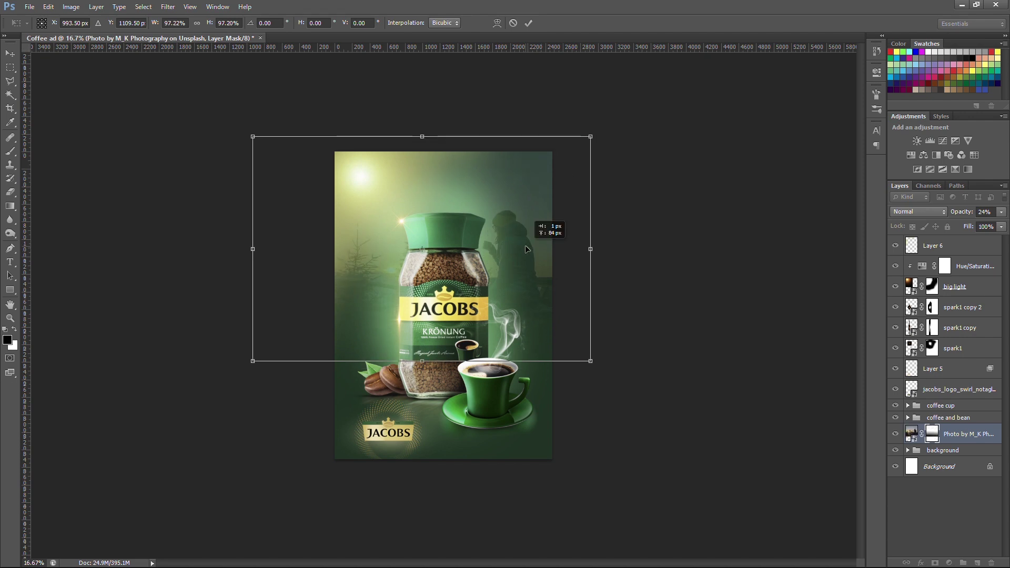
pyautogui.press('Return')
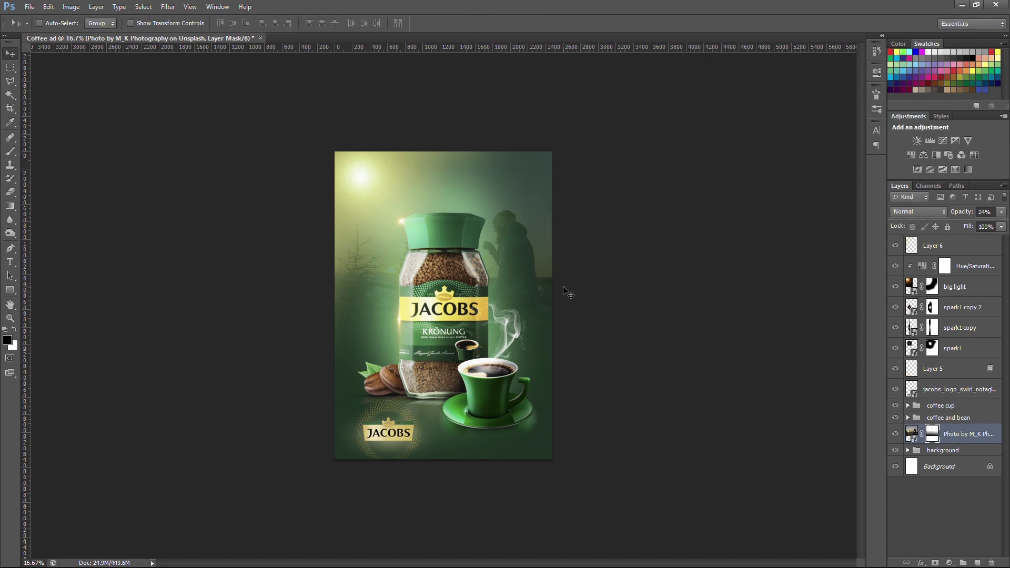